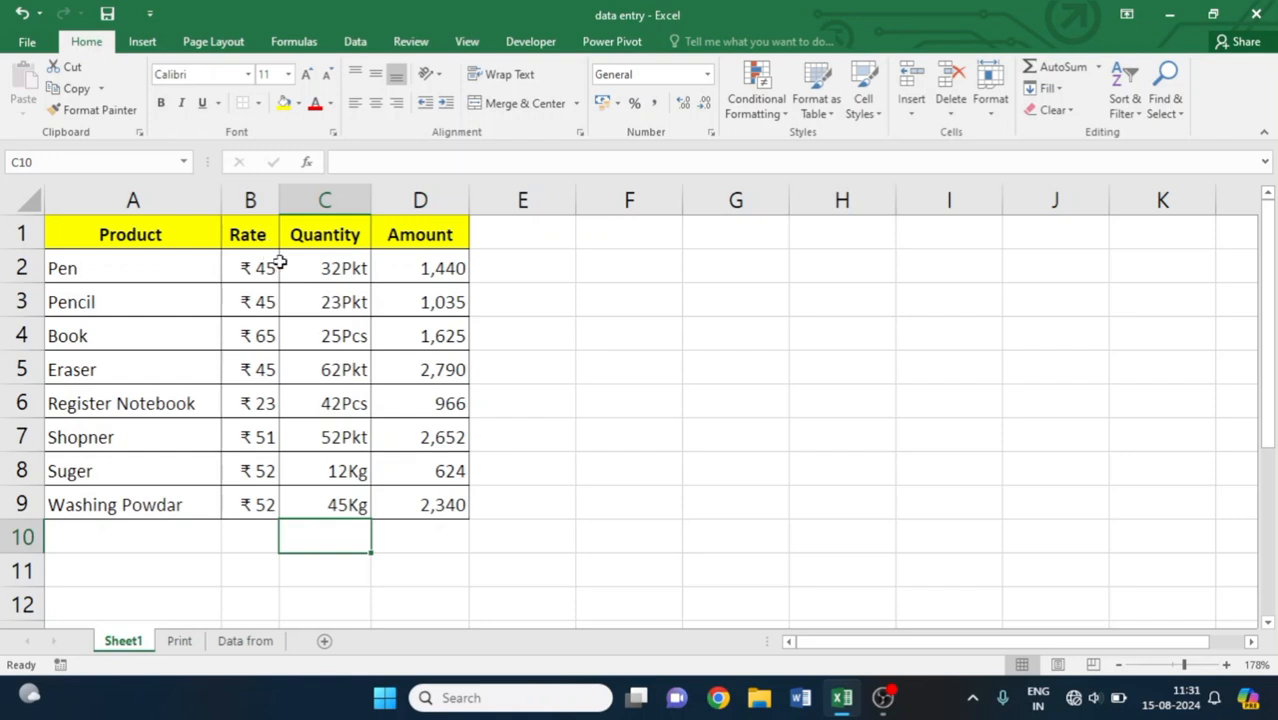
Step: Add the product Steno pencil in A10 with a rate of 45 in B10
{"action": "left_click", "coordinate": [316, 272]}
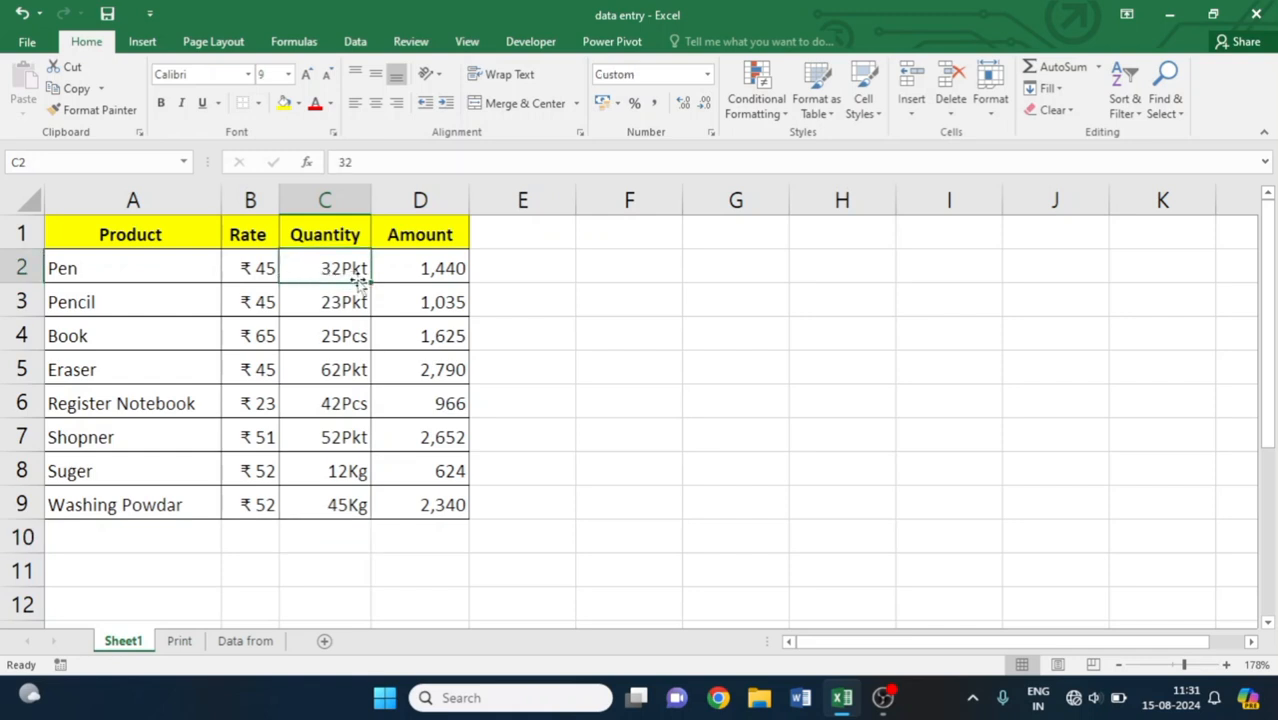
{"action": "left_click", "coordinate": [348, 531]}
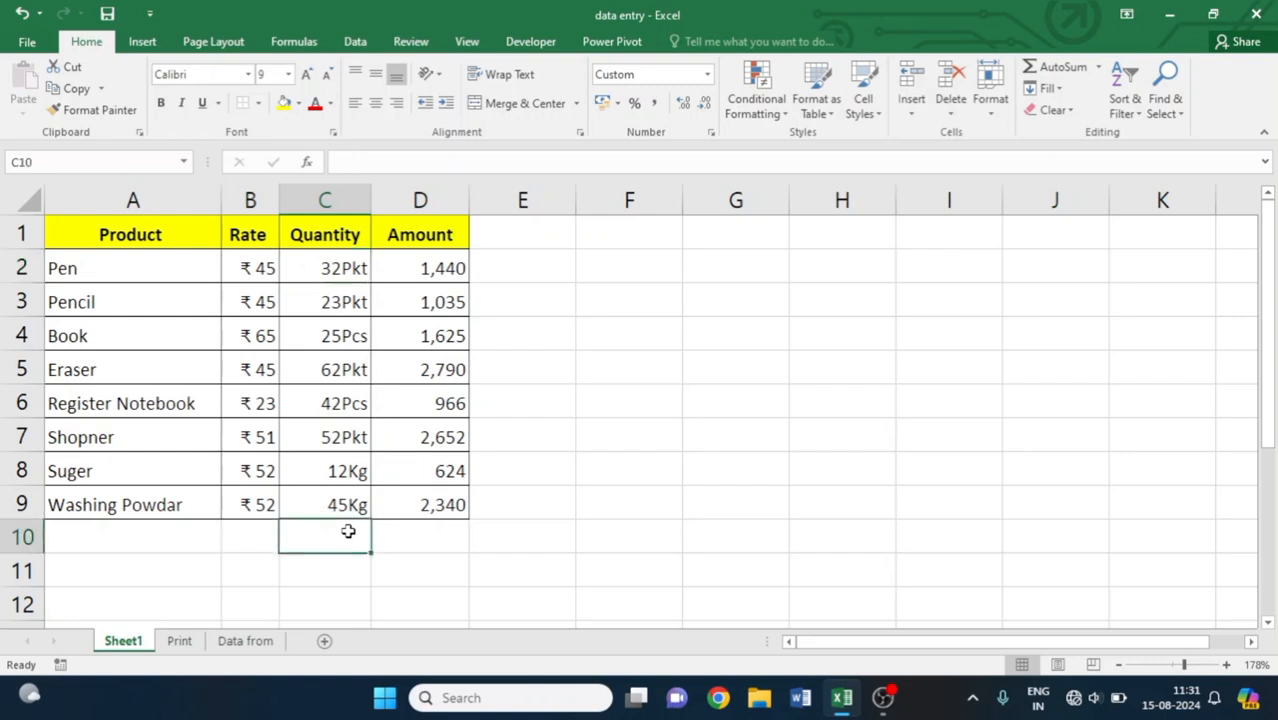
{"action": "left_click", "coordinate": [105, 547]}
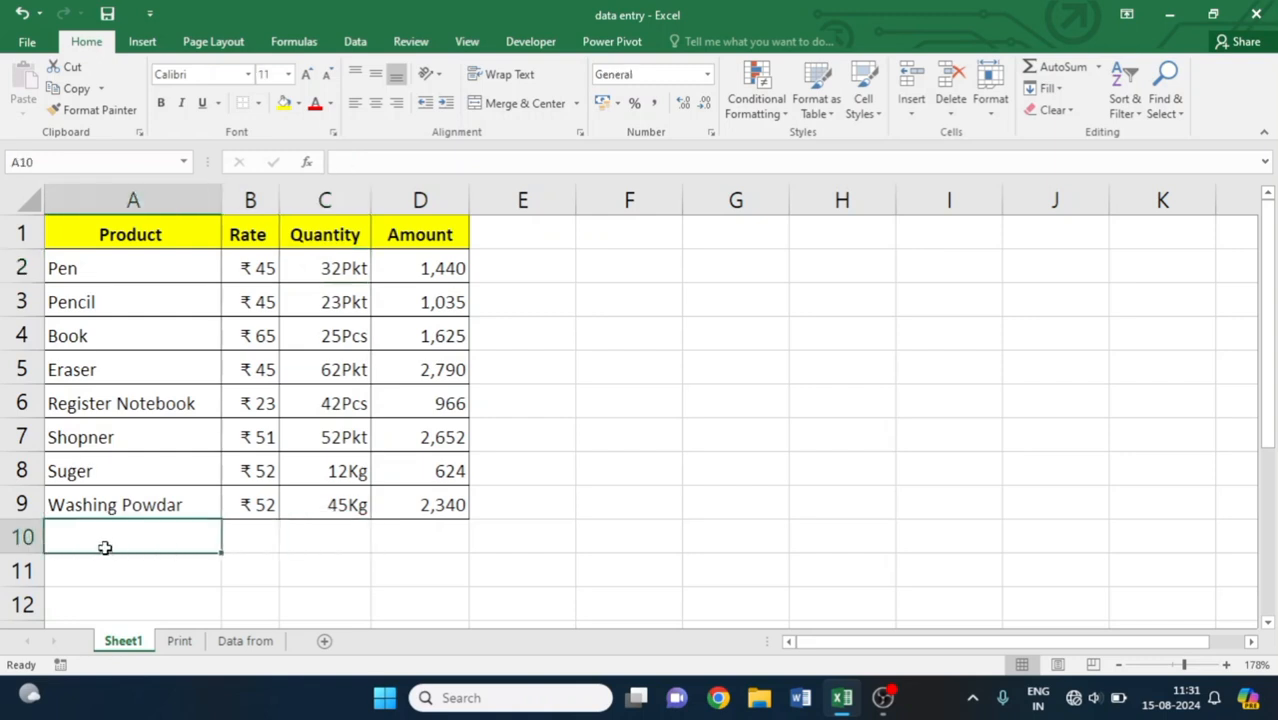
{"action": "type", "text": "Steno"}
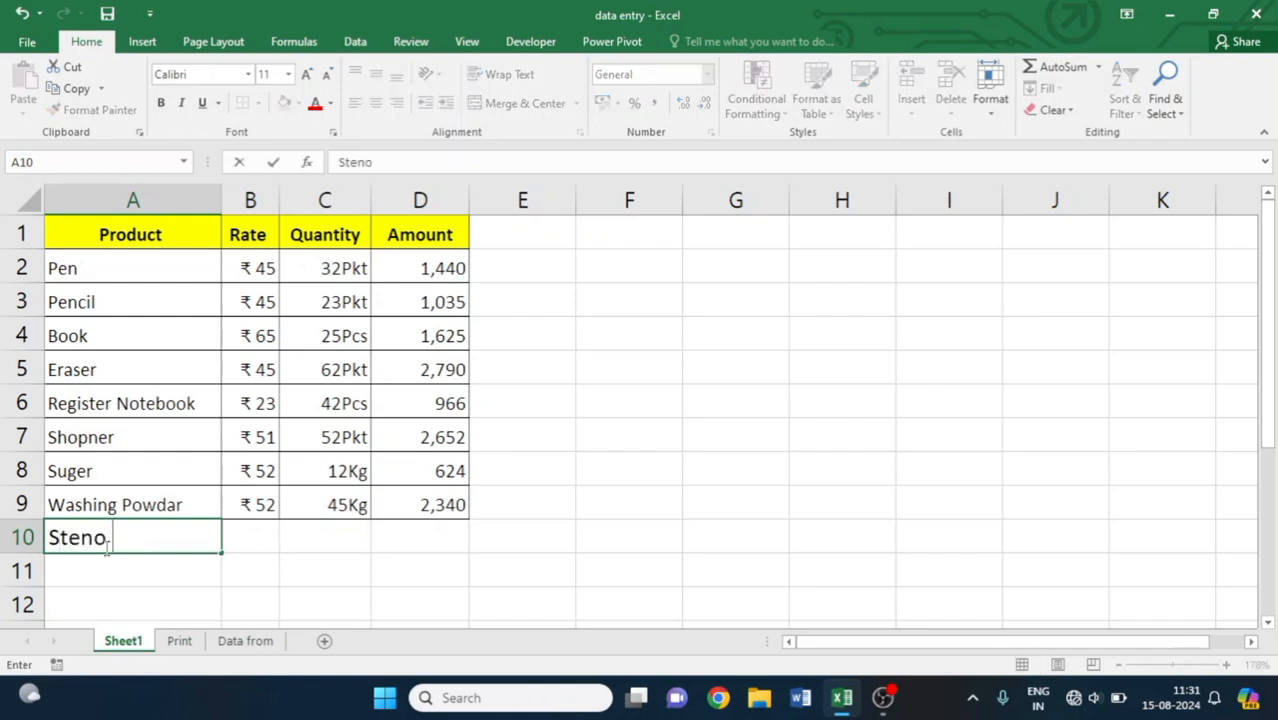
{"action": "type", "text": " pencil"}
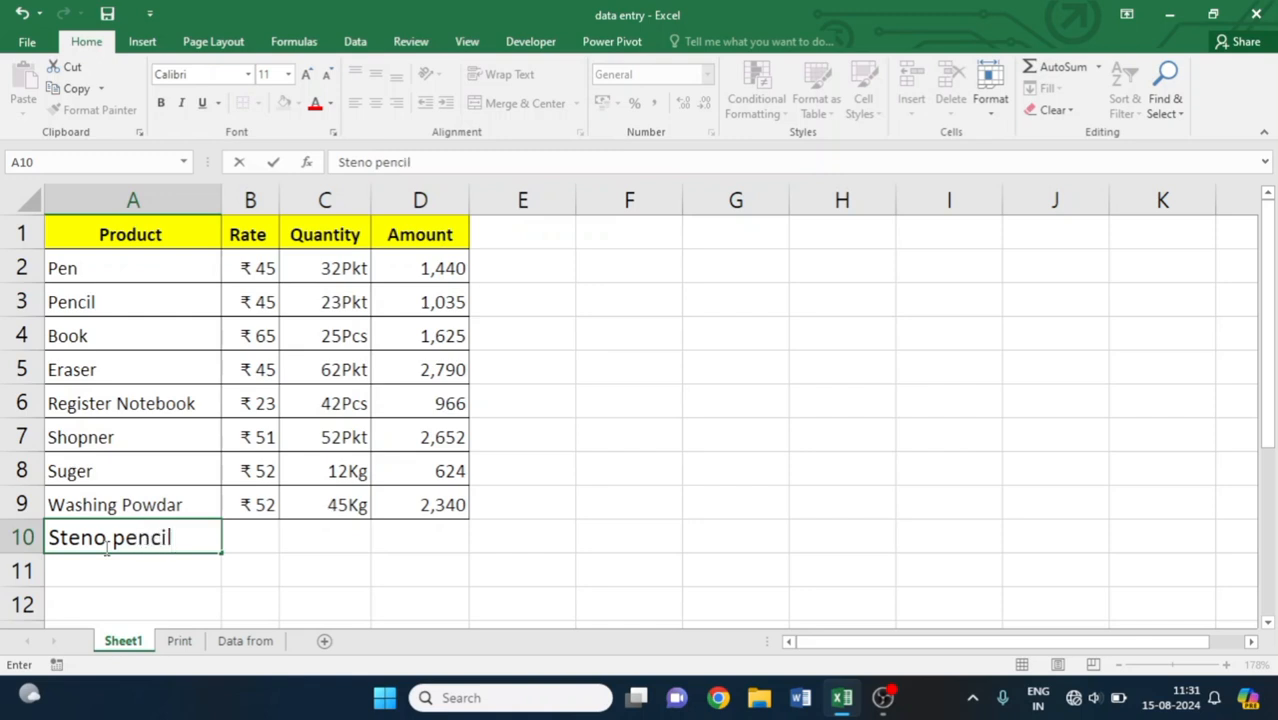
{"action": "left_click", "coordinate": [253, 528]}
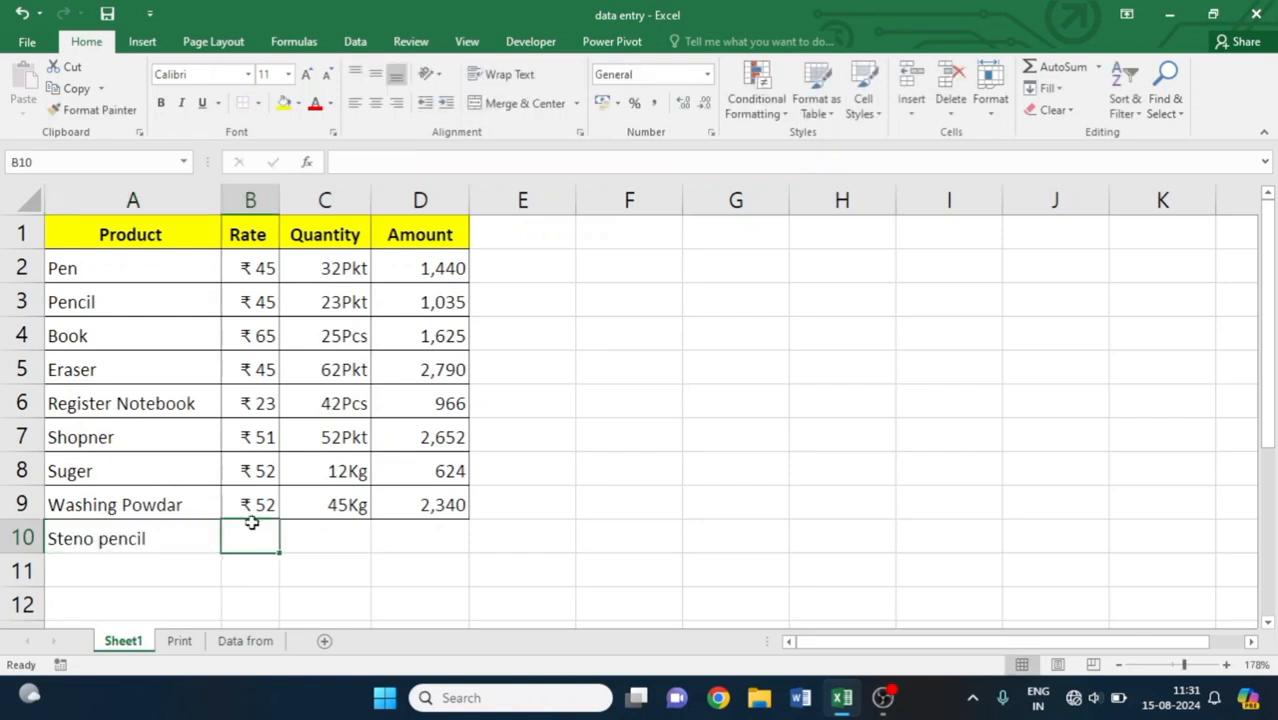
{"action": "type", "text": "45"}
{"action": "key", "text": "Tab"}
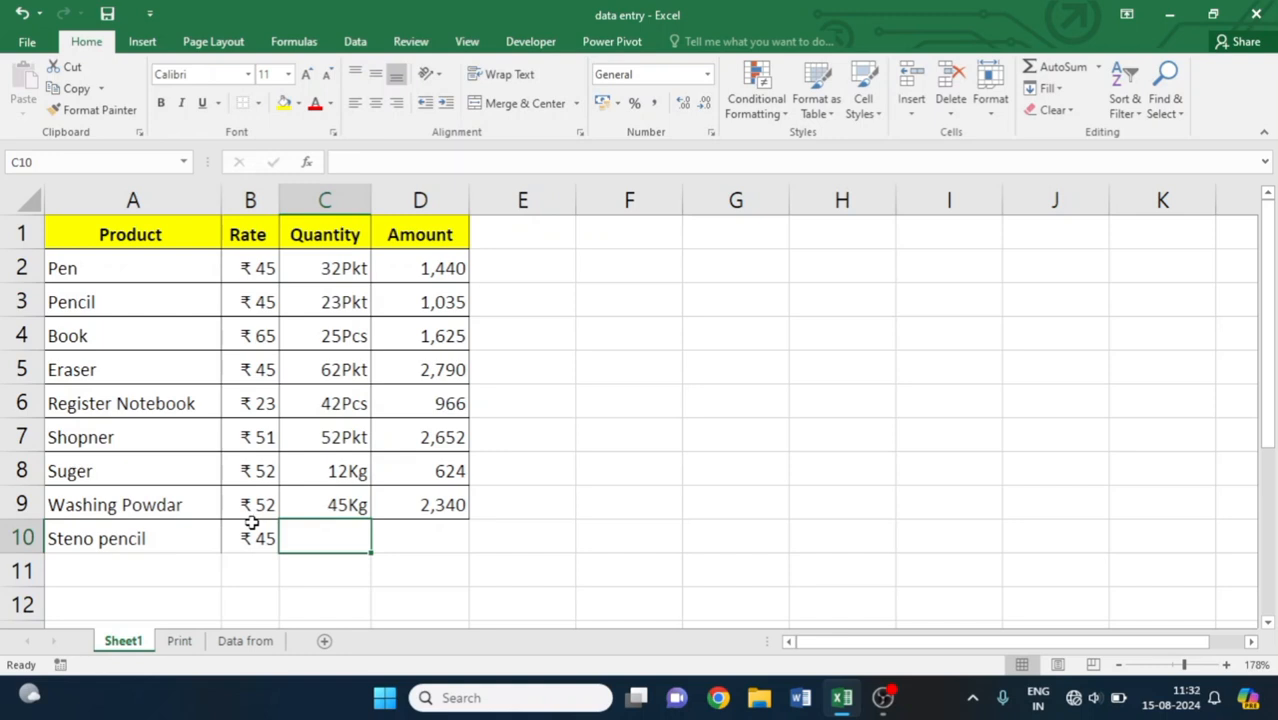
Step: Enter 20Pkt as the Steno pencil quantity in C10
{"action": "type", "text": "45"}
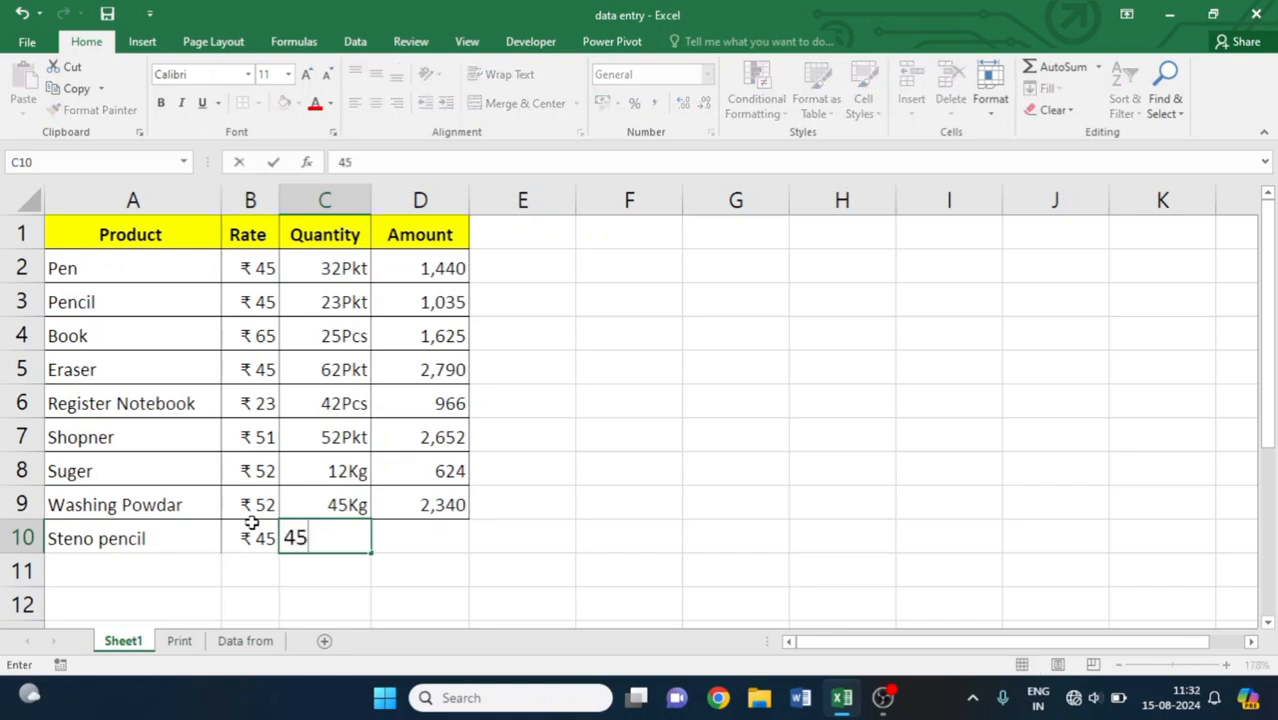
{"action": "key", "text": "BackSpace"}
{"action": "key", "text": "BackSpace"}
{"action": "type", "text": "20Pkt"}
{"action": "key", "text": "Tab"}
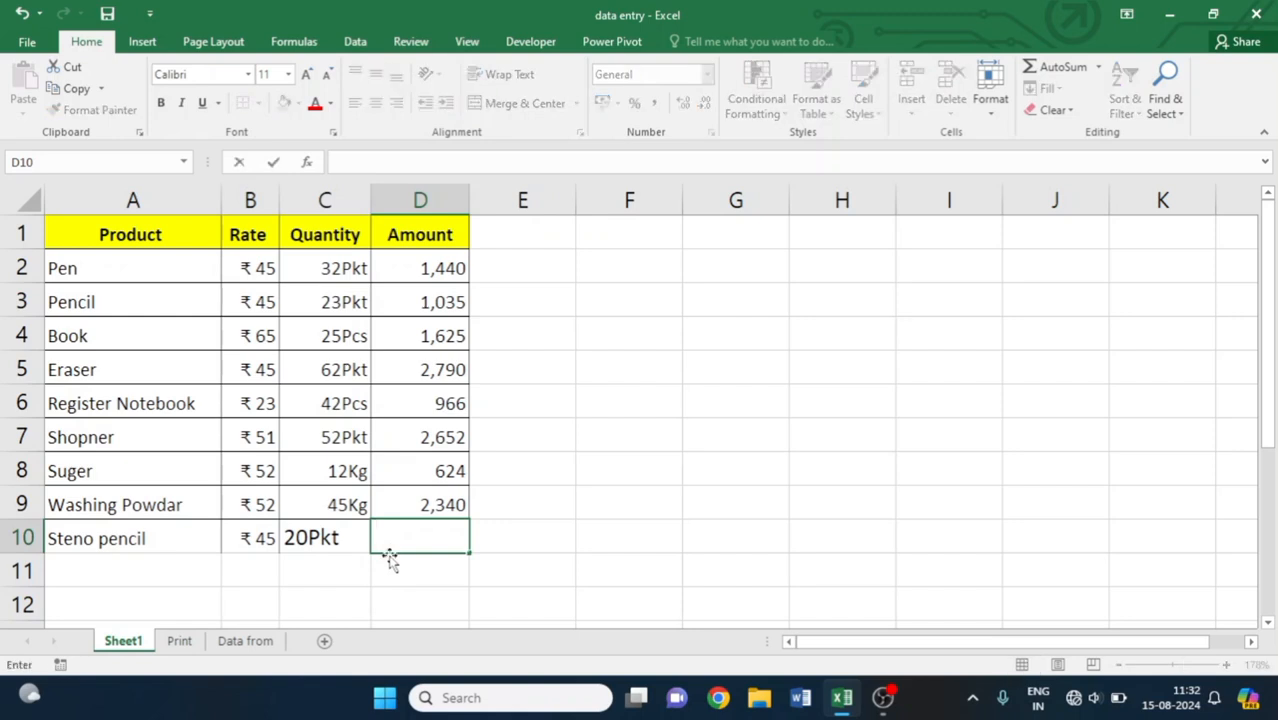
Step: Calculate the Steno pencil amount in D10 with the formula =B10*C10
{"action": "type", "text": "="}
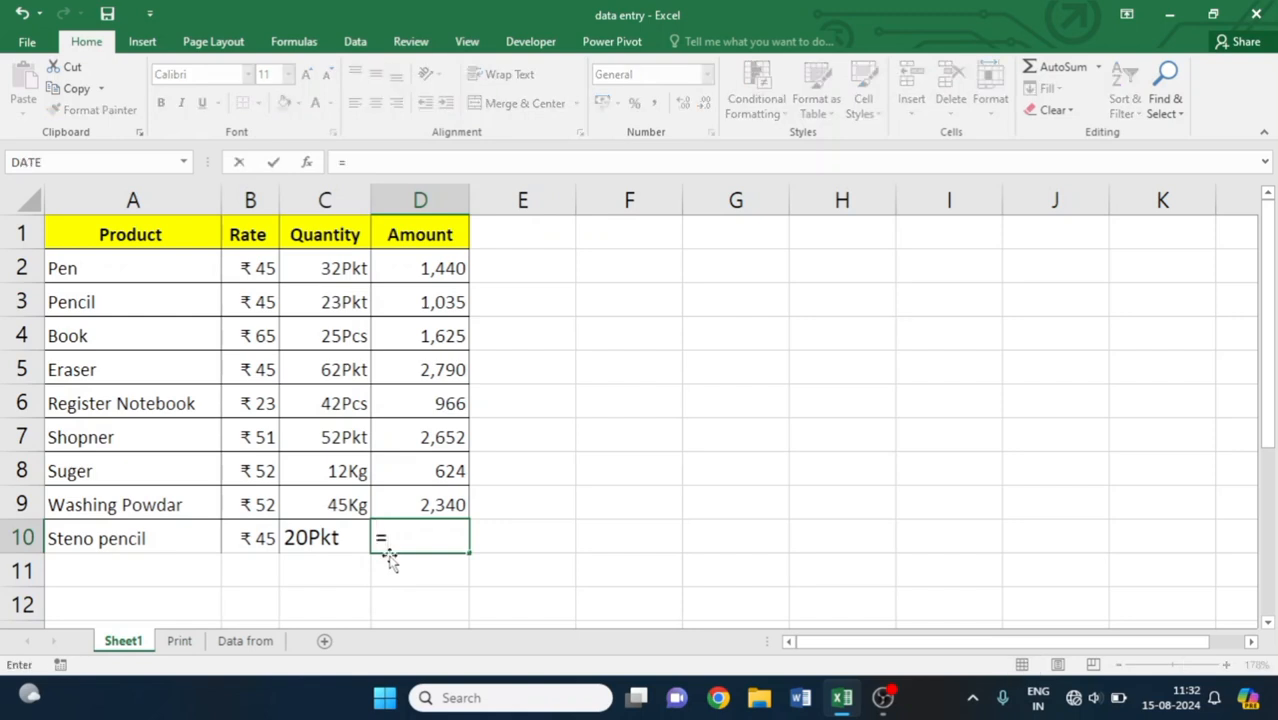
{"action": "left_click", "coordinate": [262, 538]}
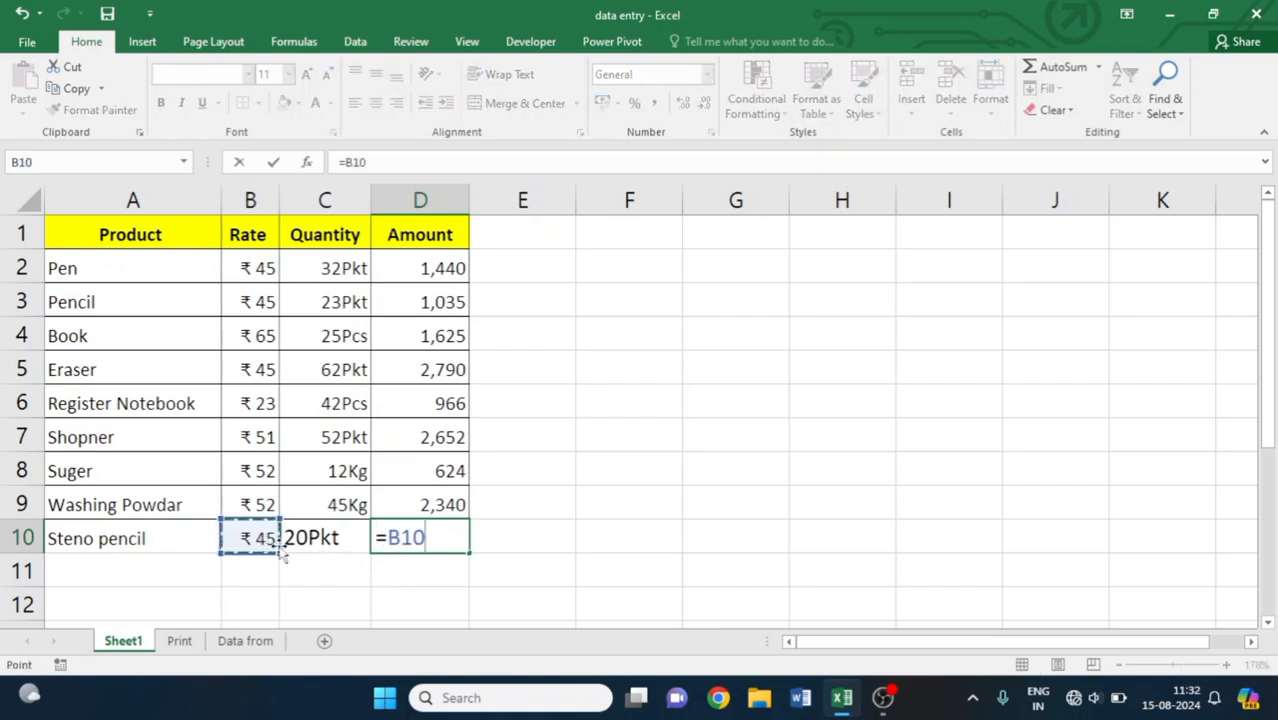
{"action": "type", "text": "*"}
{"action": "left_click", "coordinate": [303, 535]}
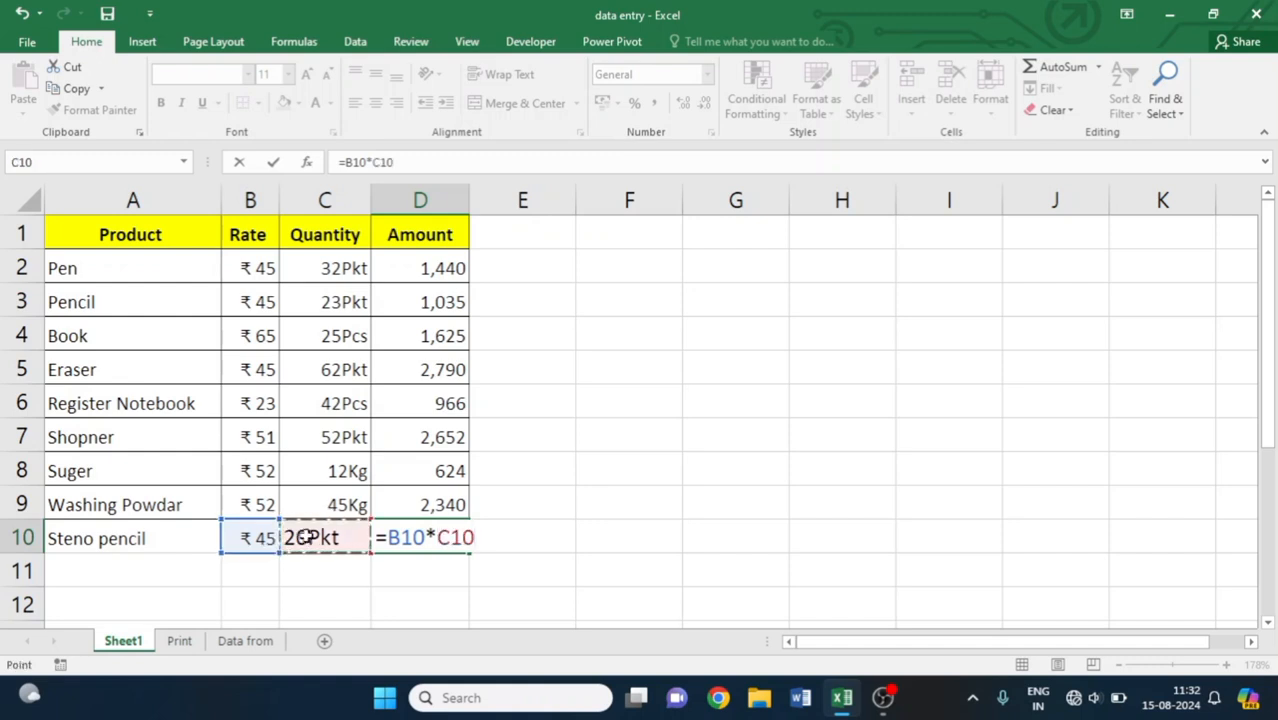
{"action": "key", "text": "Return"}
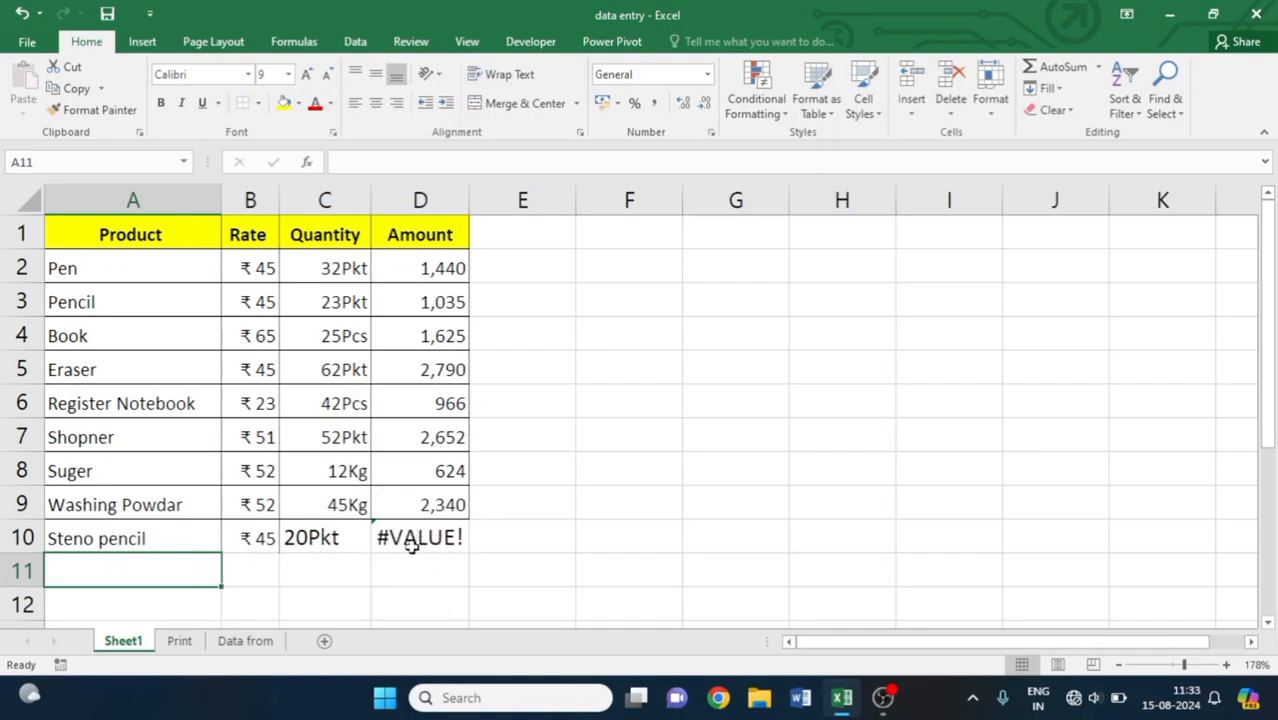
Step: Remove the Pkt text from the Steno pencil quantity in C10, leaving the plain number 20, and check the amount in D10
{"action": "left_click", "coordinate": [341, 535]}
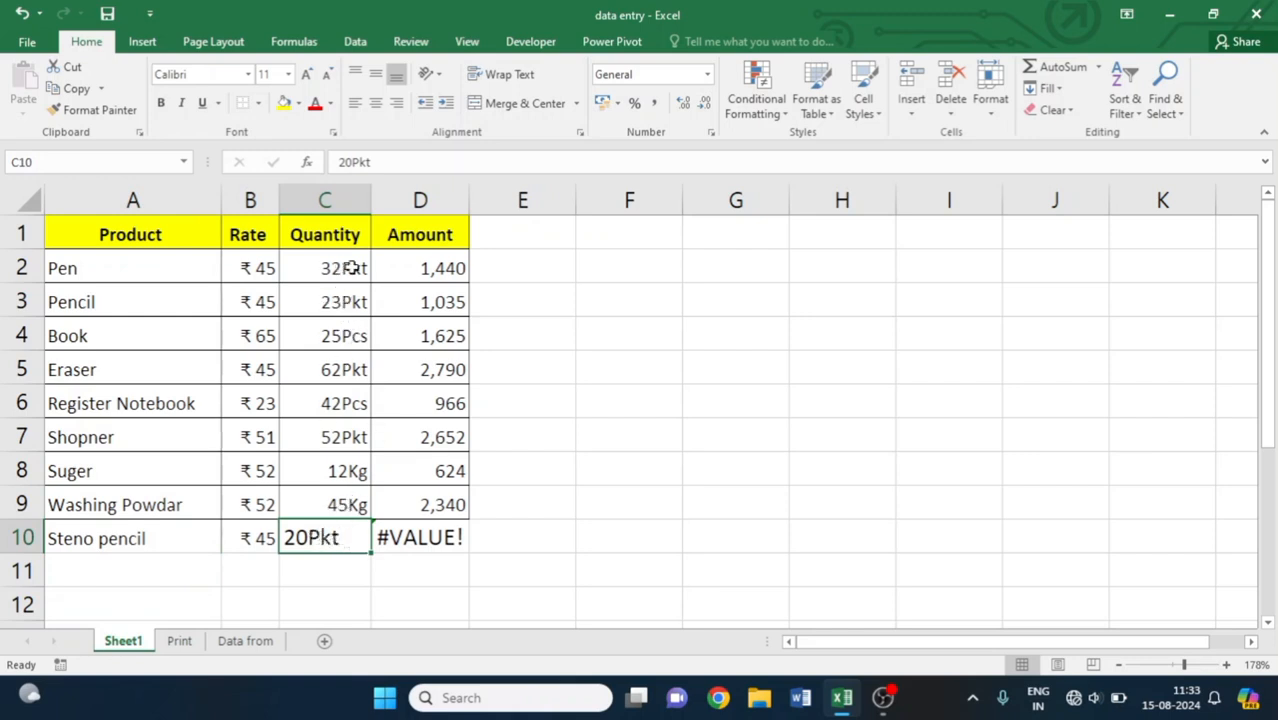
{"action": "double_click", "coordinate": [350, 538]}
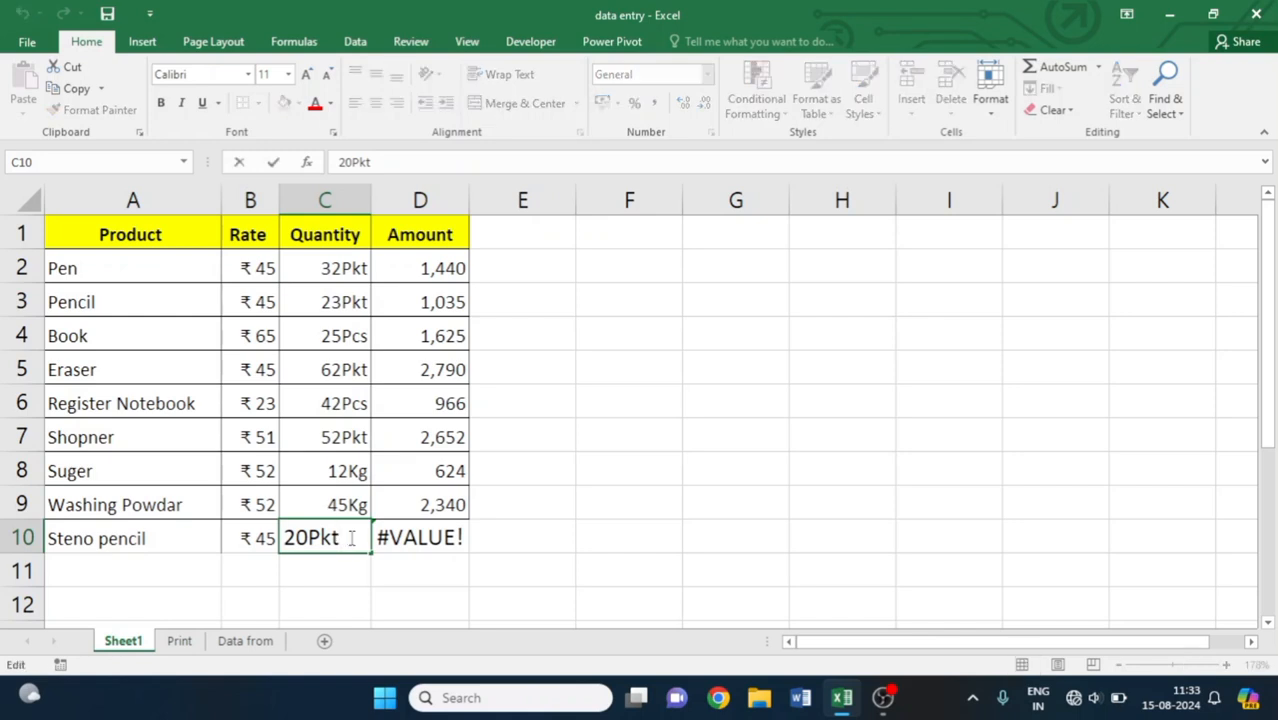
{"action": "key", "text": "BackSpace"}
{"action": "key", "text": "BackSpace"}
{"action": "key", "text": "BackSpace"}
{"action": "key", "text": "Return"}
{"action": "left_click", "coordinate": [420, 539]}
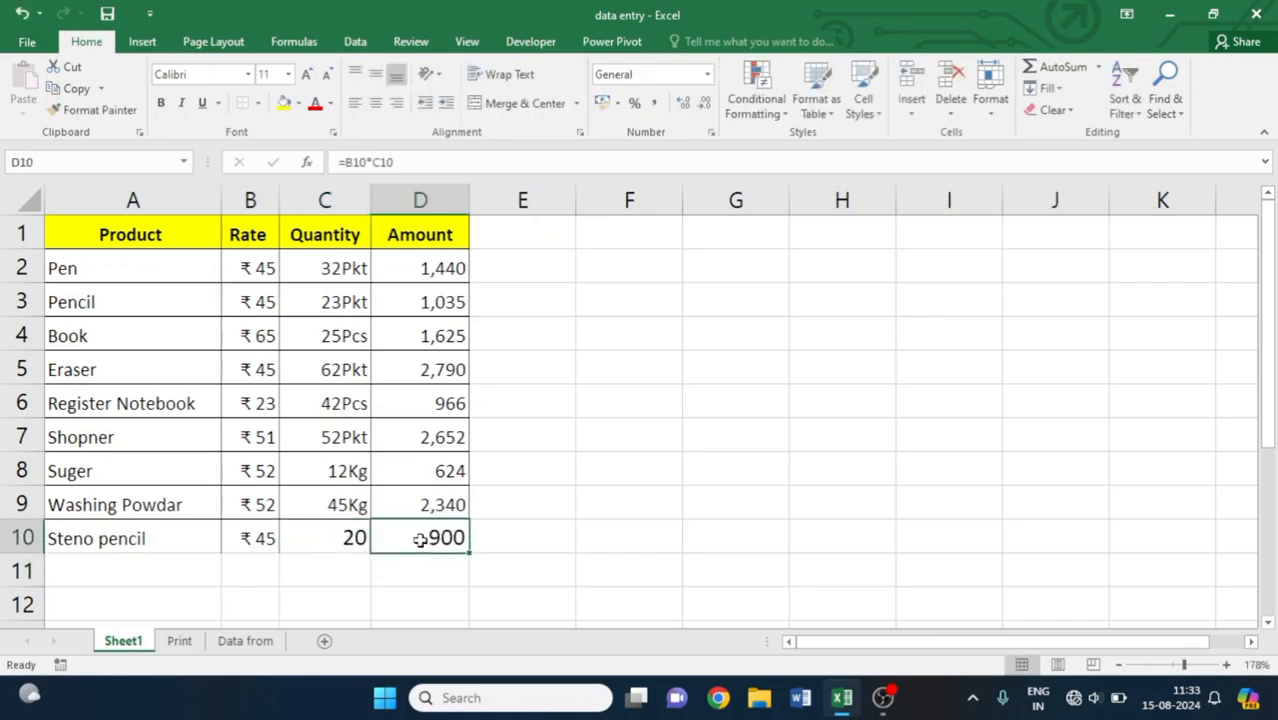
Step: Reset the number format of the quantities in C2:C10 to General
{"action": "left_click", "coordinate": [355, 538]}
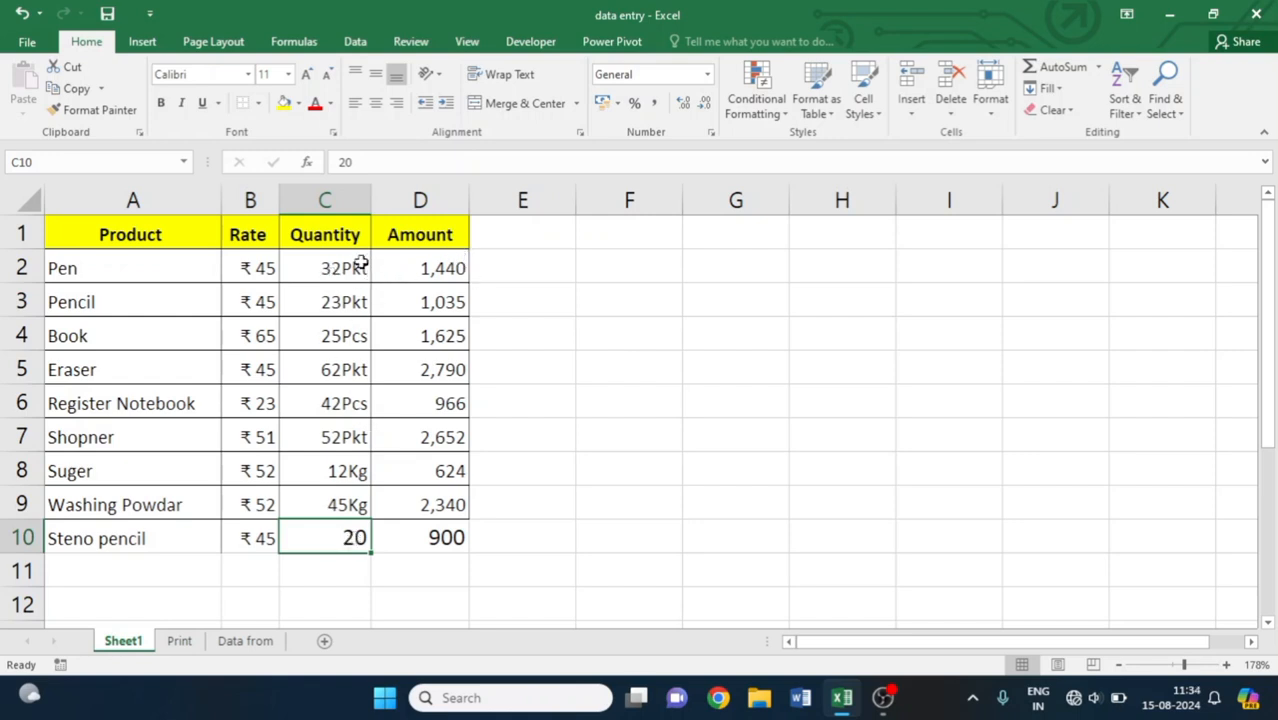
{"action": "left_click_drag", "start_coordinate": [354, 262], "coordinate": [327, 542]}
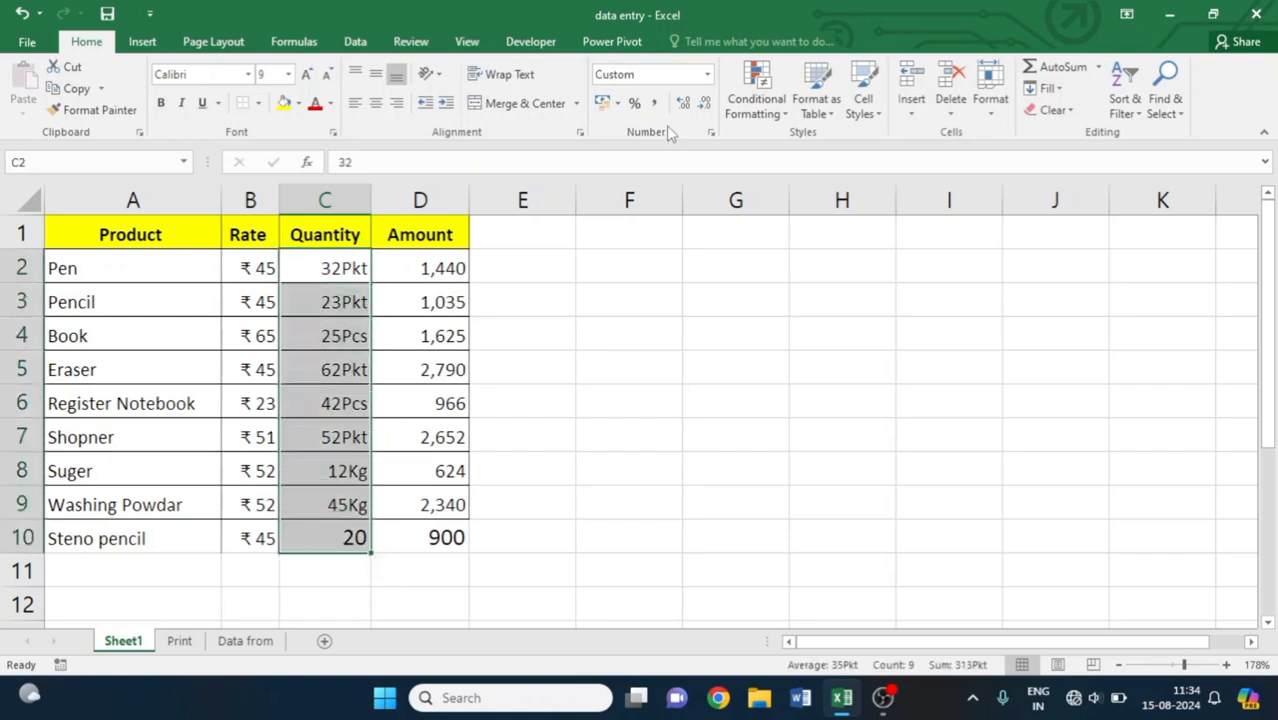
{"action": "left_click", "coordinate": [707, 74]}
{"action": "left_click", "coordinate": [677, 100]}
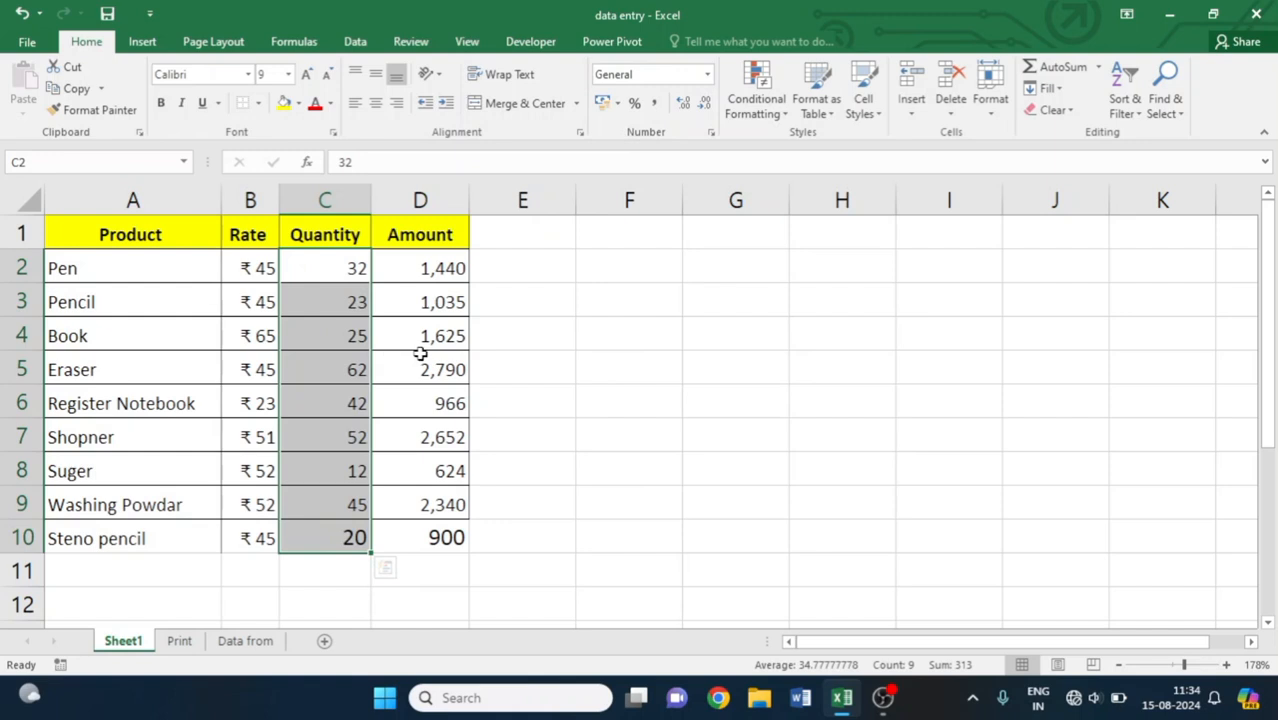
Step: Apply the custom number format ##"Pkt" to the quantities in C2:C10
{"action": "key", "text": "ctrl+1"}
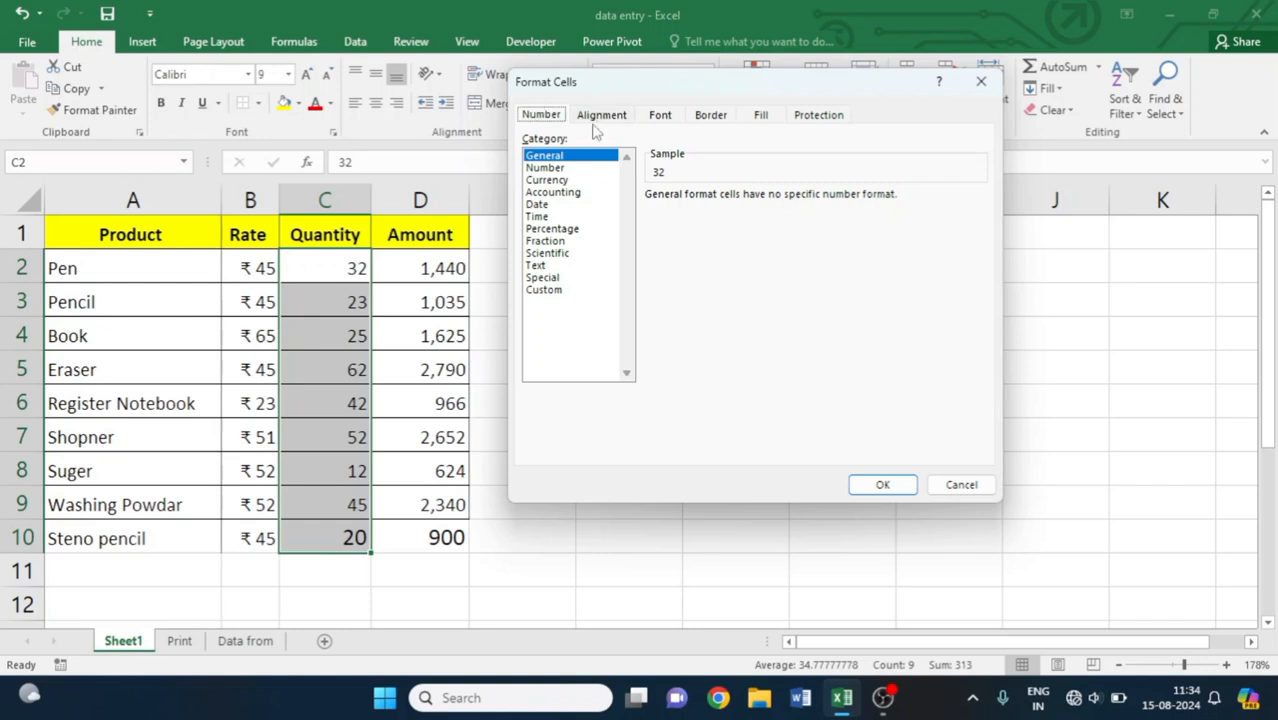
{"action": "left_click", "coordinate": [543, 290]}
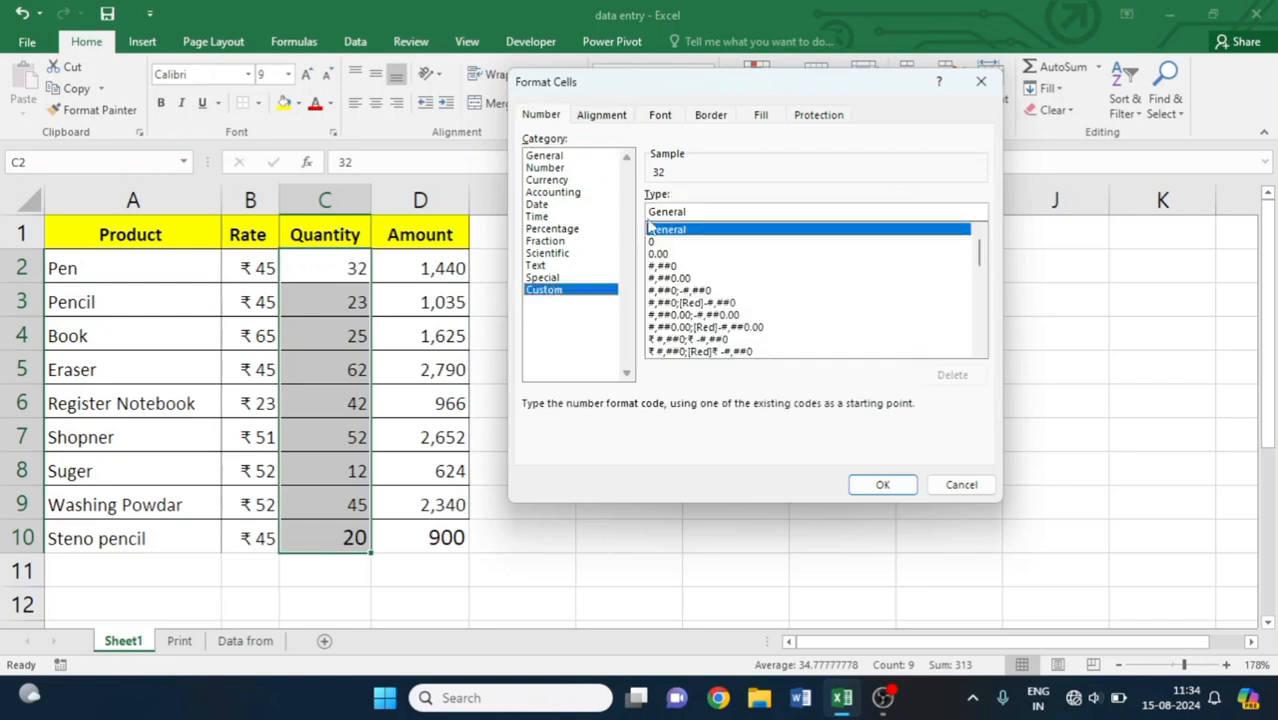
{"action": "left_click_drag", "start_coordinate": [713, 210], "coordinate": [641, 211]}
{"action": "key", "text": "BackSpace"}
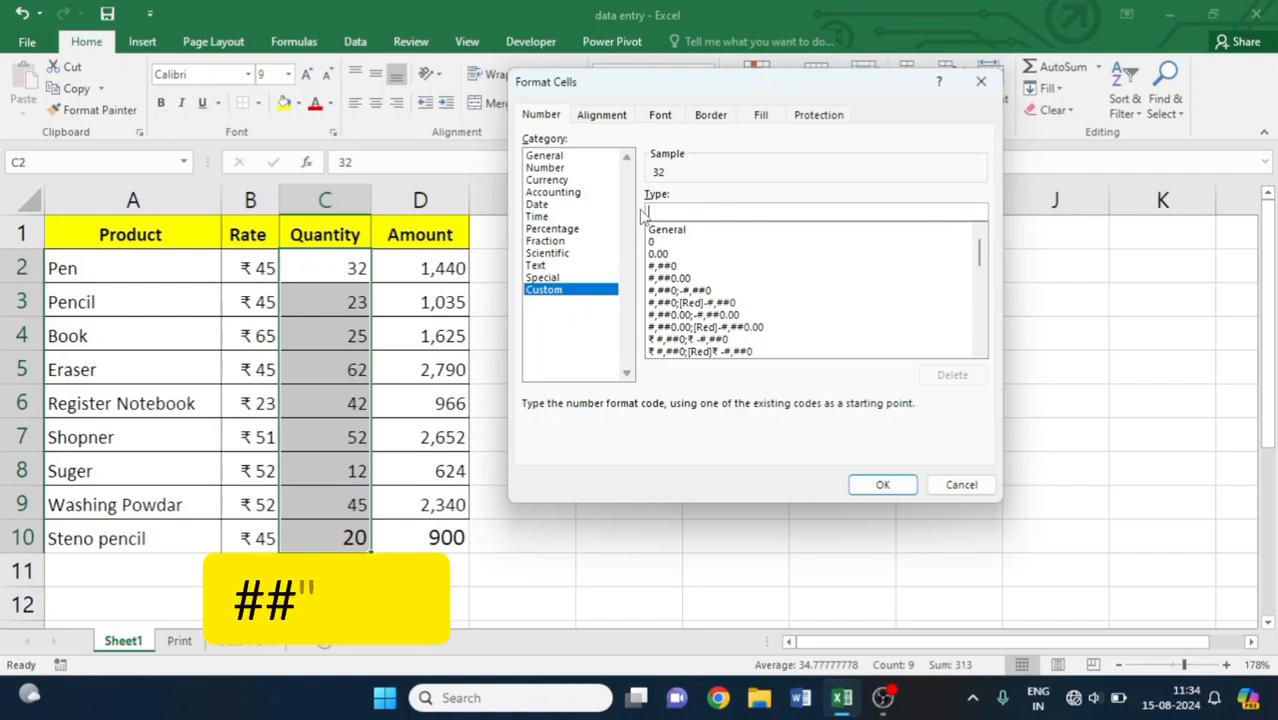
{"action": "type", "text": "##"}
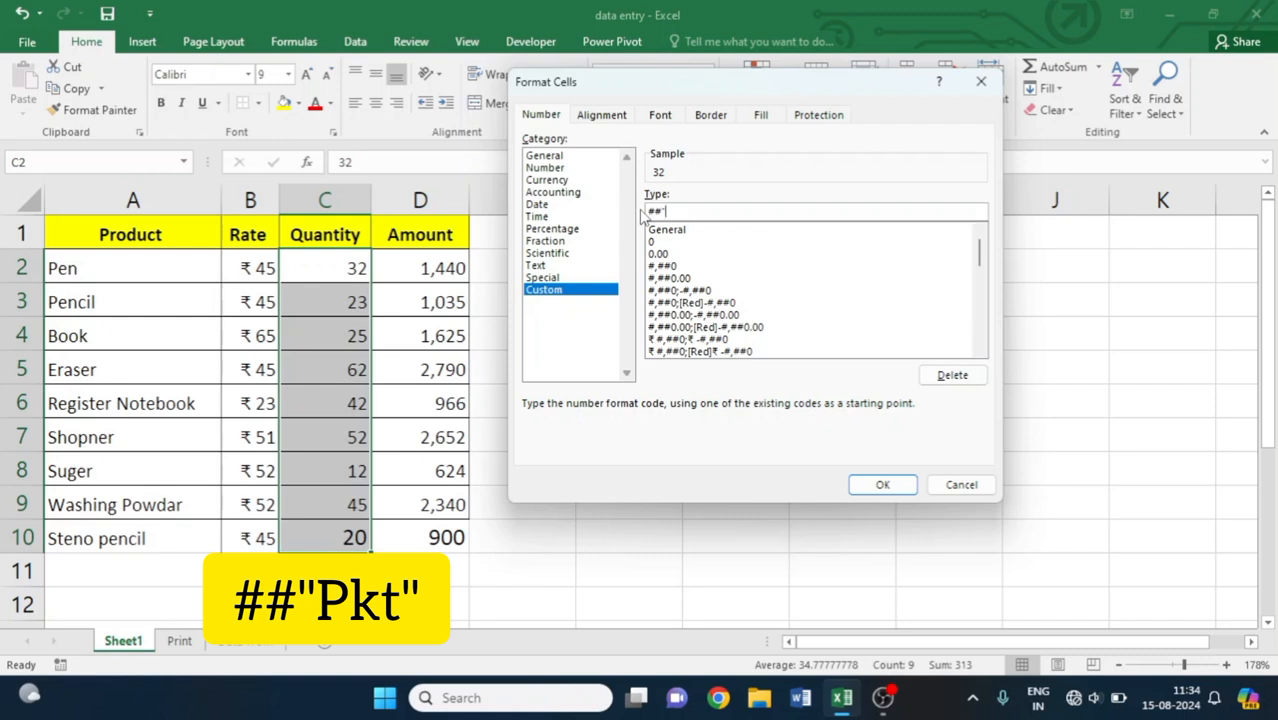
{"action": "type", "text": "\"P"}
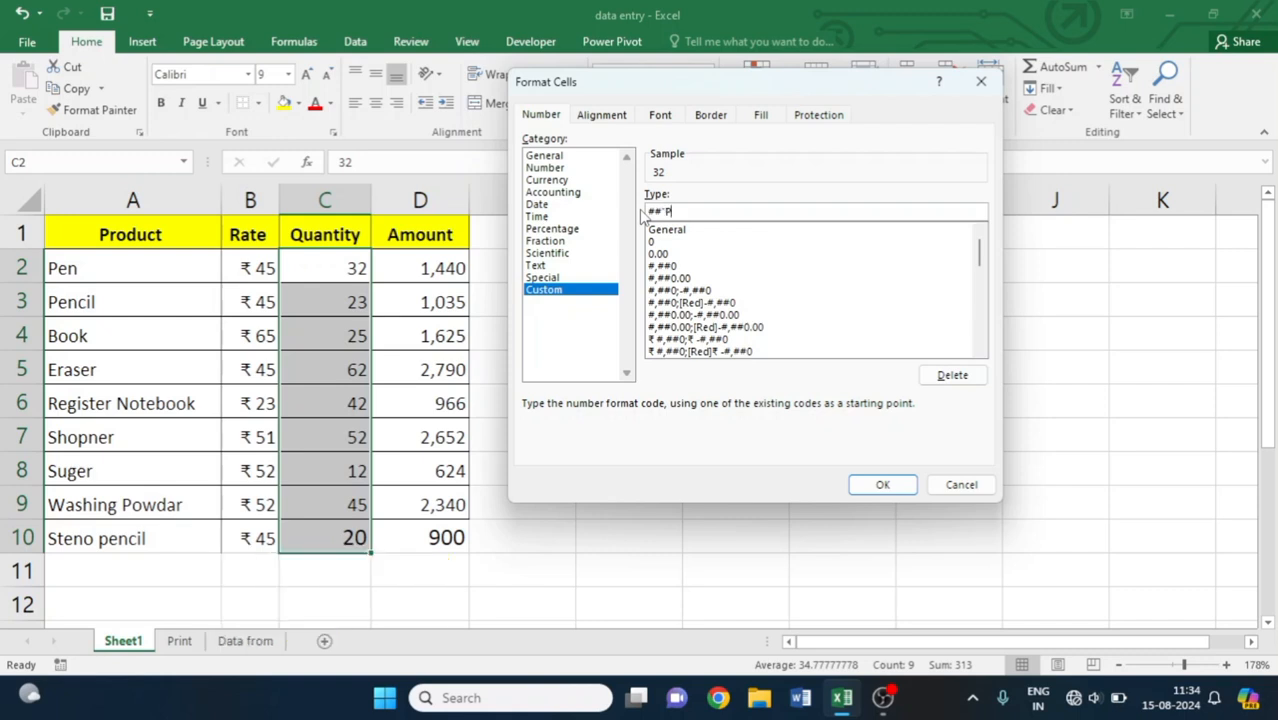
{"action": "type", "text": "kt\""}
{"action": "left_click", "coordinate": [898, 486]}
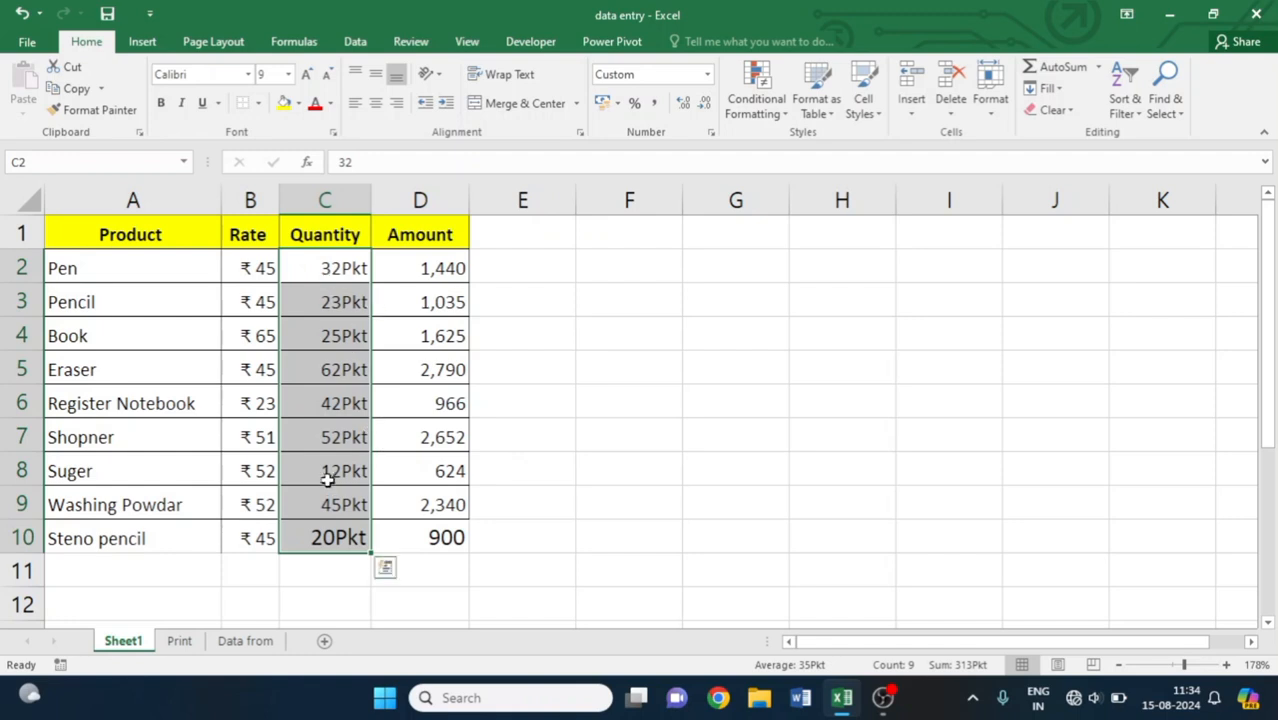
Step: Change the custom number format of the Book quantity in C4 to ##"Pcs"
{"action": "left_click", "coordinate": [55, 338]}
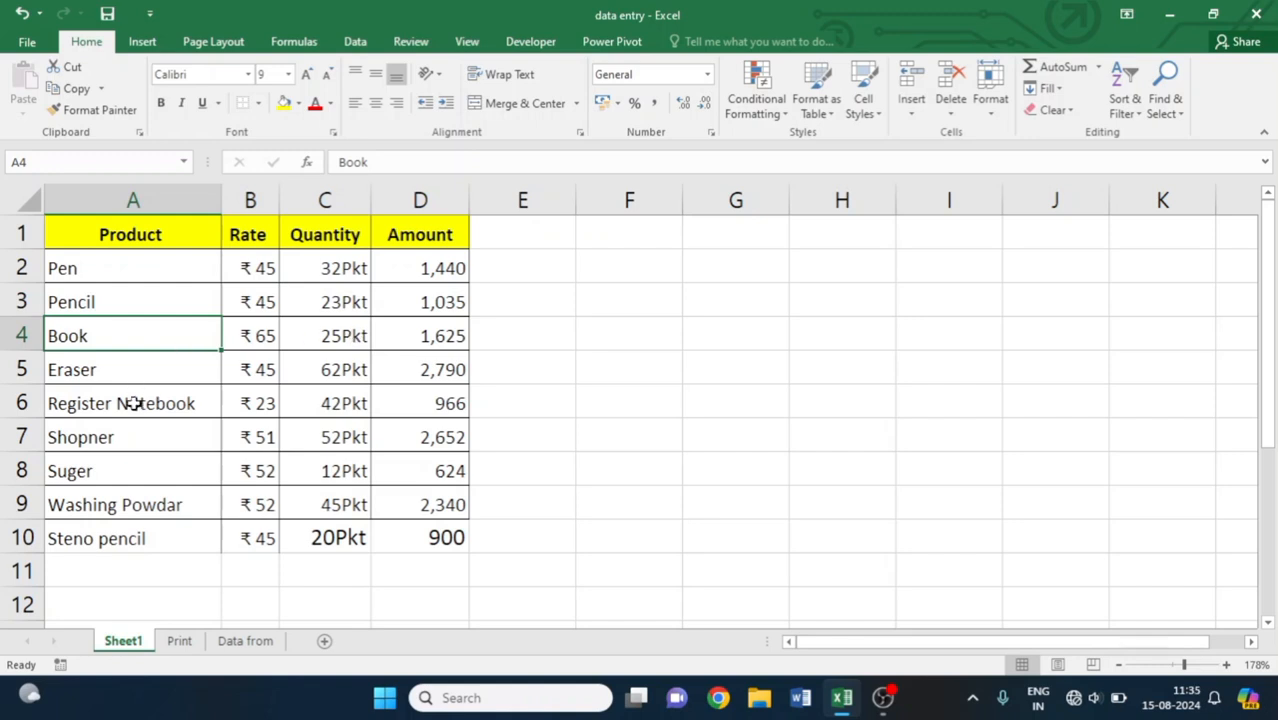
{"action": "left_click", "coordinate": [336, 403]}
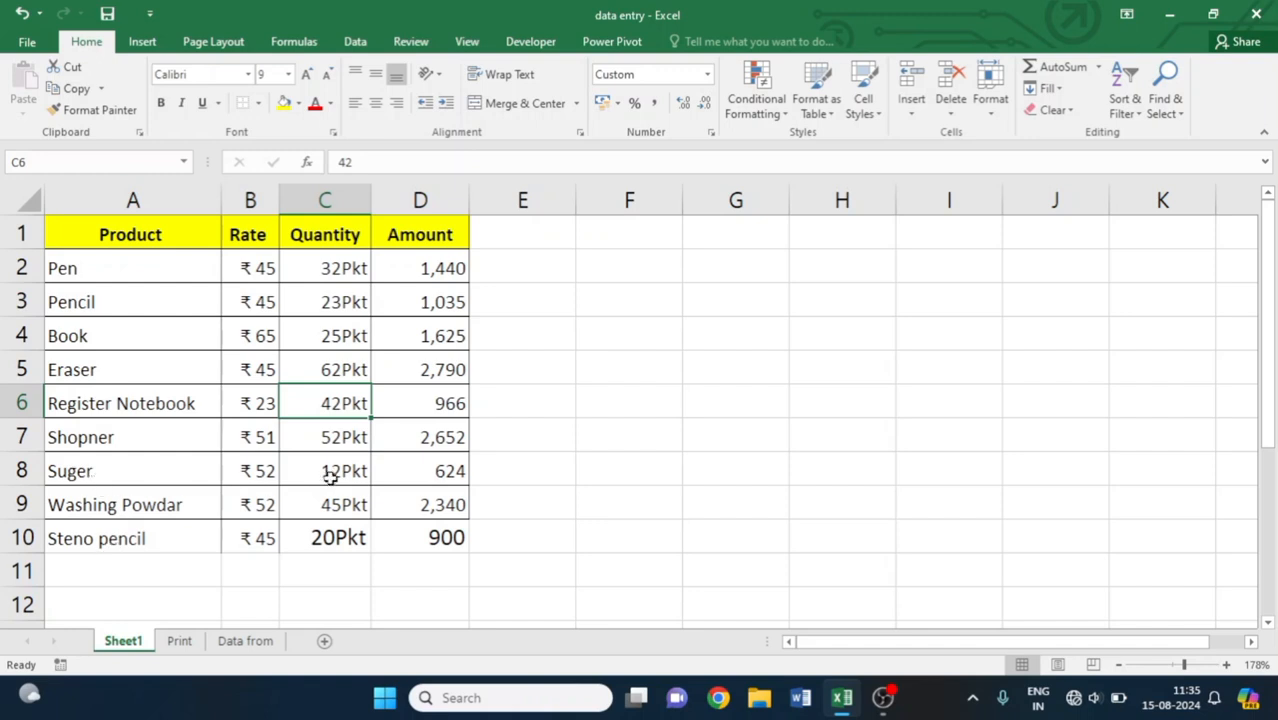
{"action": "left_click", "coordinate": [340, 337]}
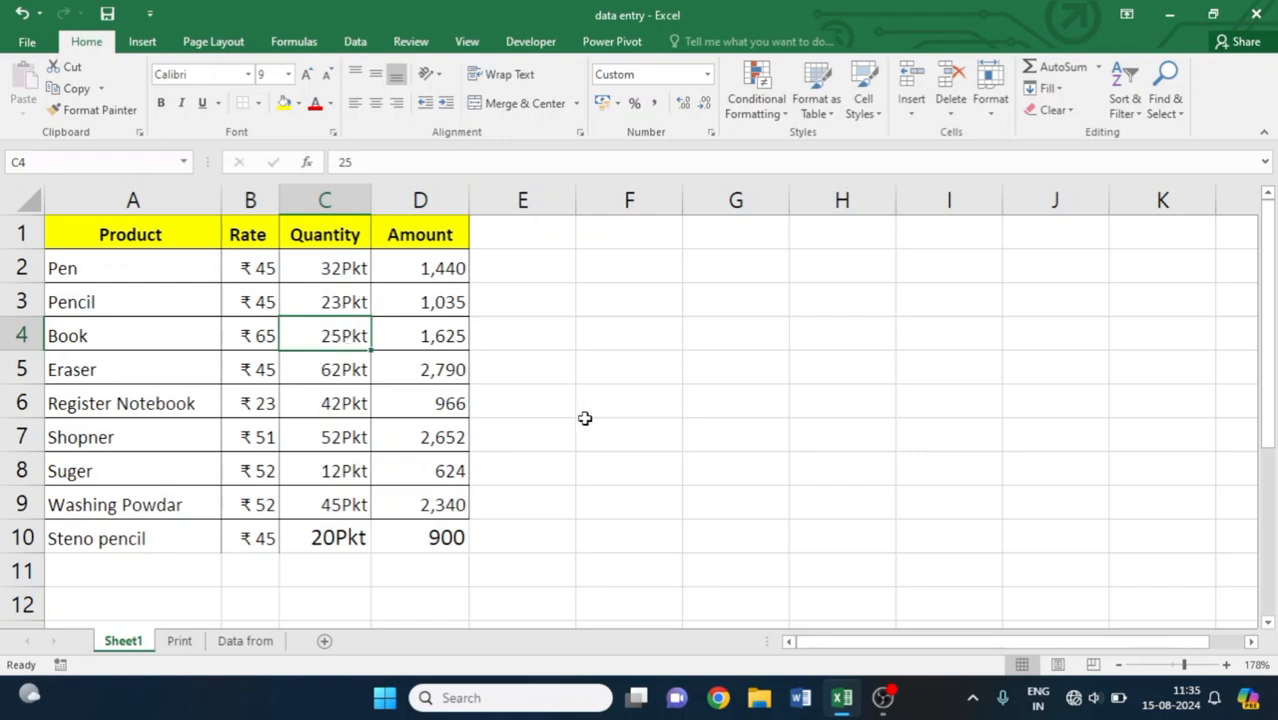
{"action": "key", "text": "ctrl+1"}
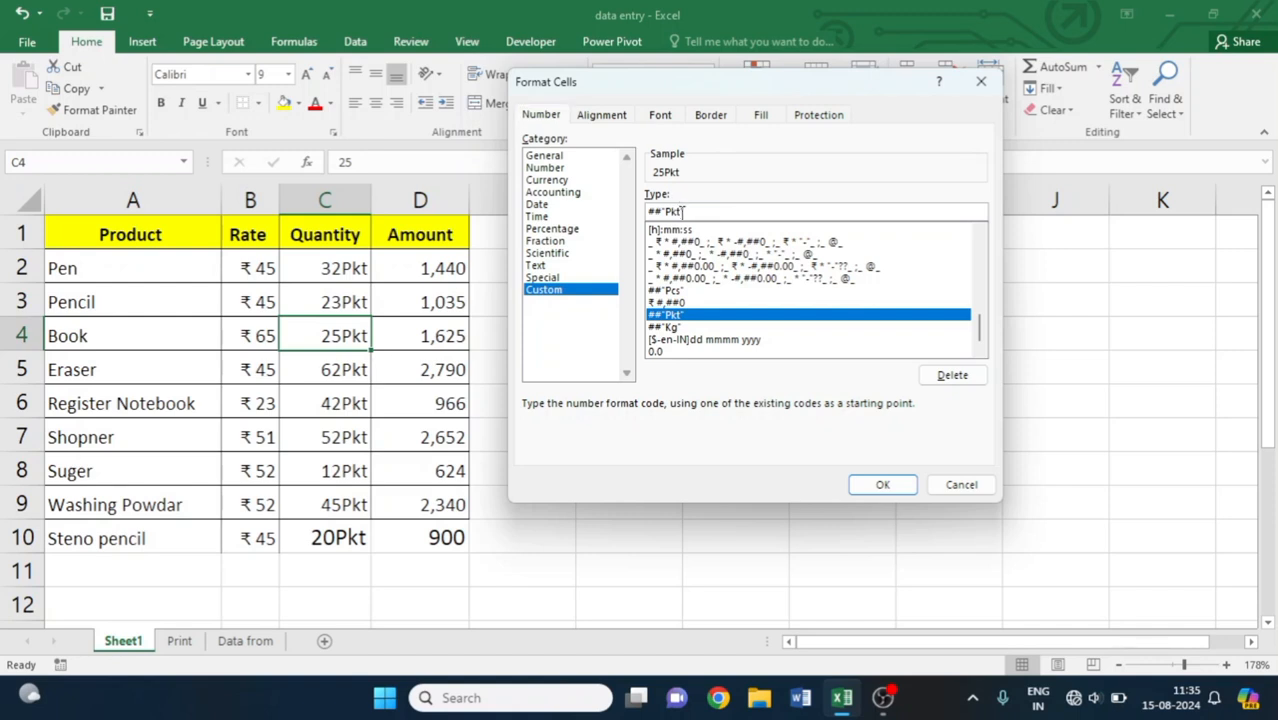
{"action": "key", "text": "BackSpace"}
{"action": "key", "text": "BackSpace"}
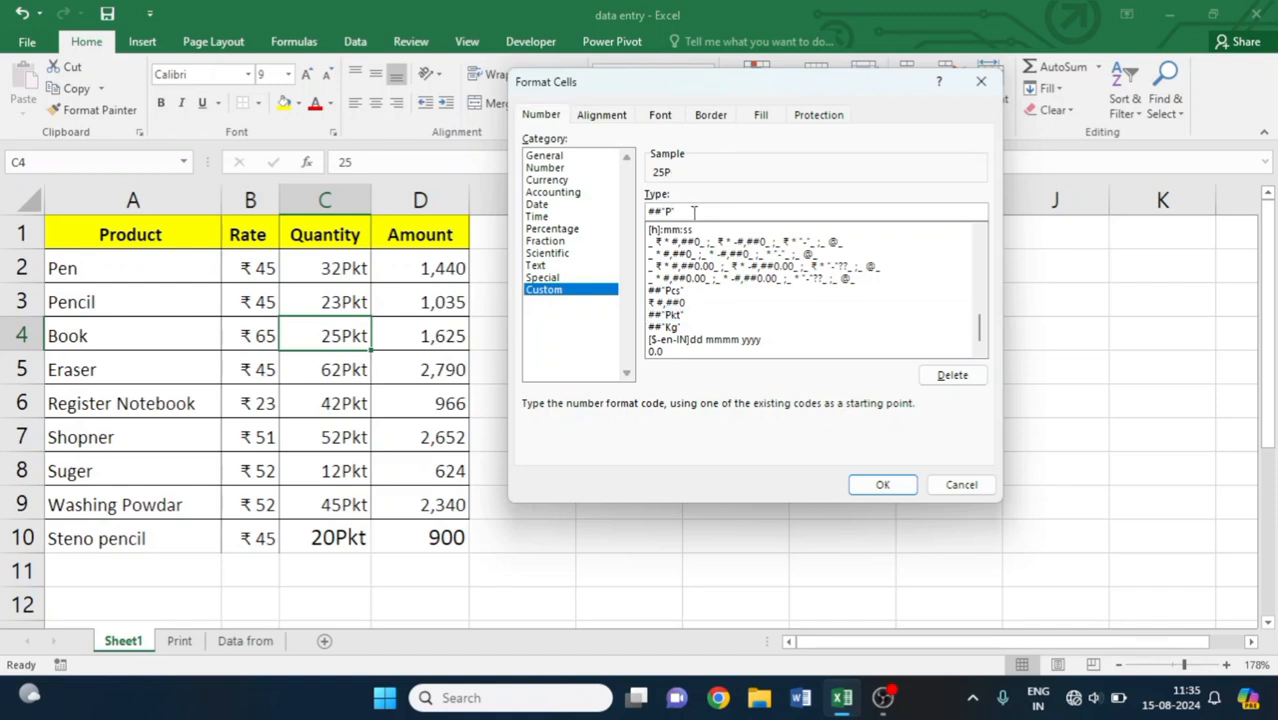
{"action": "type", "text": "cs"}
{"action": "key", "text": "Return"}
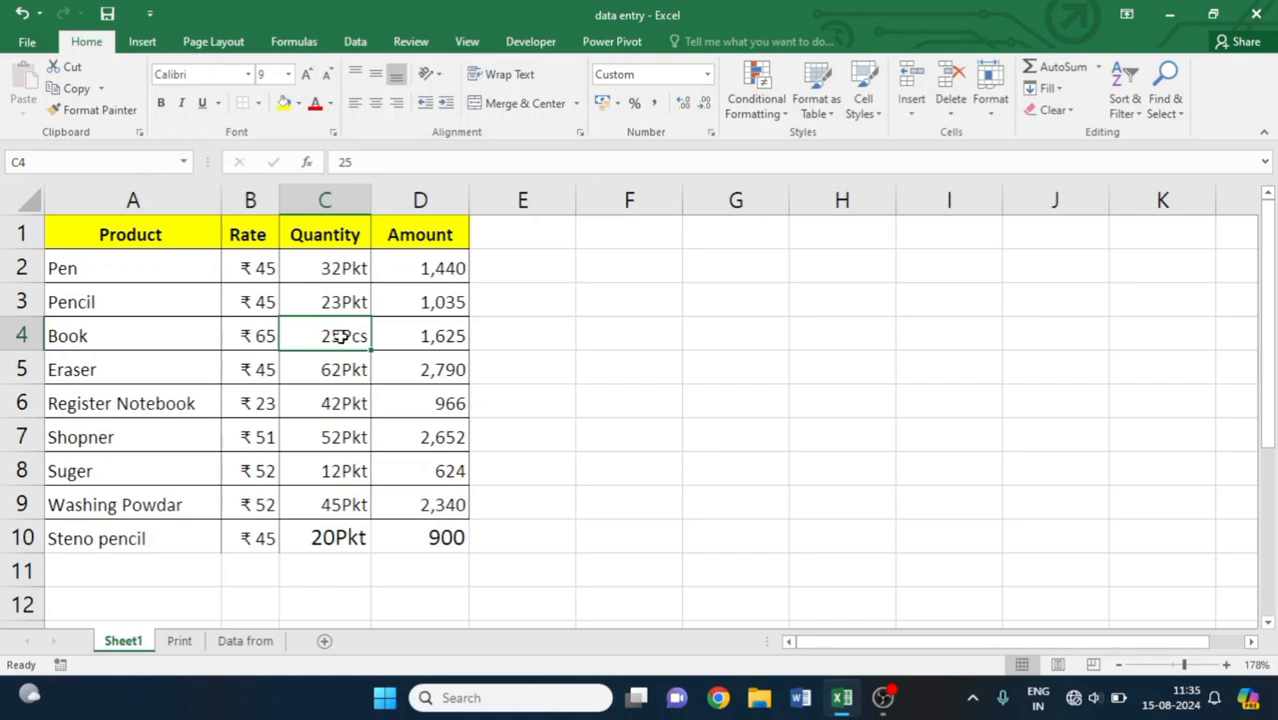
Step: Copy the Pcs format of the Book quantity in C4 onto the Register Notebook quantity in C6 with Paste Special, keeping its number
{"action": "key", "text": "ctrl+c"}
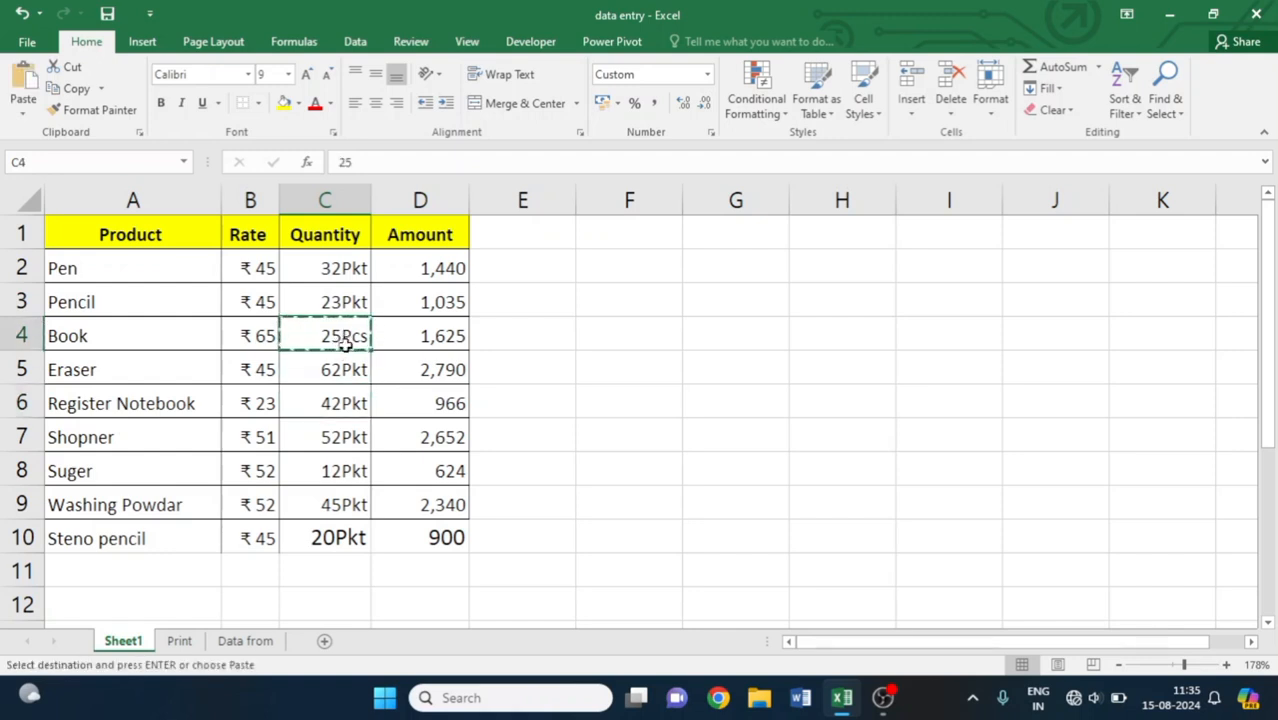
{"action": "left_click", "coordinate": [331, 396]}
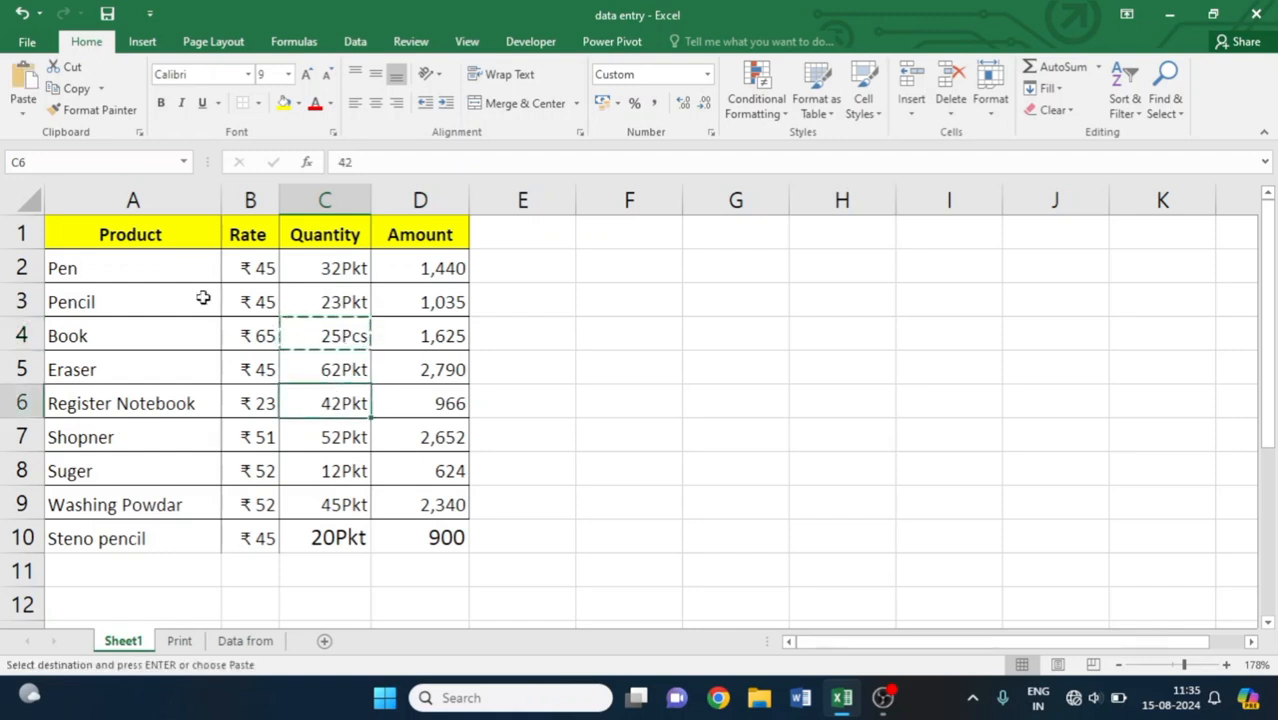
{"action": "left_click", "coordinate": [23, 113]}
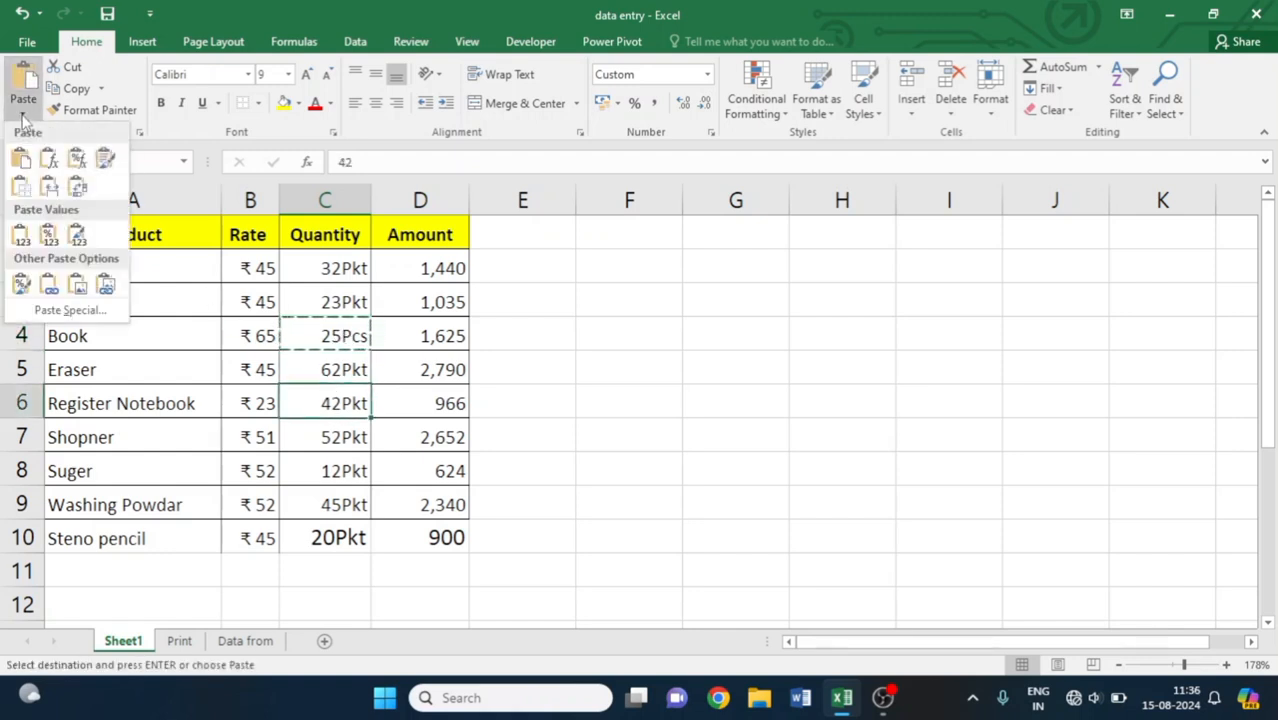
{"action": "left_click", "coordinate": [62, 310]}
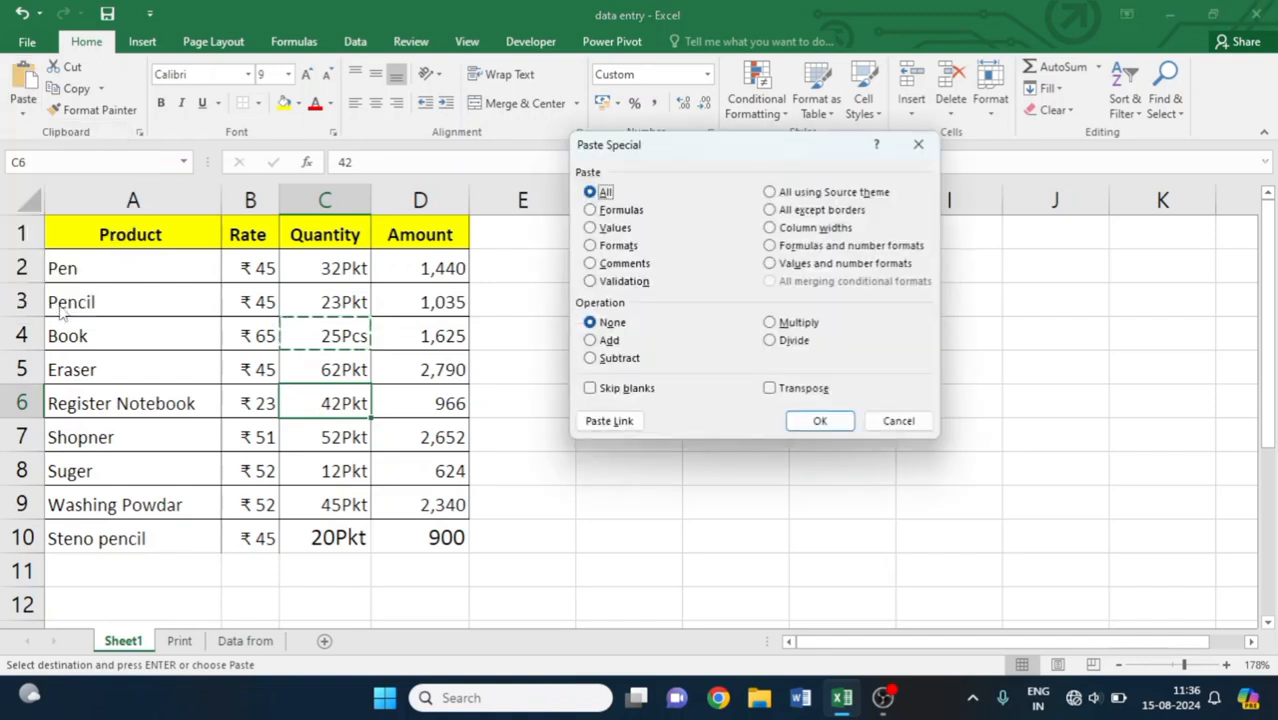
{"action": "left_click", "coordinate": [821, 421]}
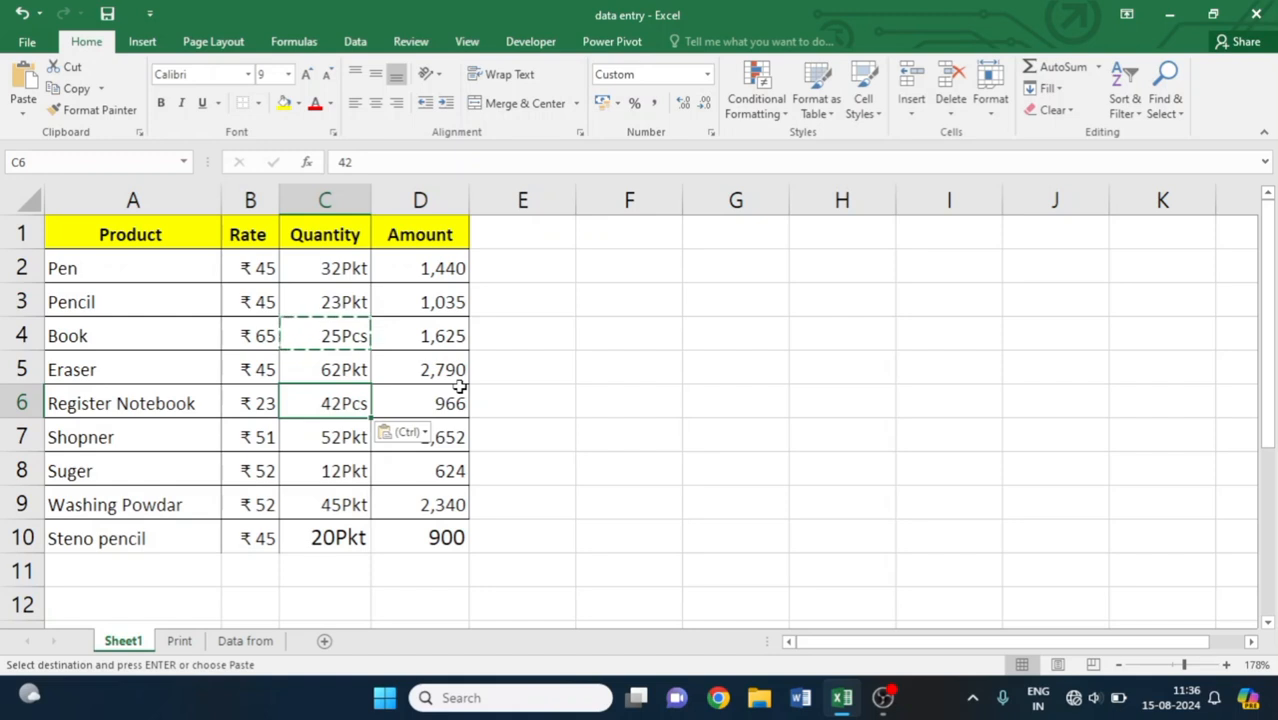
{"action": "key", "text": "Escape"}
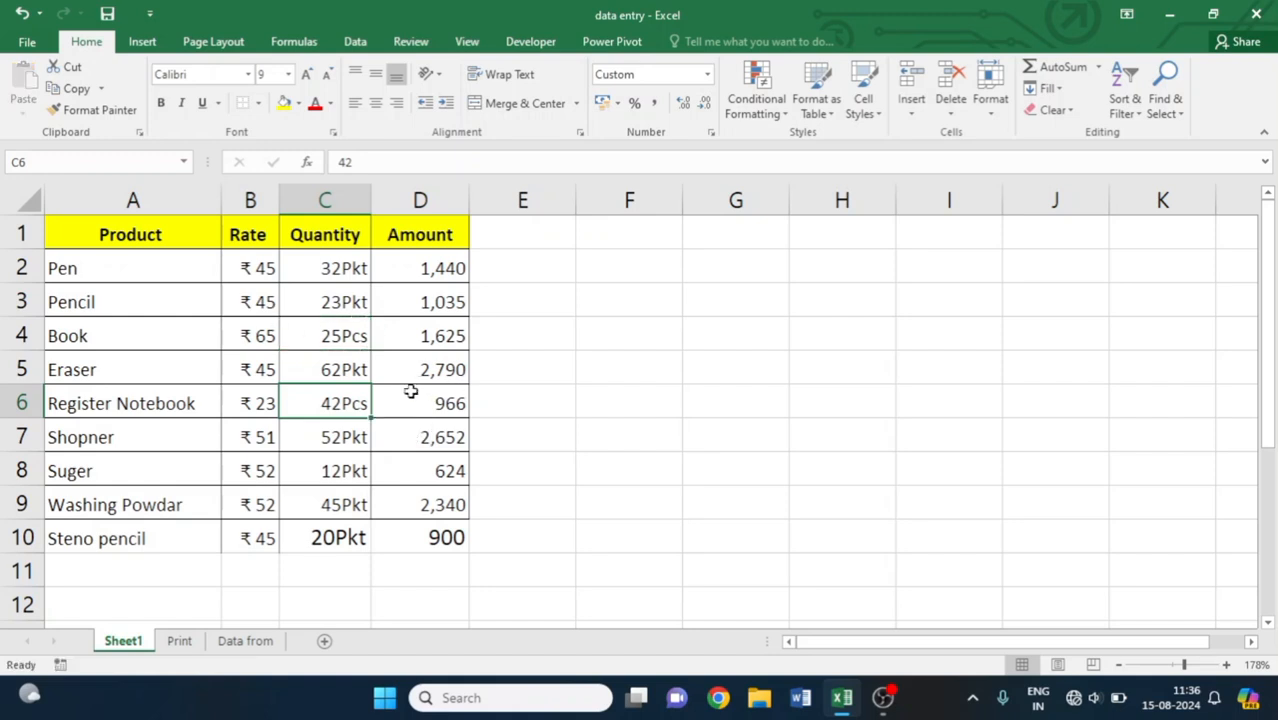
{"action": "left_click", "coordinate": [410, 391]}
Step: Apply the custom number format ##"Kg" to the Suger and Washing Powdar quantities in C8:C9
{"action": "left_click", "coordinate": [352, 472]}
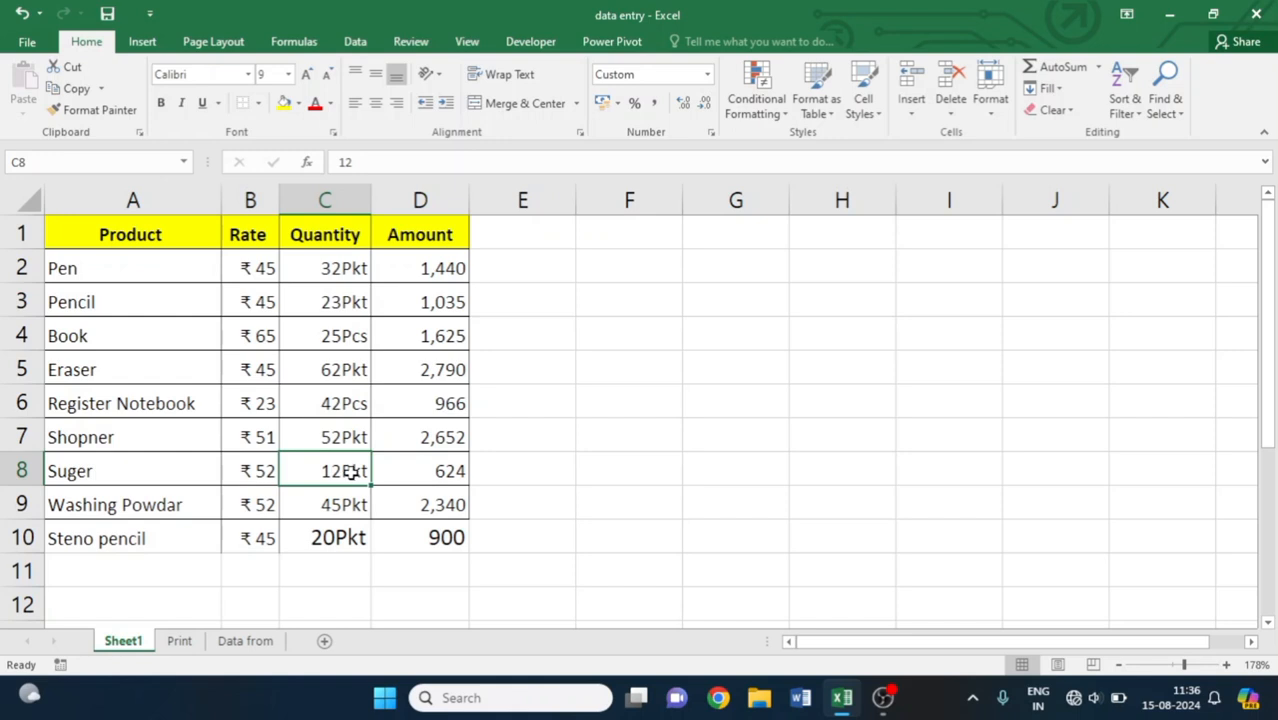
{"action": "left_click_drag", "start_coordinate": [342, 471], "coordinate": [340, 507]}
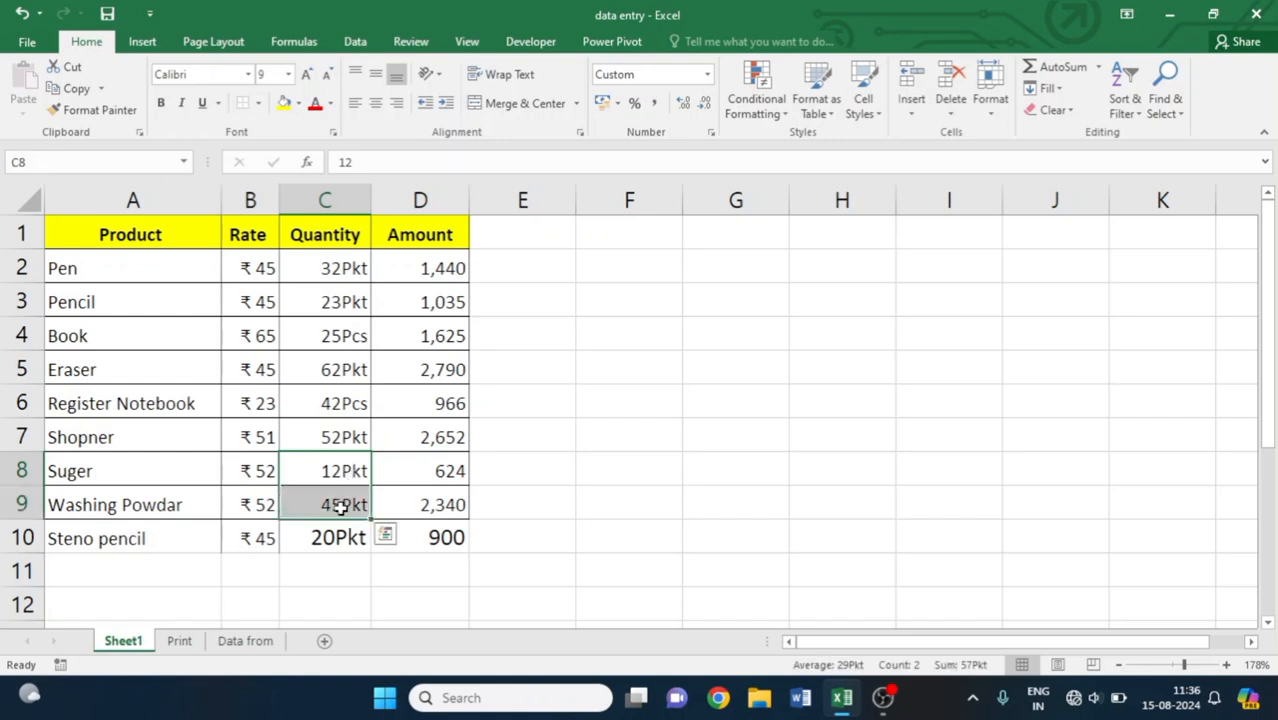
{"action": "key", "text": "ctrl+1"}
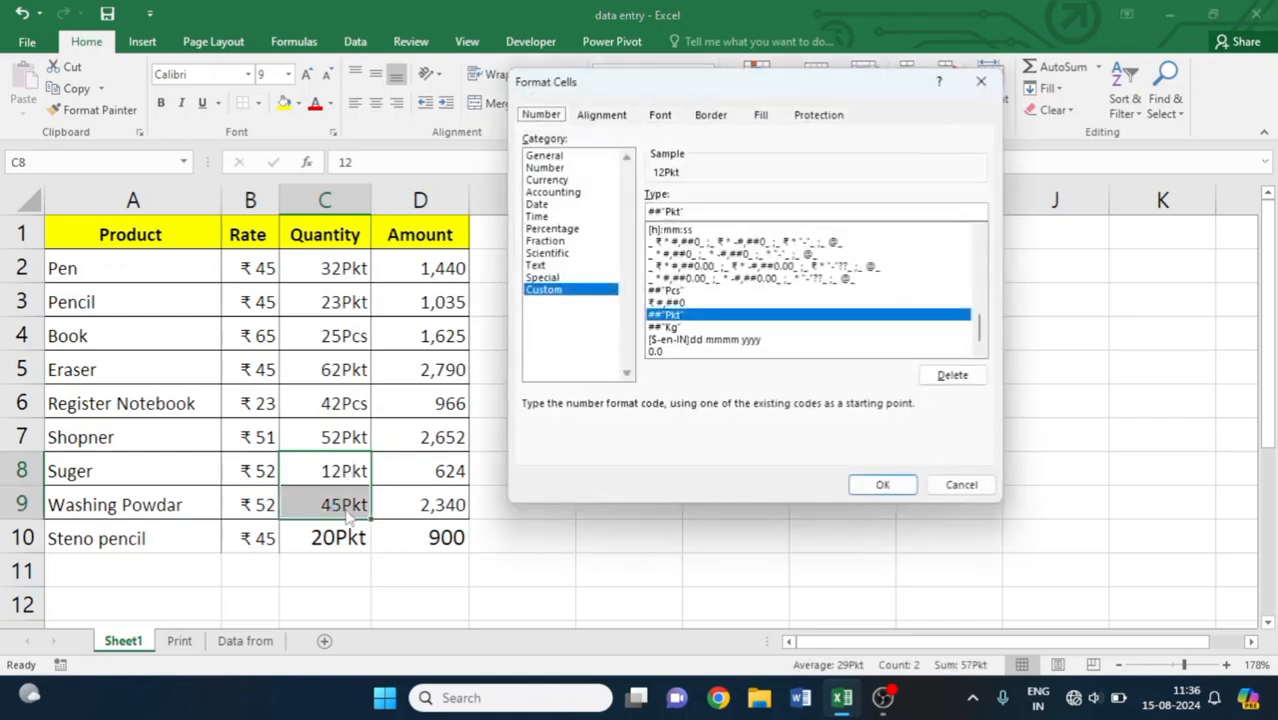
{"action": "left_click", "coordinate": [668, 327]}
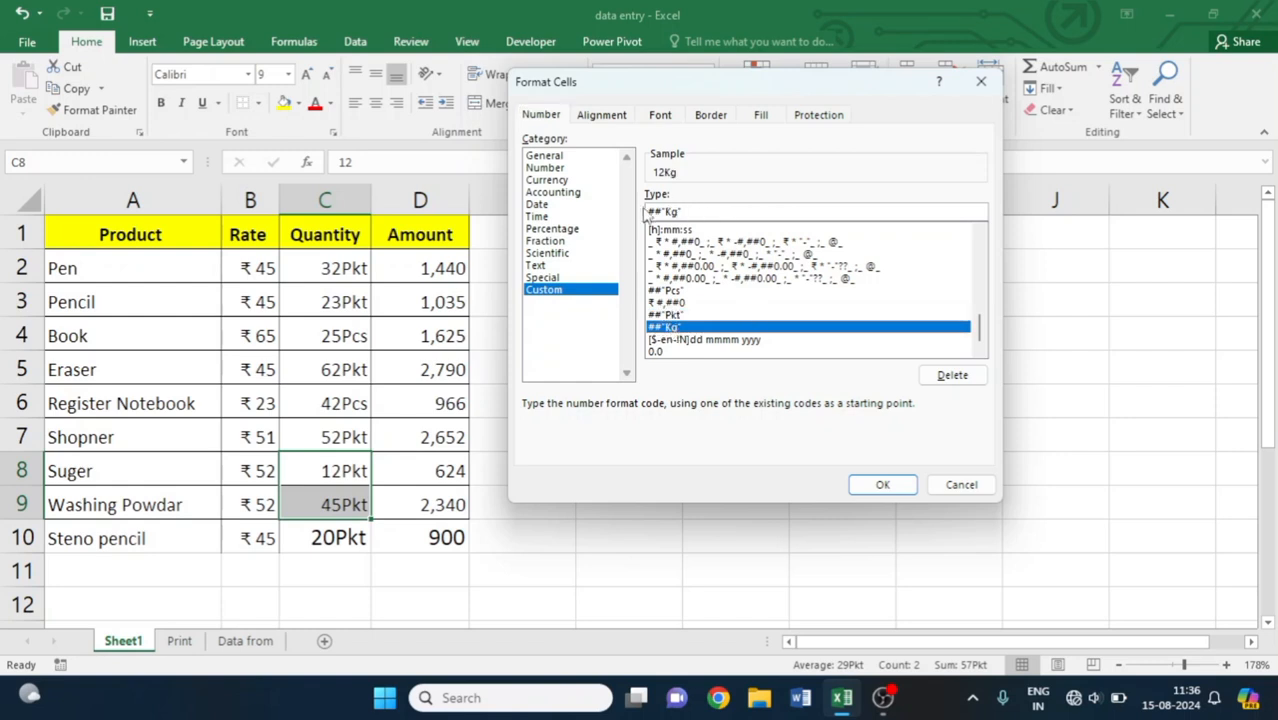
{"action": "left_click", "coordinate": [878, 486]}
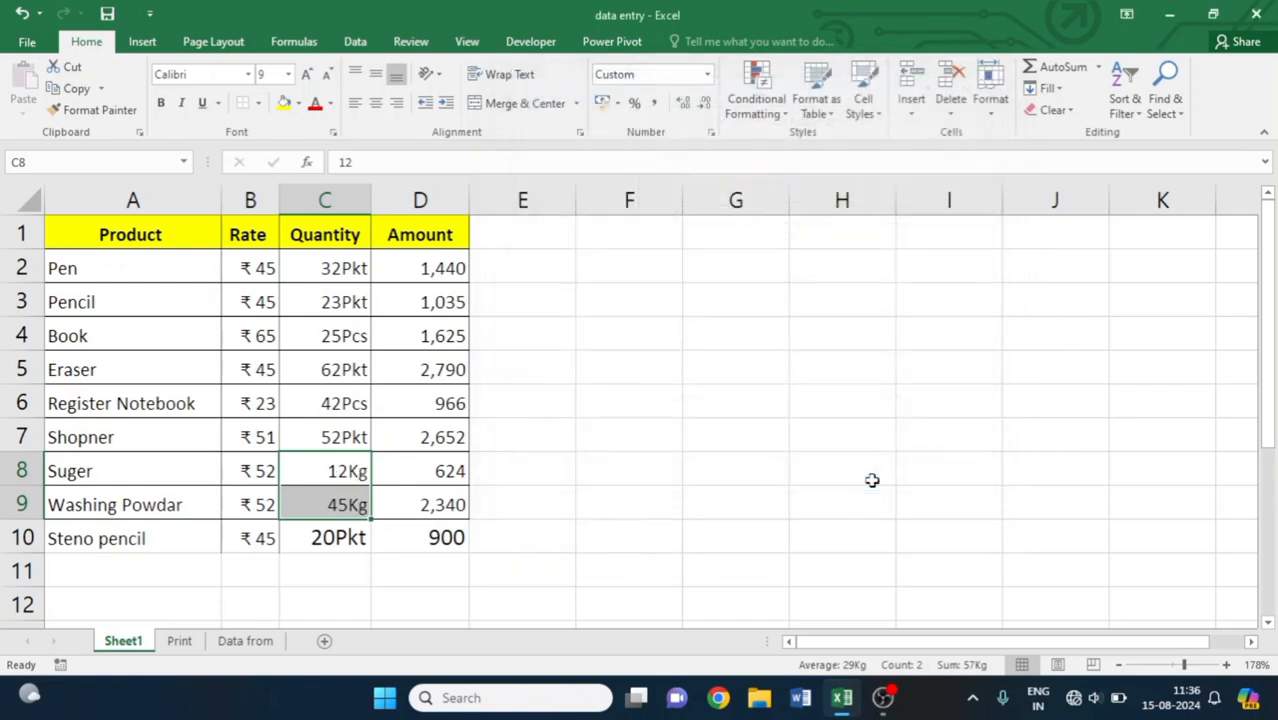
{"action": "left_click", "coordinate": [590, 502]}
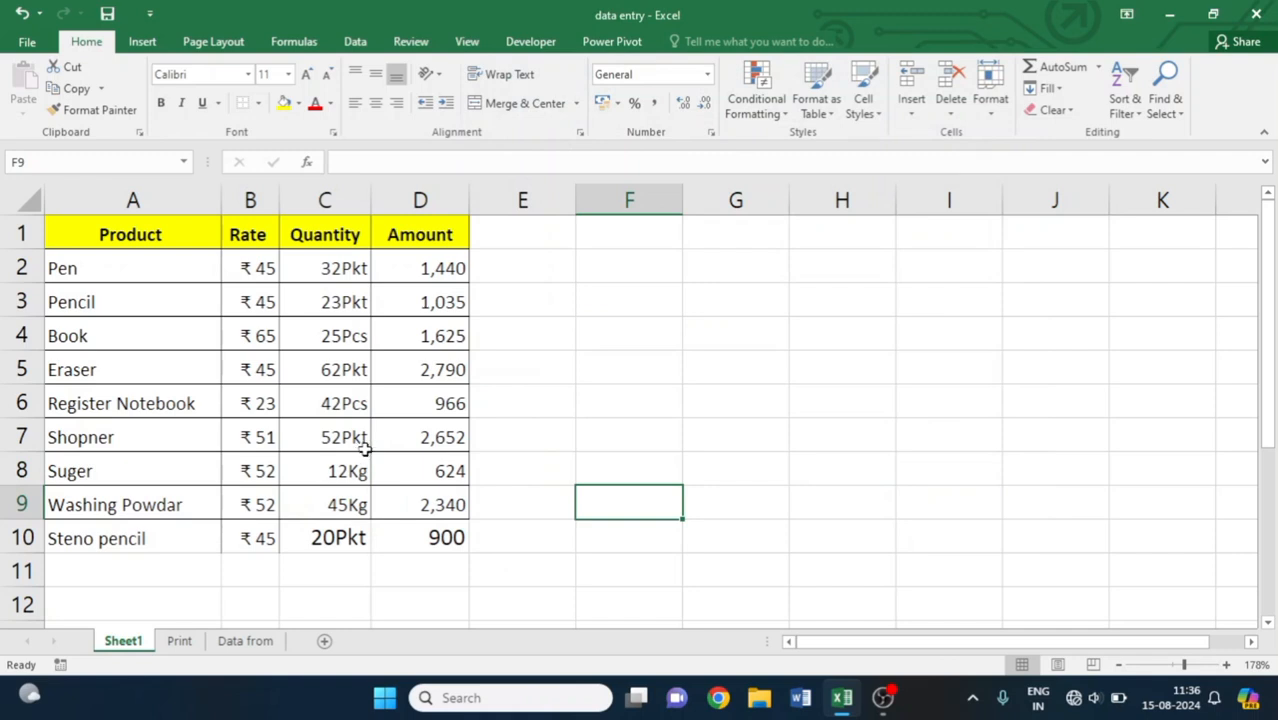
{"action": "left_click", "coordinate": [363, 403]}
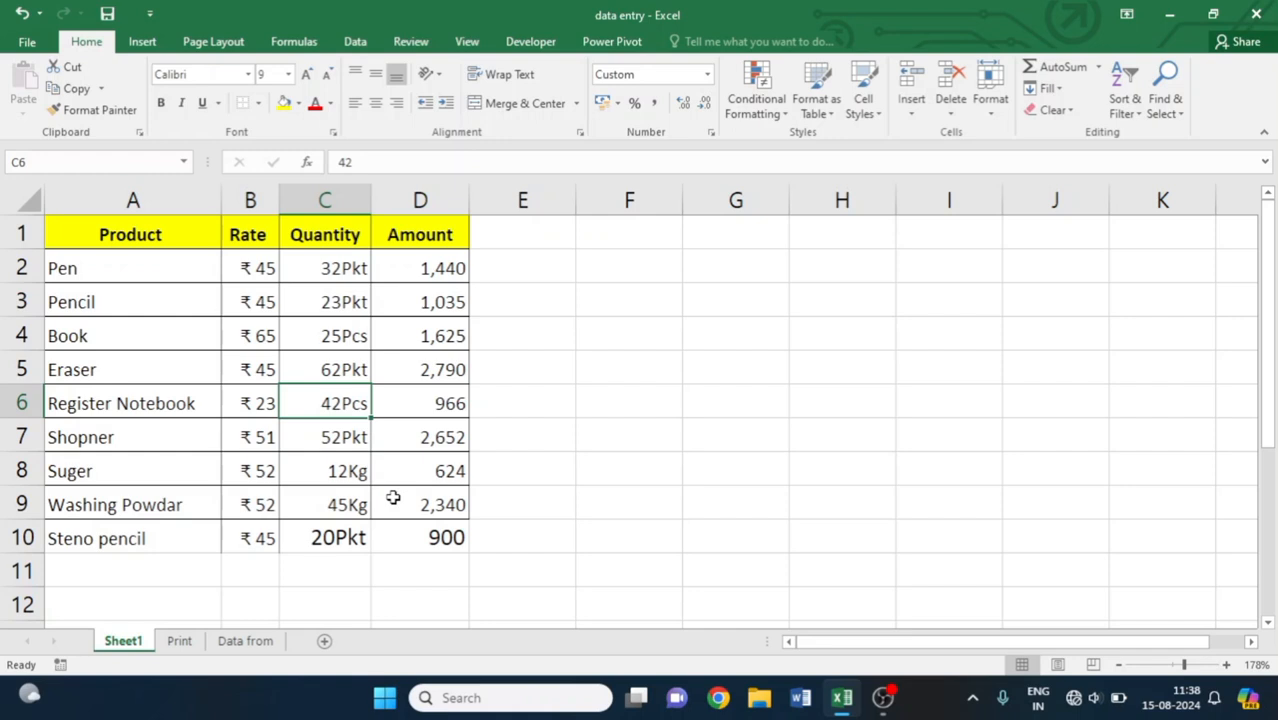
Step: Go to the Print sheet and look through its sales list down to the lower rows and back to the header
{"action": "key", "text": "ctrl+Page_Down"}
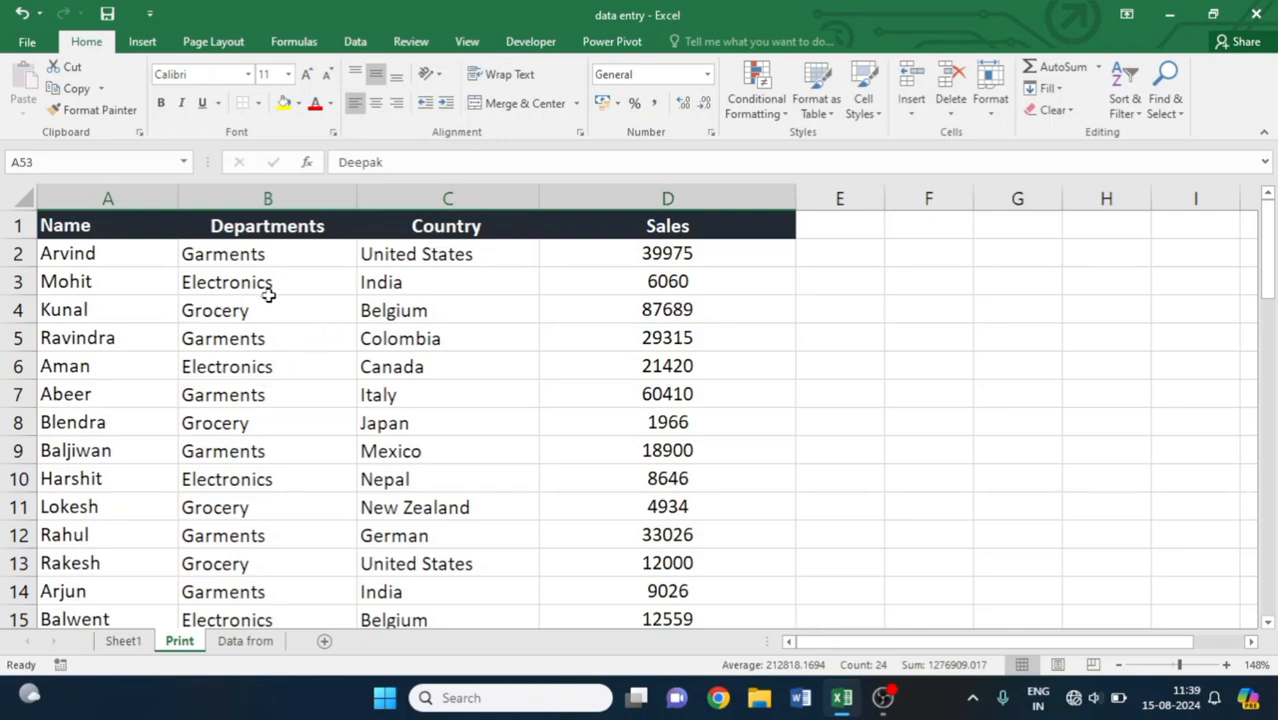
{"action": "scroll", "coordinate": [418, 364], "scroll_direction": "down", "scroll_amount": 14}
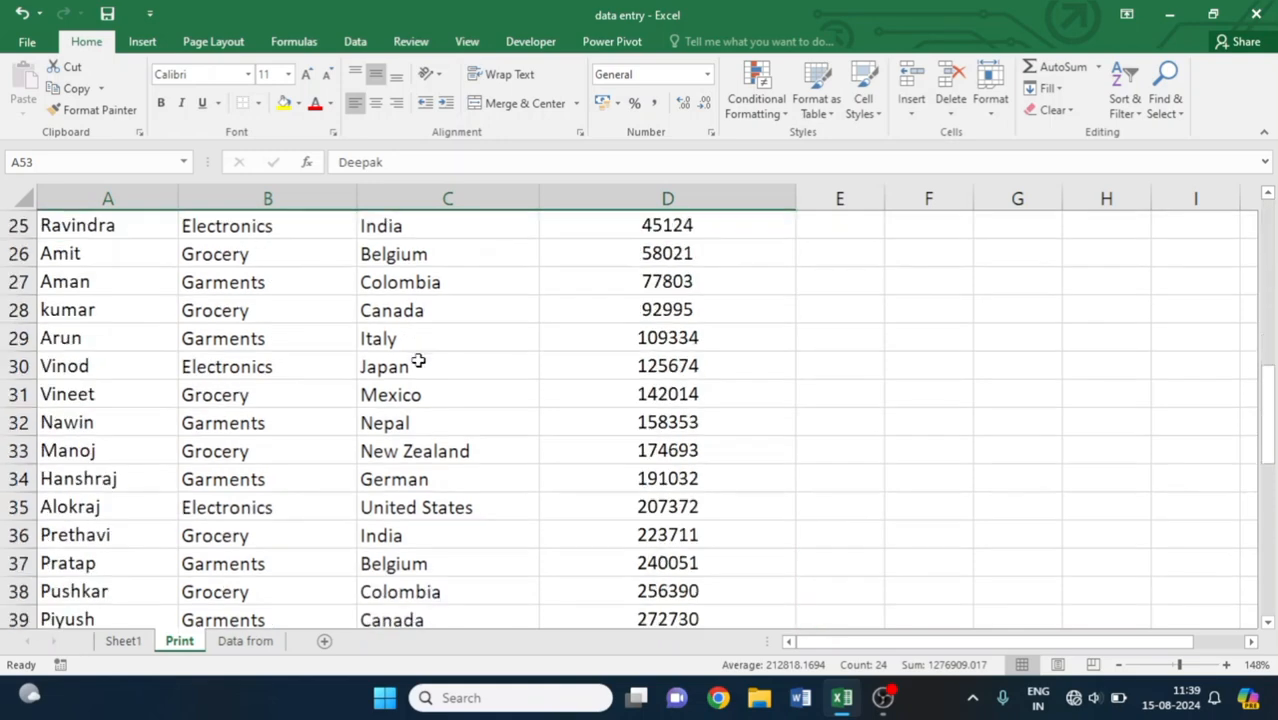
{"action": "scroll", "coordinate": [418, 365], "scroll_direction": "up", "scroll_amount": 1}
{"action": "left_click", "coordinate": [418, 365]}
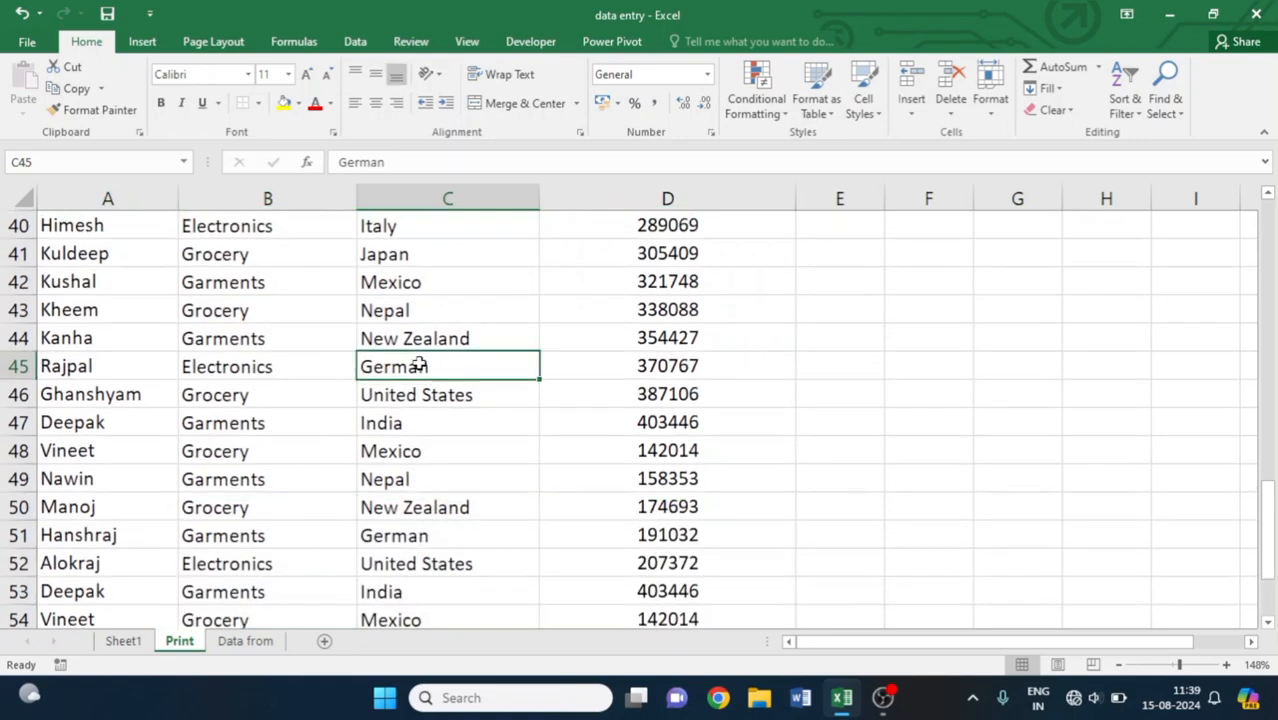
{"action": "scroll", "coordinate": [410, 345], "scroll_direction": "up", "scroll_amount": 9}
{"action": "scroll", "coordinate": [404, 333], "scroll_direction": "up", "scroll_amount": 4}
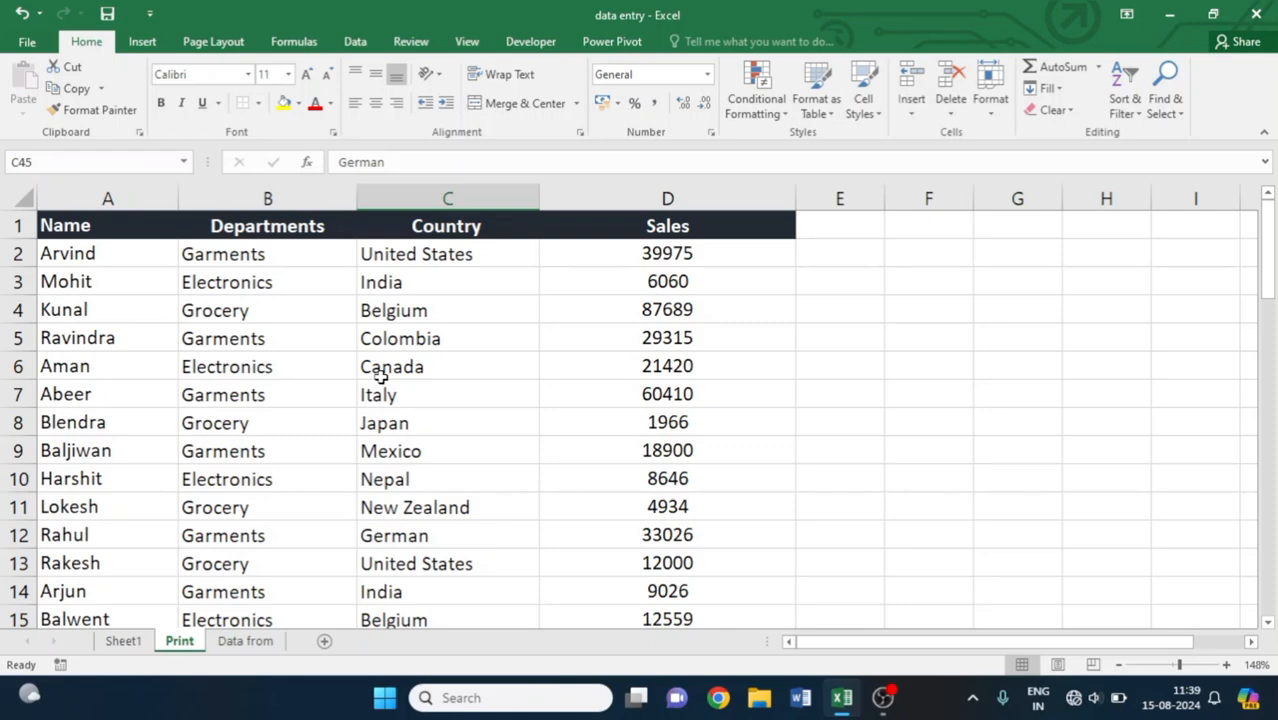
Step: Examine both pages of the Print sheet in the print preview and return to the worksheet
{"action": "left_click", "coordinate": [27, 41]}
{"action": "left_click", "coordinate": [31, 278]}
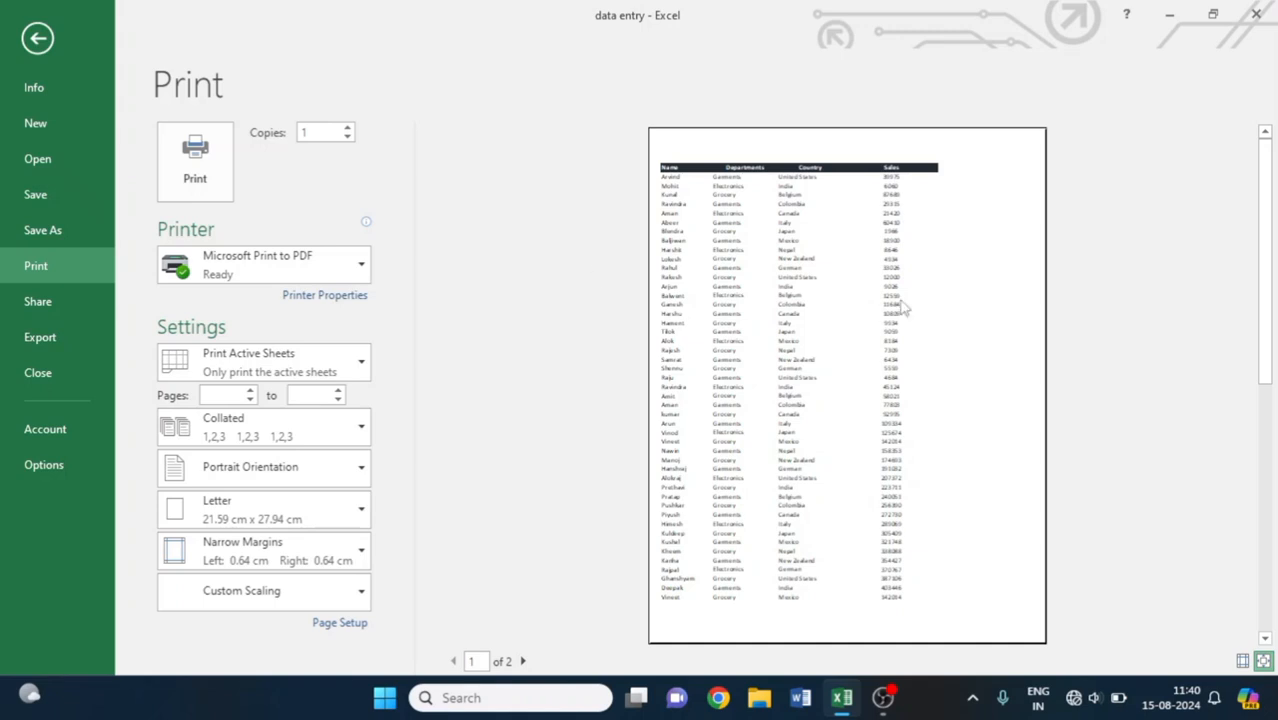
{"action": "left_click", "coordinate": [521, 663]}
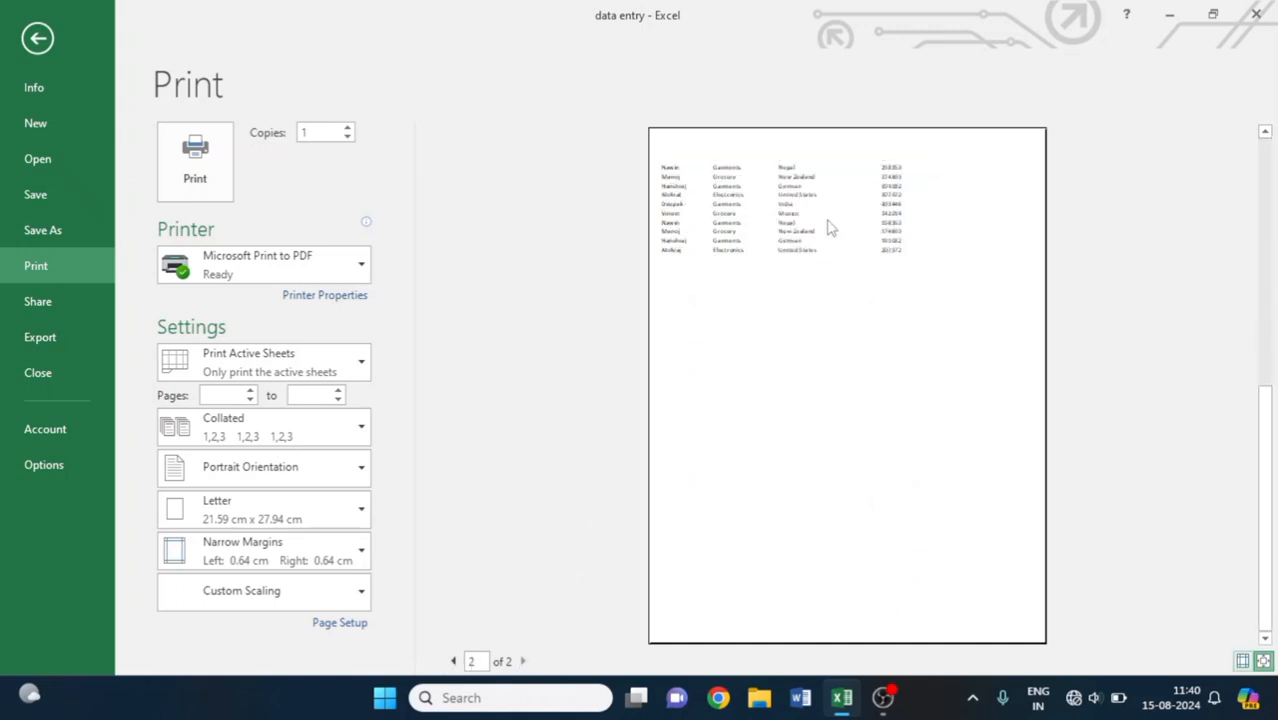
{"action": "left_click", "coordinate": [453, 661]}
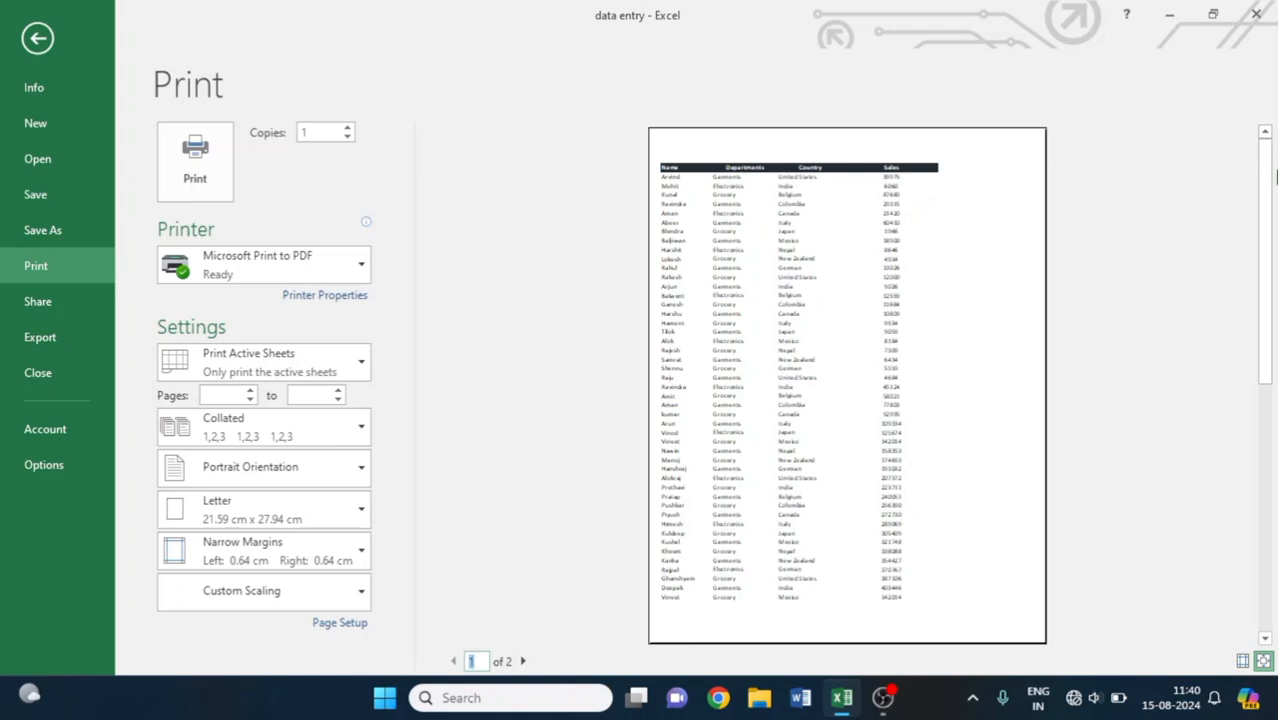
{"action": "left_click", "coordinate": [38, 38]}
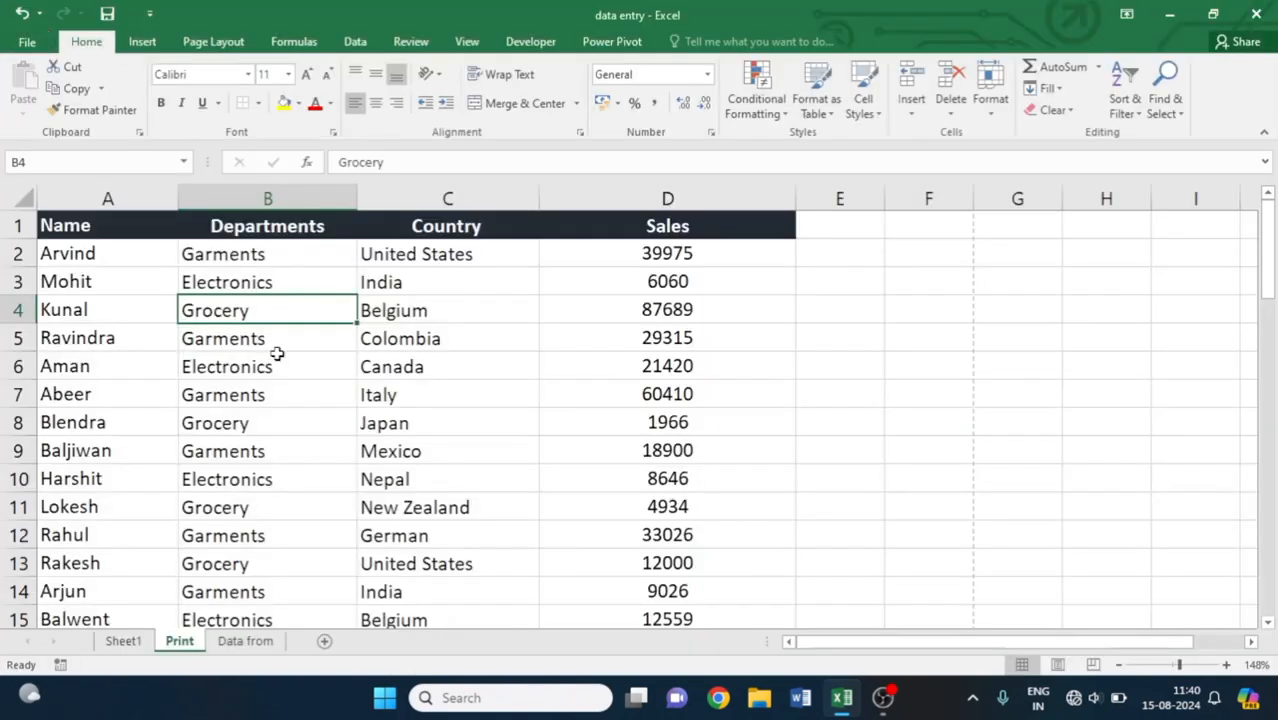
Step: Scale the Print sheet's printout to fit 1 page in width and 1 page in height
{"action": "left_click", "coordinate": [236, 46]}
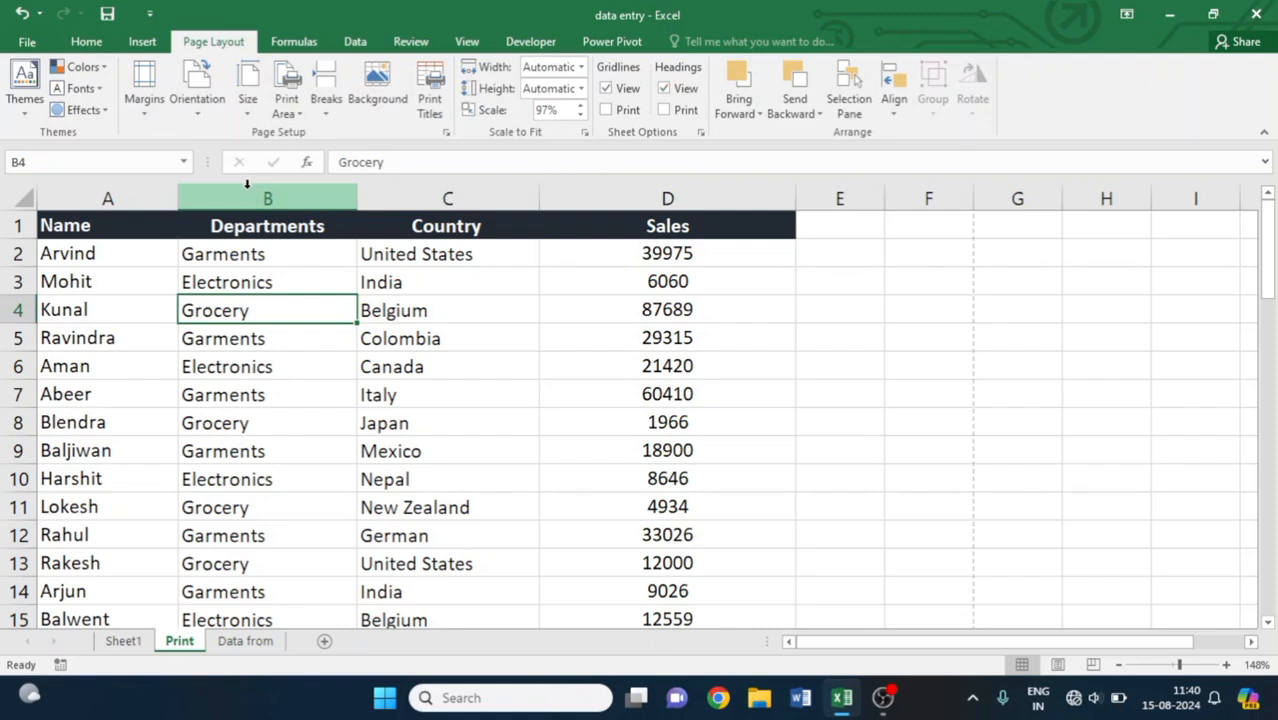
{"action": "left_click", "coordinate": [579, 68]}
{"action": "left_click", "coordinate": [572, 106]}
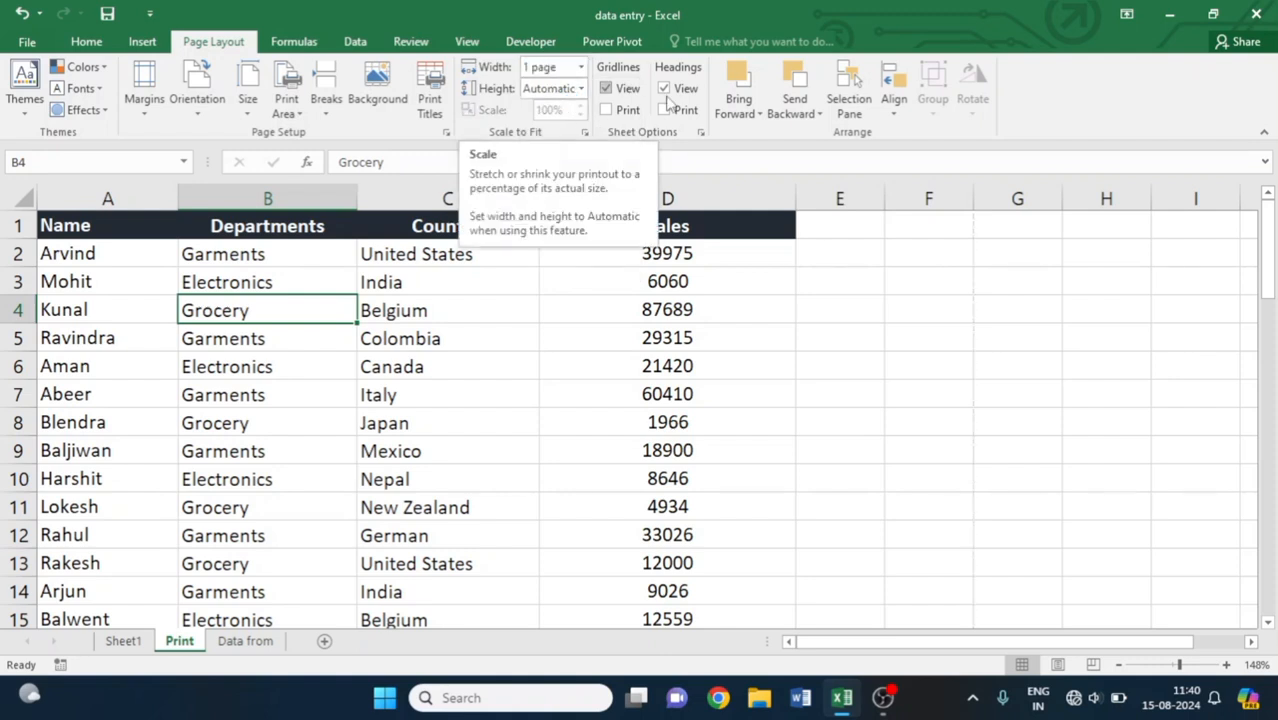
{"action": "left_click", "coordinate": [581, 89]}
{"action": "left_click", "coordinate": [548, 123]}
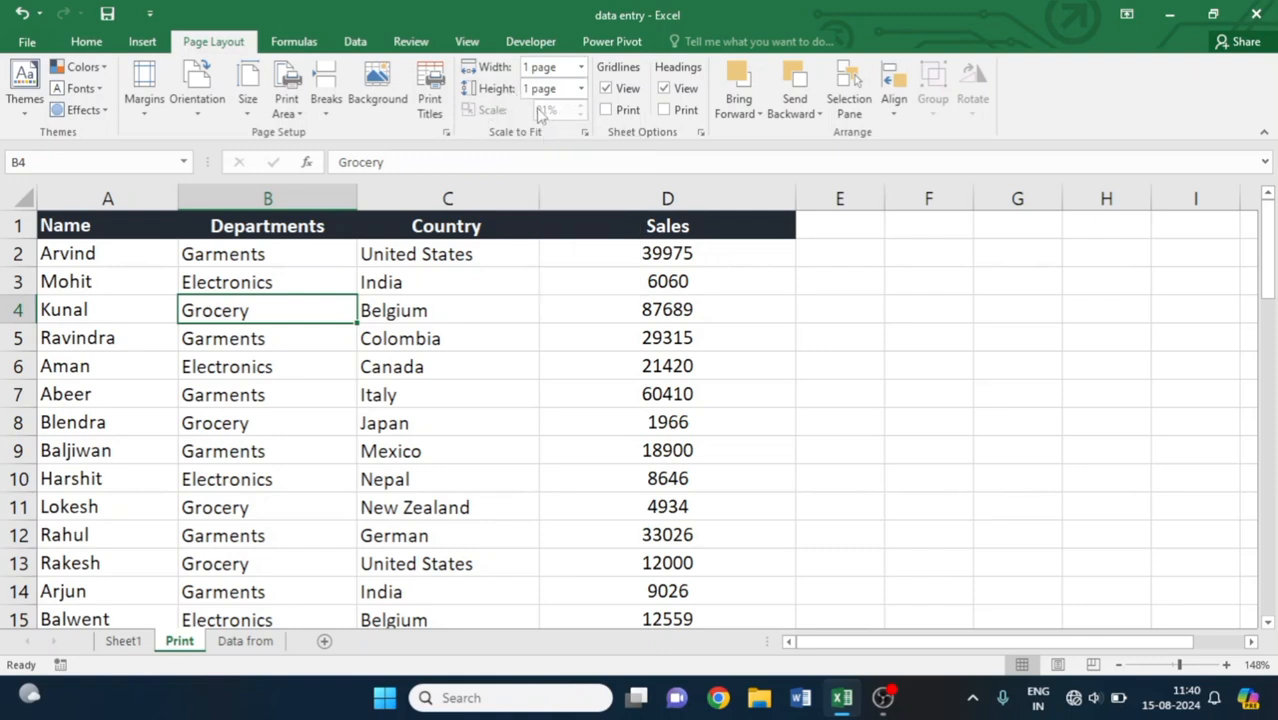
{"action": "left_click", "coordinate": [437, 358]}
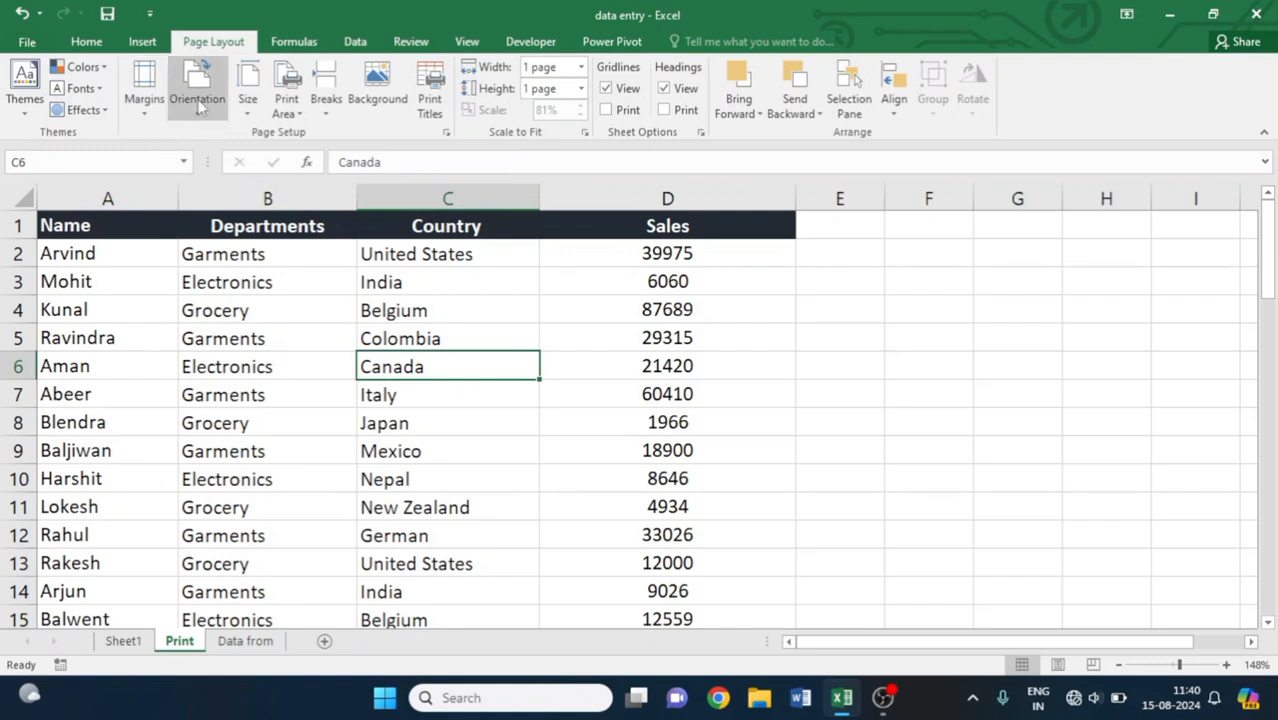
Step: Set the Print sheet's paper size to A4 and check the page in the print preview
{"action": "left_click", "coordinate": [250, 104]}
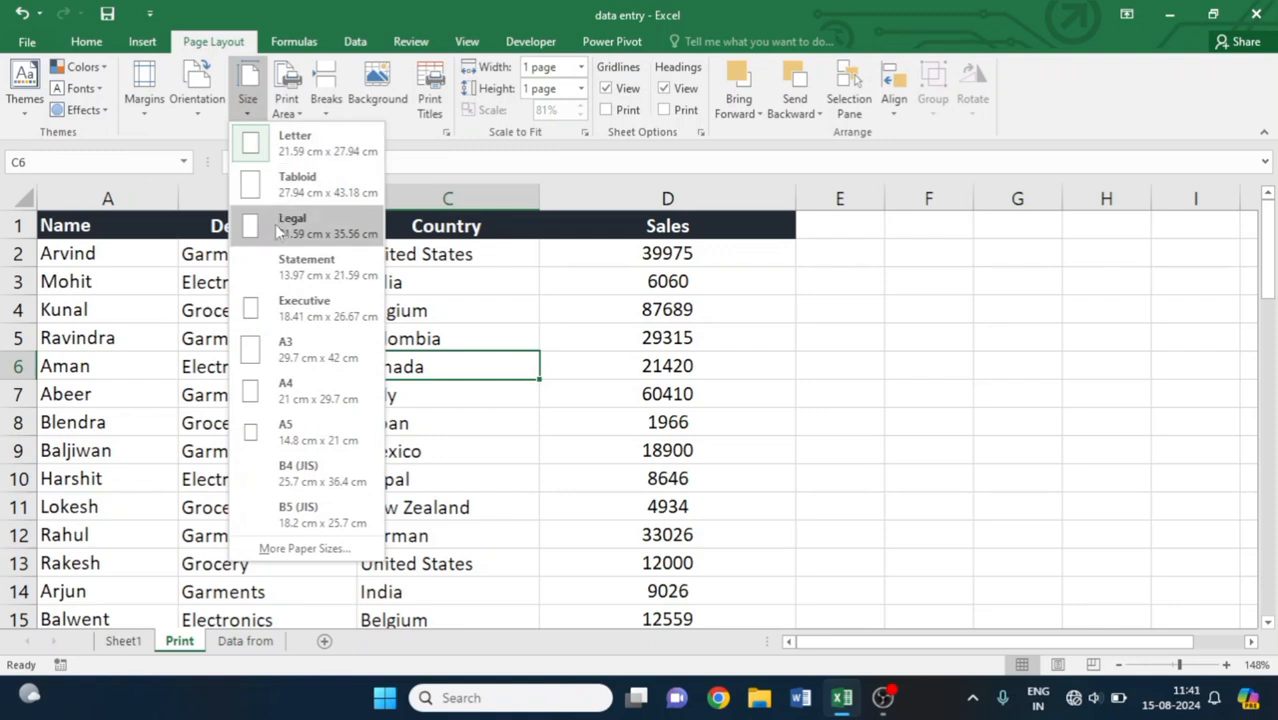
{"action": "left_click", "coordinate": [288, 388]}
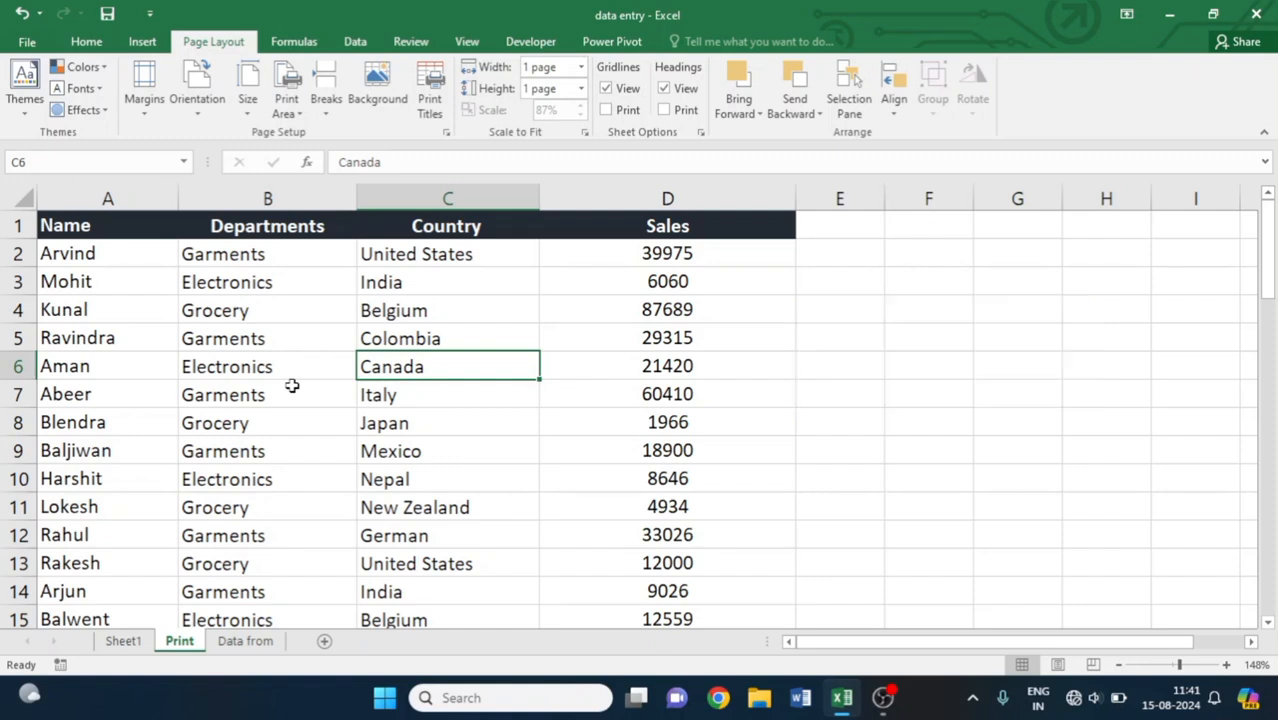
{"action": "key", "text": "ctrl+F2"}
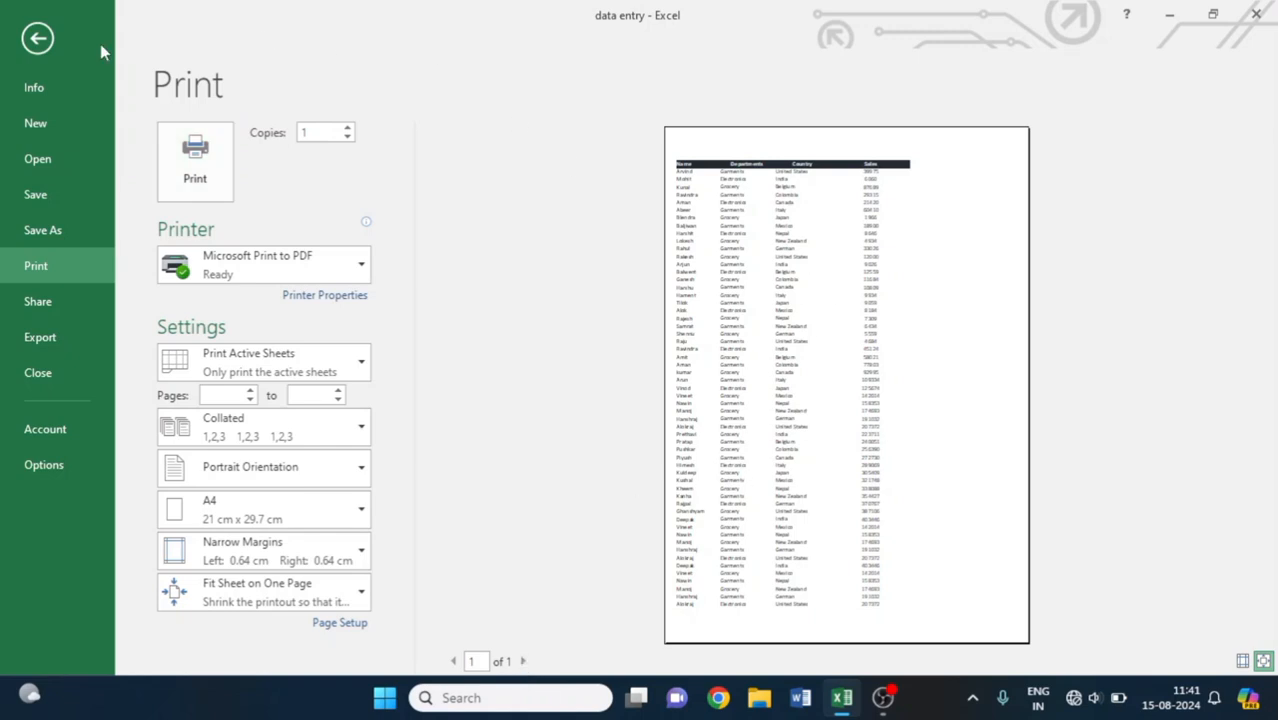
{"action": "left_click", "coordinate": [37, 38]}
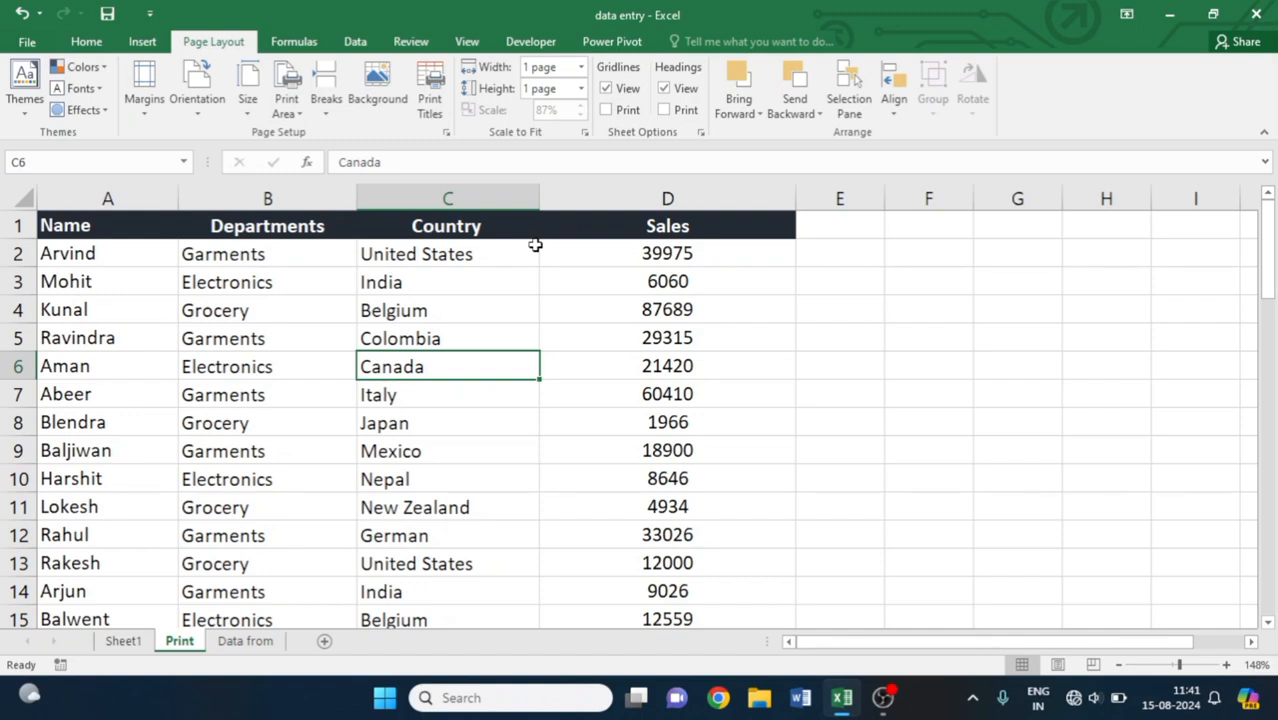
{"action": "left_click", "coordinate": [575, 341]}
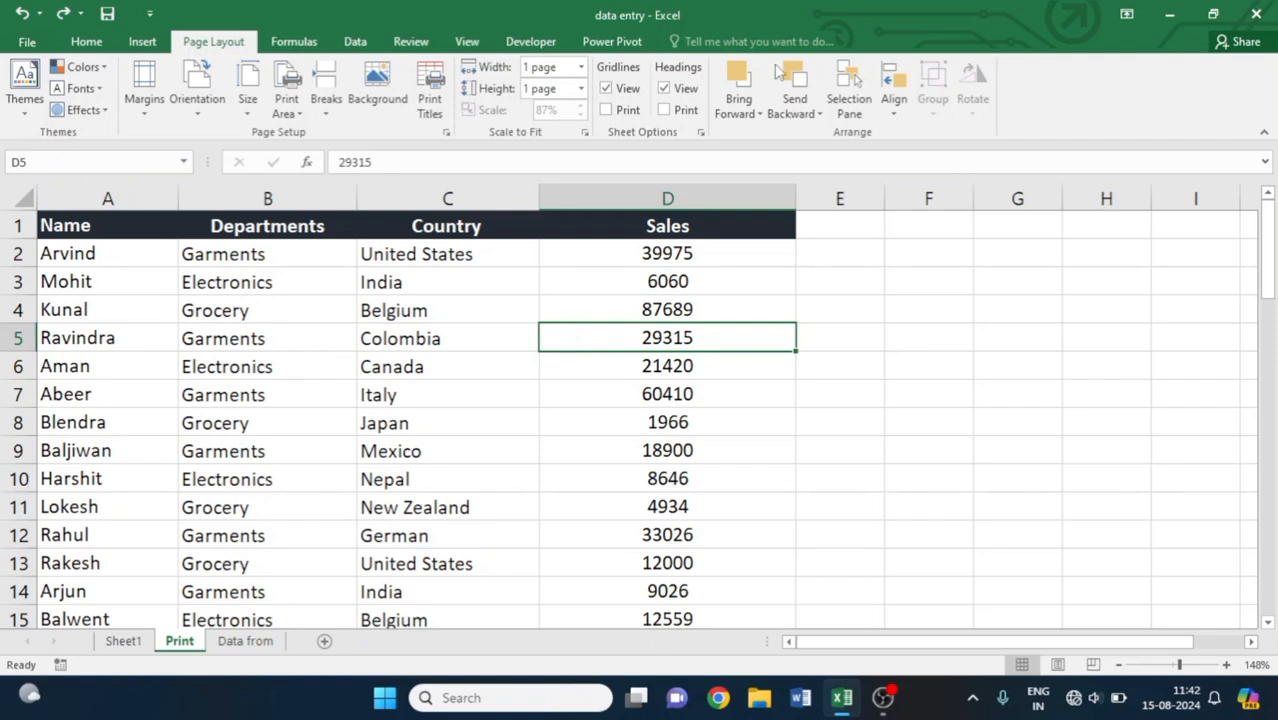
Step: Show the Print sheet in Page Layout view and zoom out to 26% to see the whole page
{"action": "left_click", "coordinate": [195, 95]}
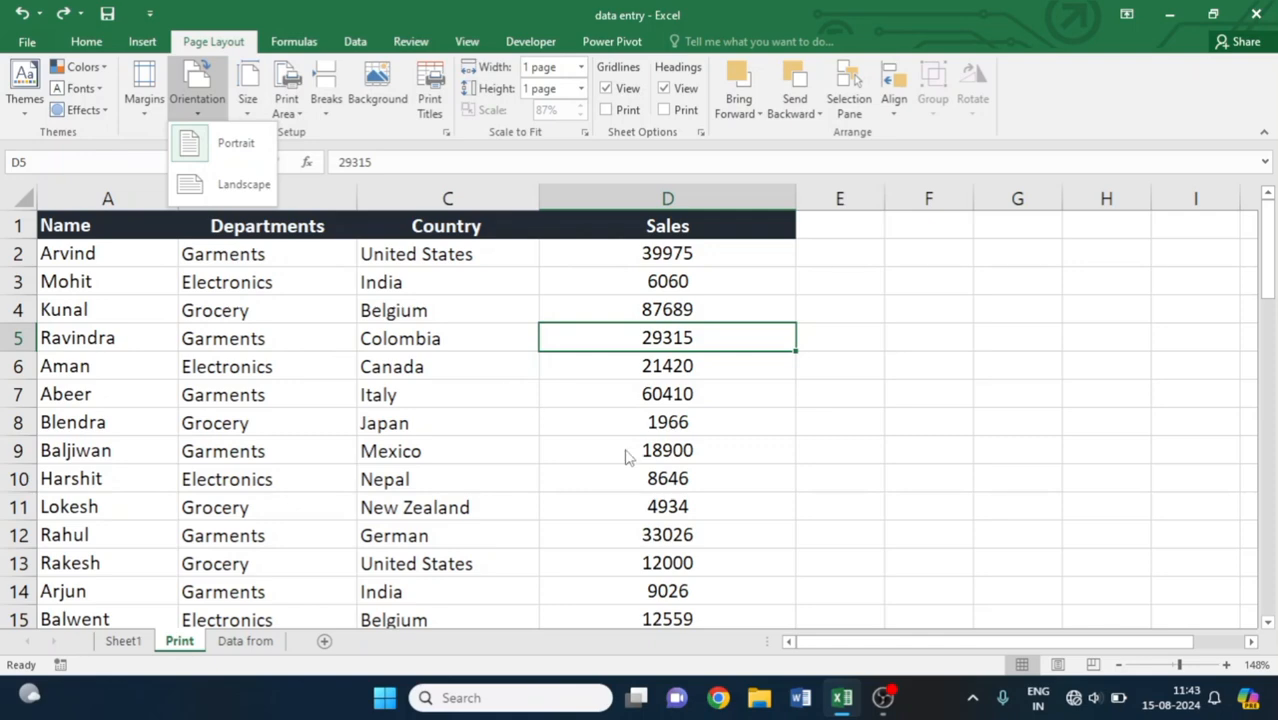
{"action": "left_click", "coordinate": [1058, 672]}
{"action": "left_click", "coordinate": [1058, 666]}
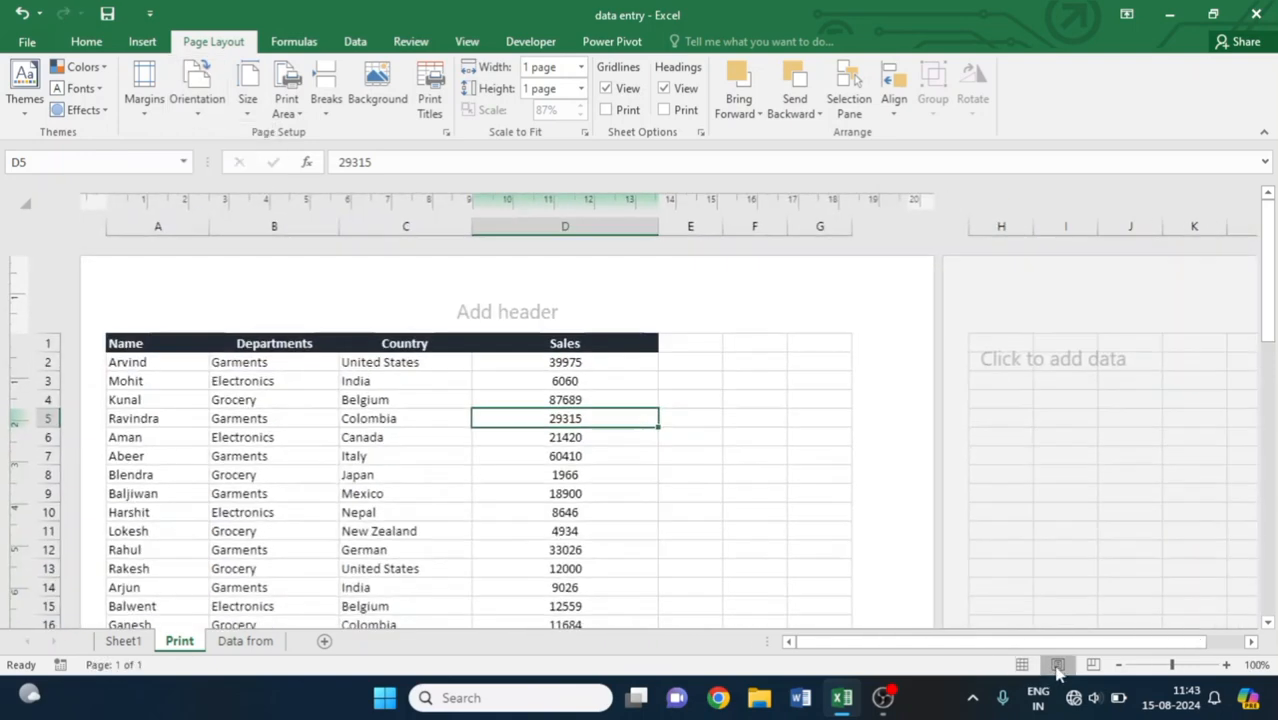
{"action": "left_click", "coordinate": [1135, 666]}
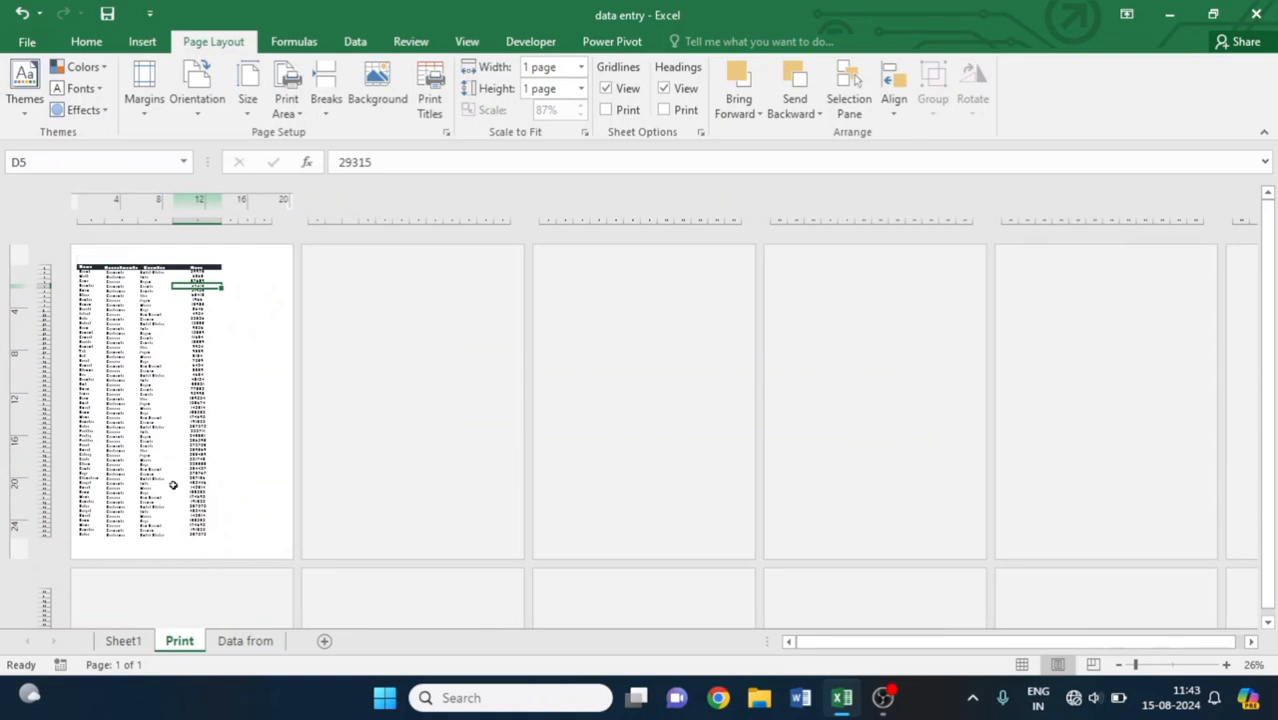
Step: Try landscape orientation on the Print sheet and undo the change
{"action": "left_click", "coordinate": [196, 105]}
{"action": "left_click", "coordinate": [228, 180]}
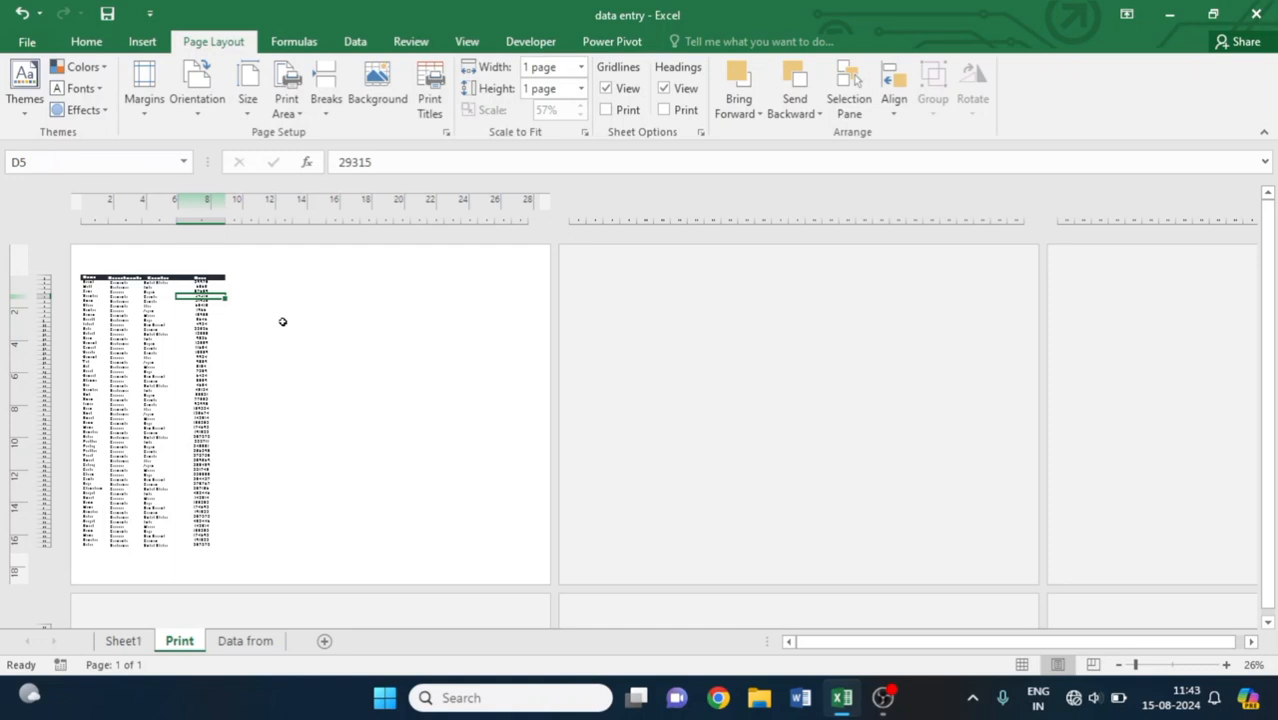
{"action": "key", "text": "ctrl+z"}
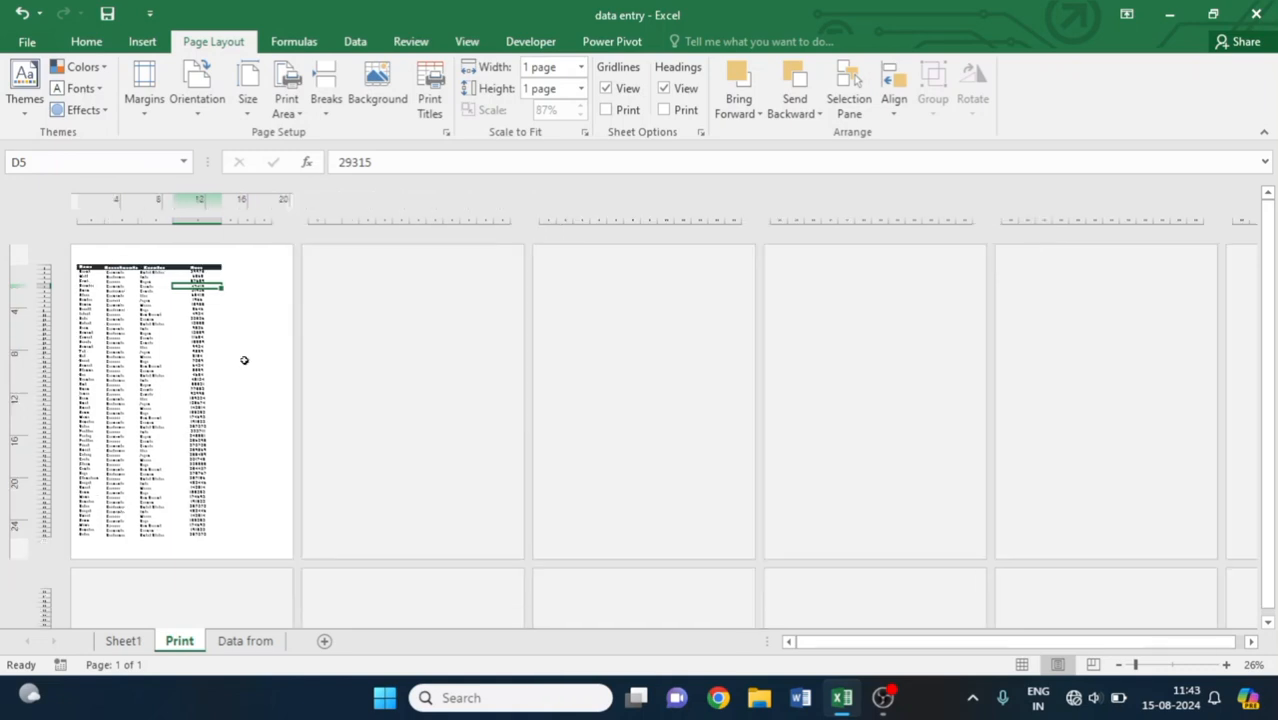
Step: Try landscape orientation on the Print sheet again and set it back to portrait
{"action": "left_click", "coordinate": [199, 100]}
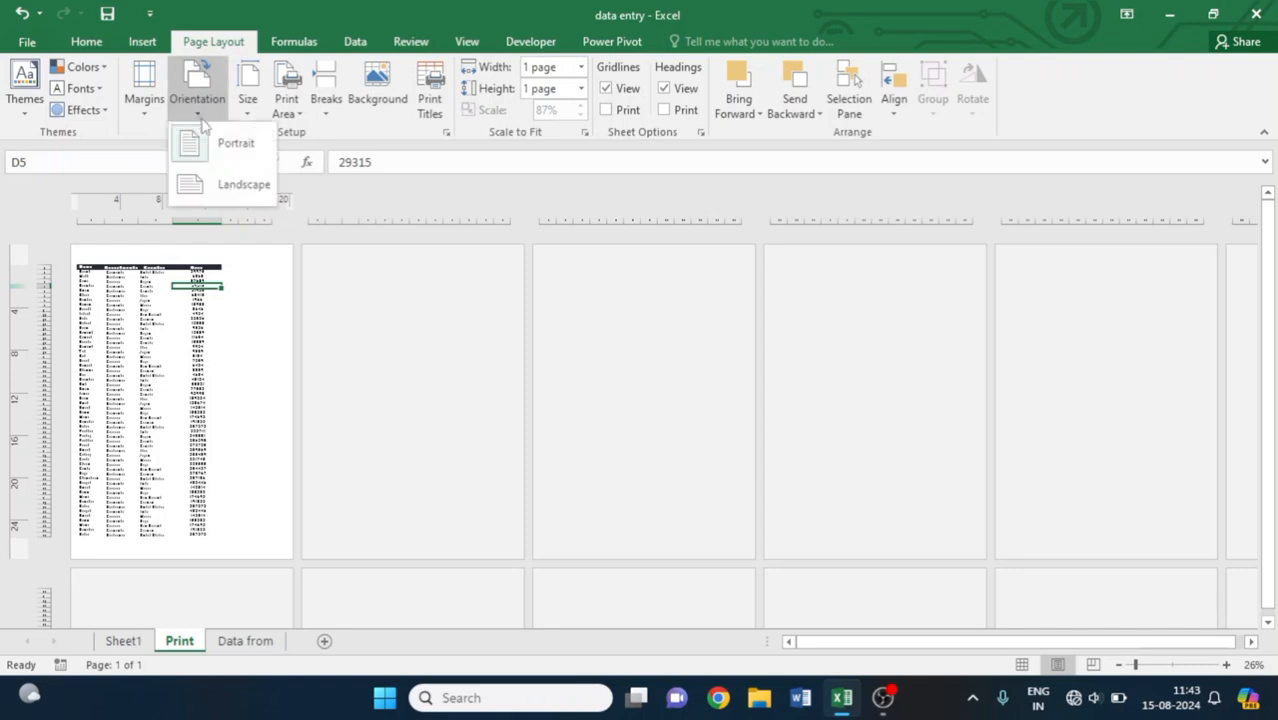
{"action": "left_click", "coordinate": [220, 186]}
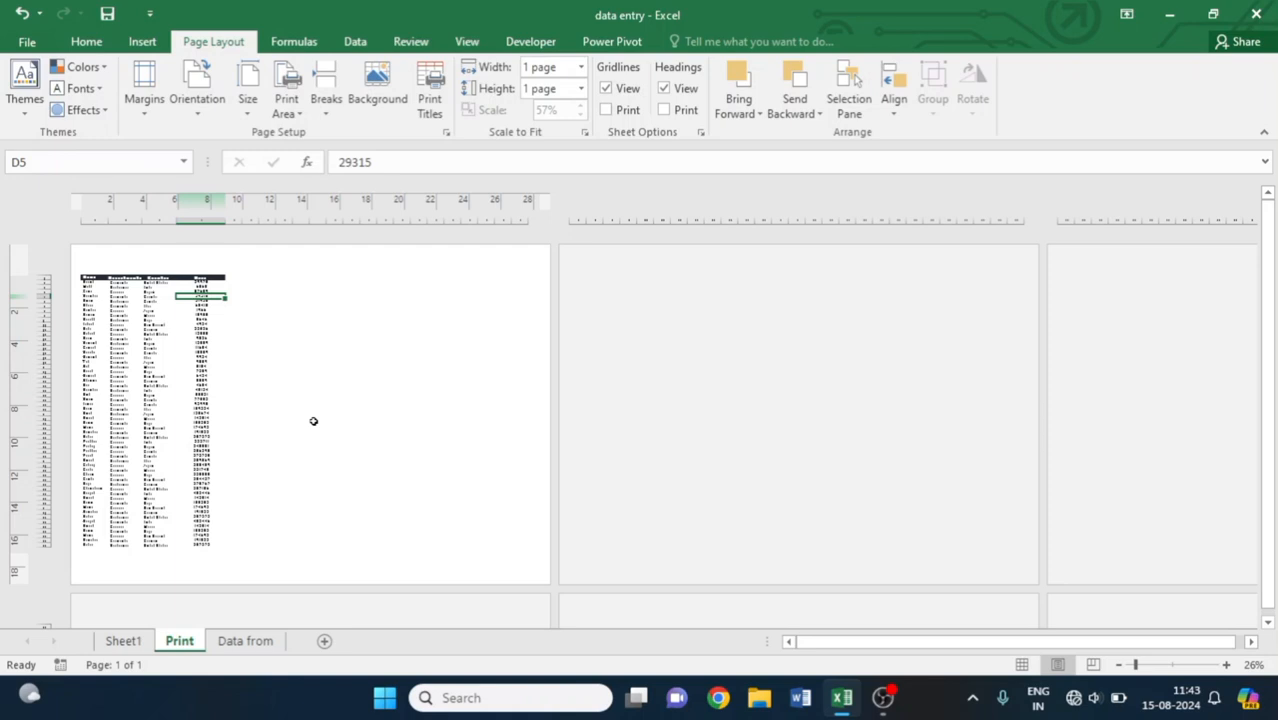
{"action": "left_click", "coordinate": [197, 100]}
{"action": "left_click", "coordinate": [203, 135]}
Step: Return the Print sheet to Normal view and check its page in the print preview
{"action": "left_click", "coordinate": [1021, 664]}
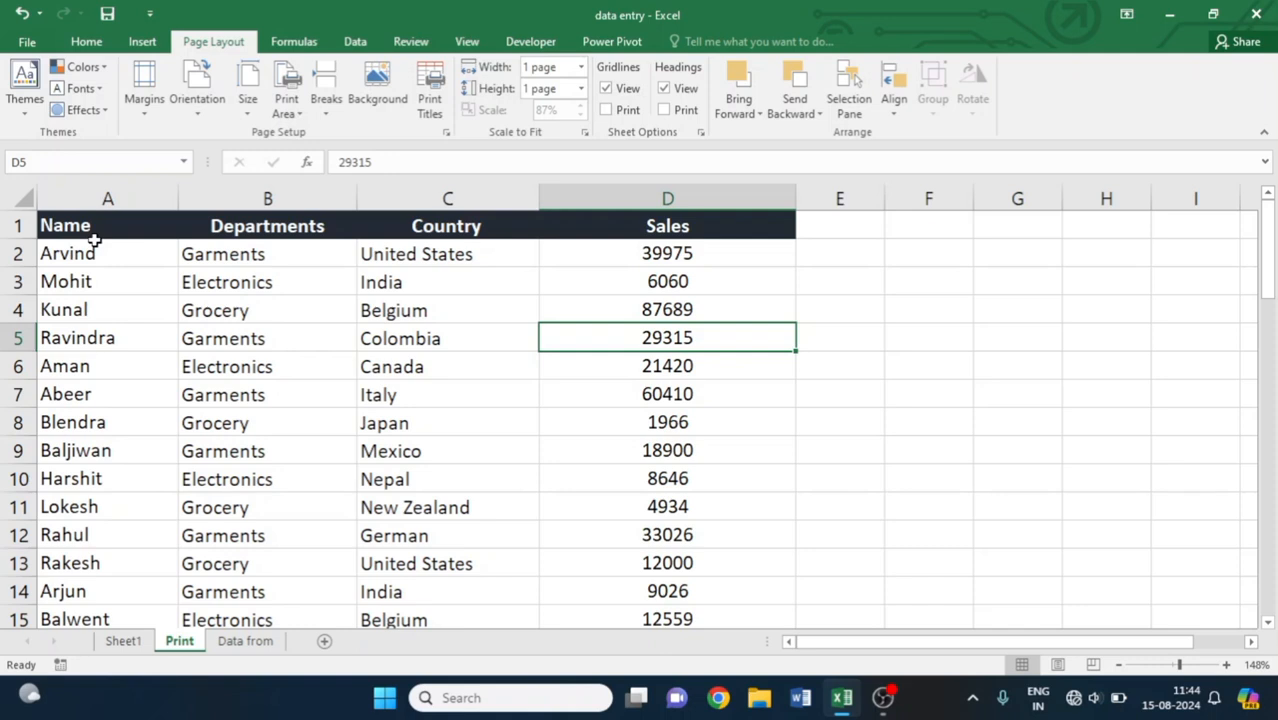
{"action": "key", "text": "ctrl+p"}
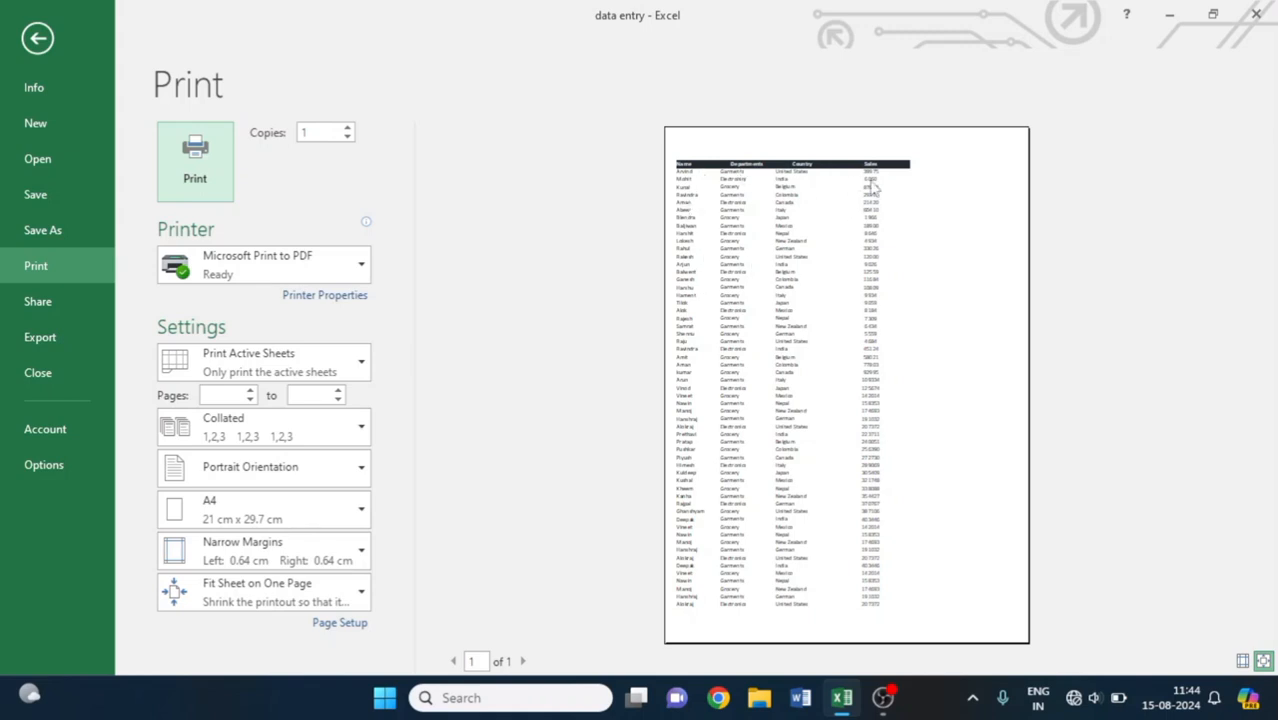
{"action": "left_click", "coordinate": [30, 44]}
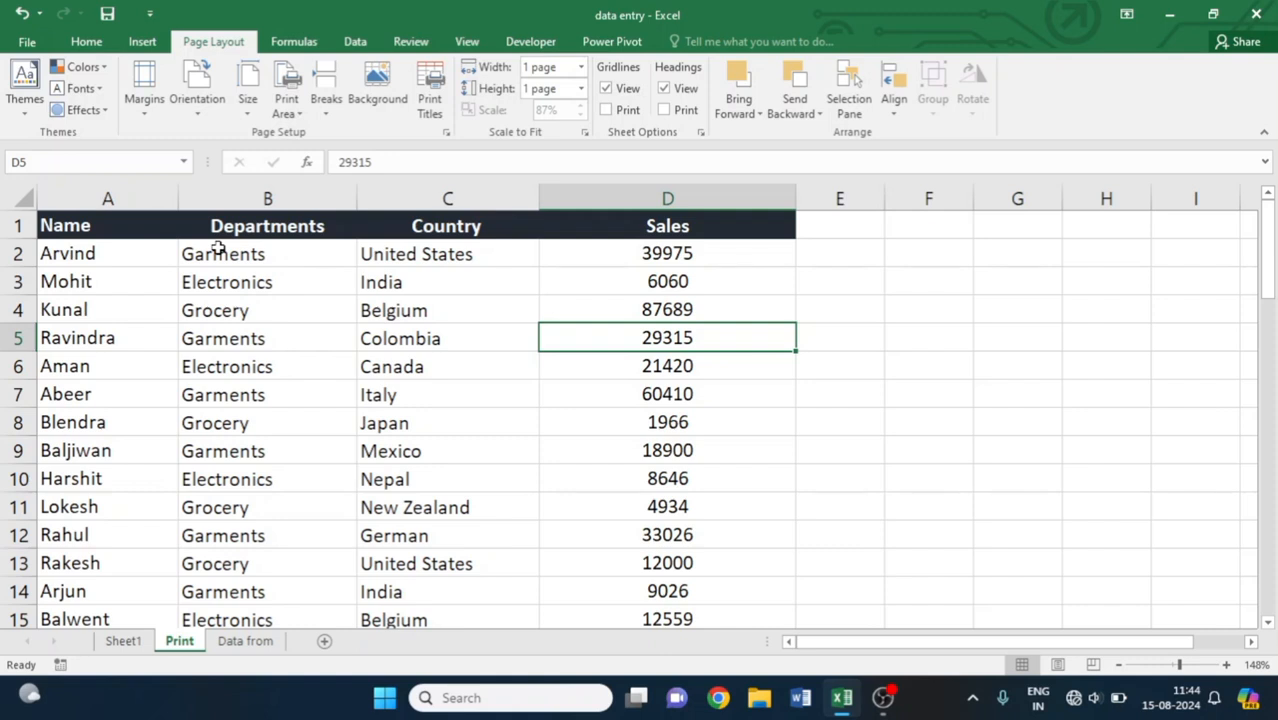
Step: Include gridlines and row and column headings in the Print sheet's printout, checking each in the print preview
{"action": "left_click", "coordinate": [606, 111]}
{"action": "key", "text": "ctrl+p"}
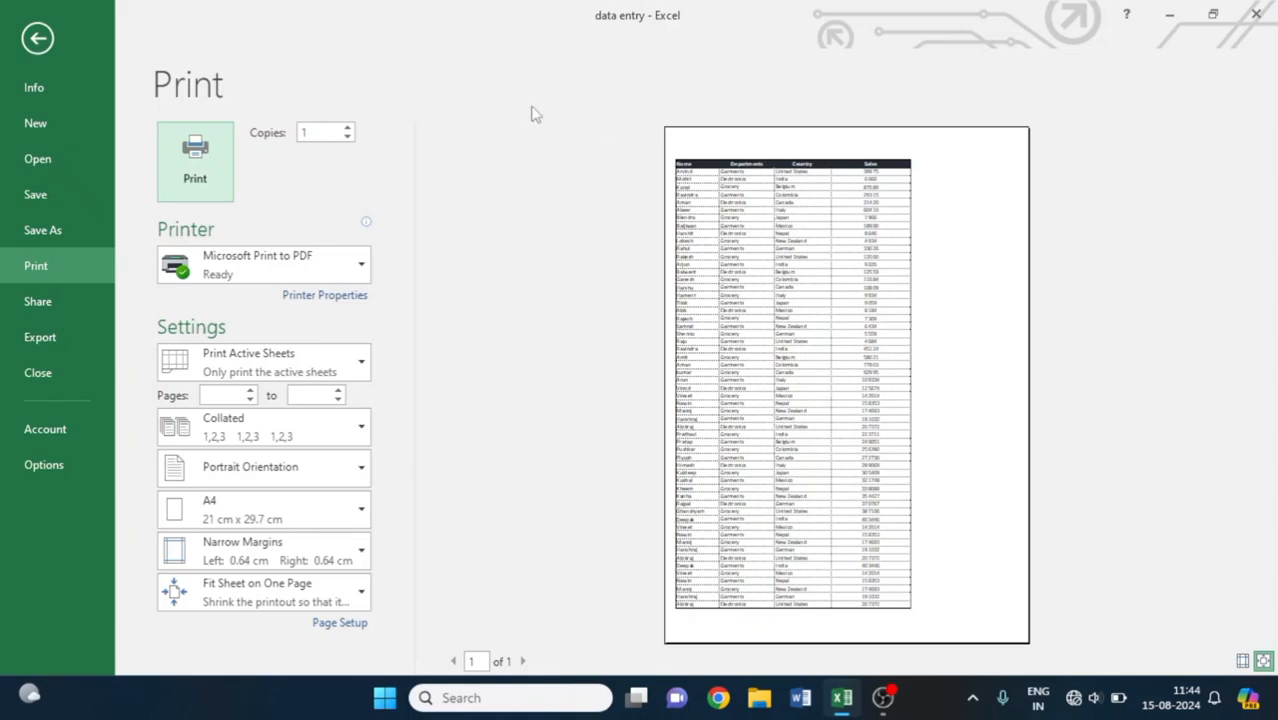
{"action": "left_click", "coordinate": [38, 38]}
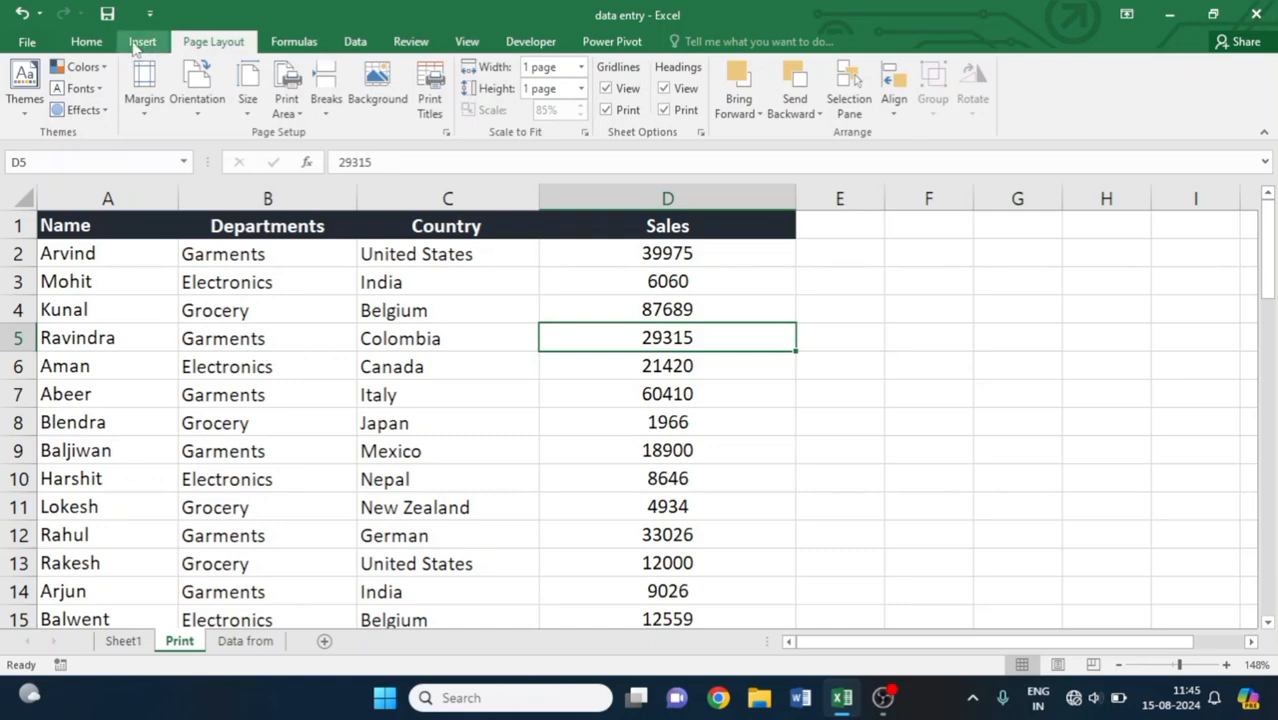
{"action": "left_click", "coordinate": [27, 41]}
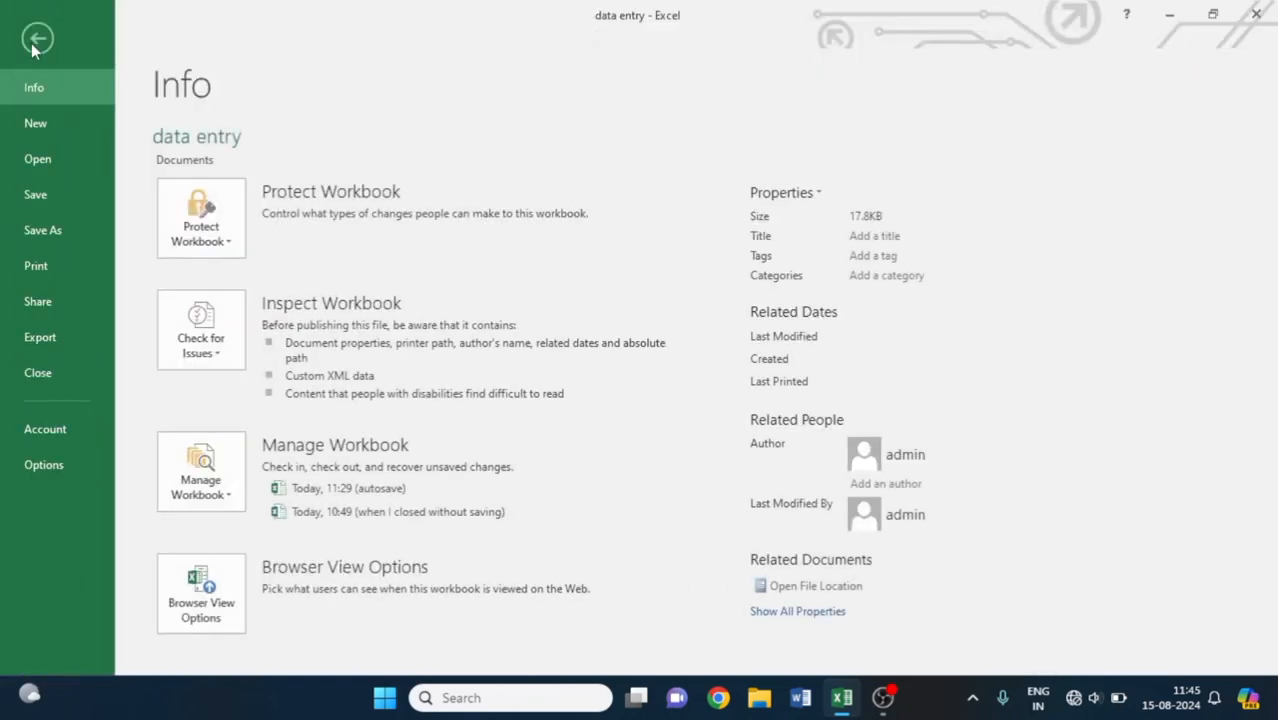
{"action": "left_click", "coordinate": [40, 265]}
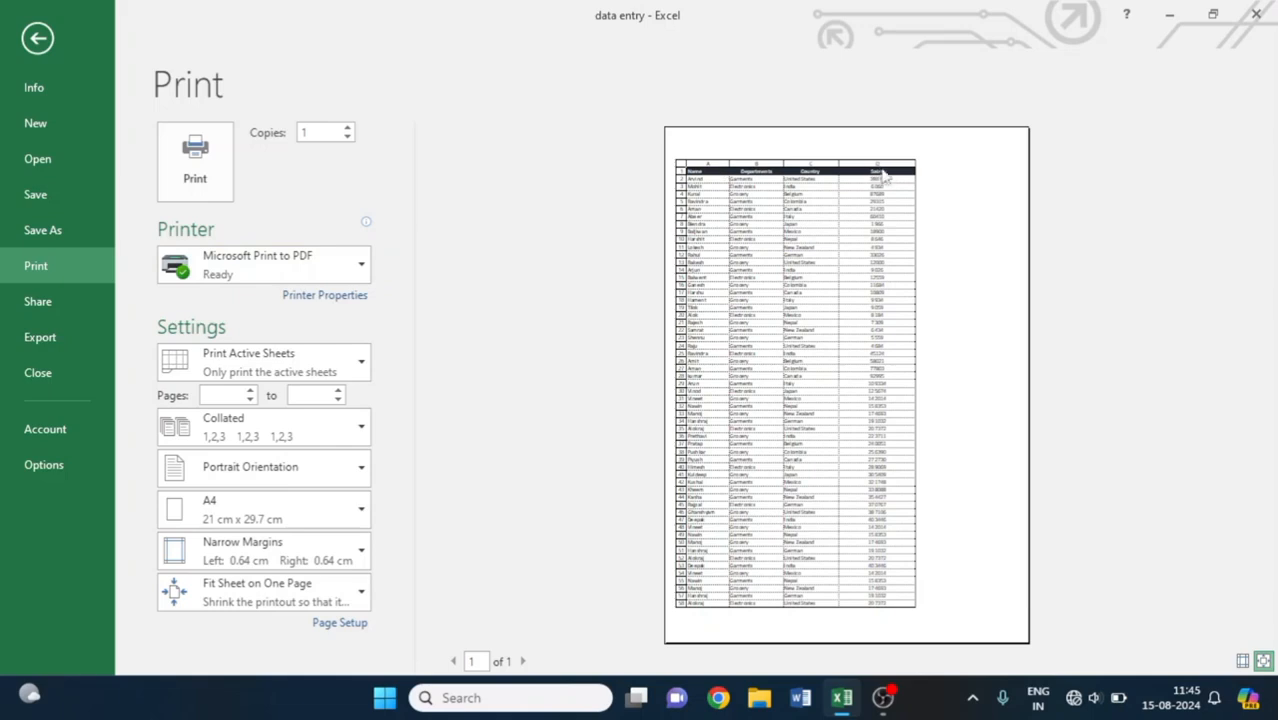
{"action": "left_click", "coordinate": [39, 38]}
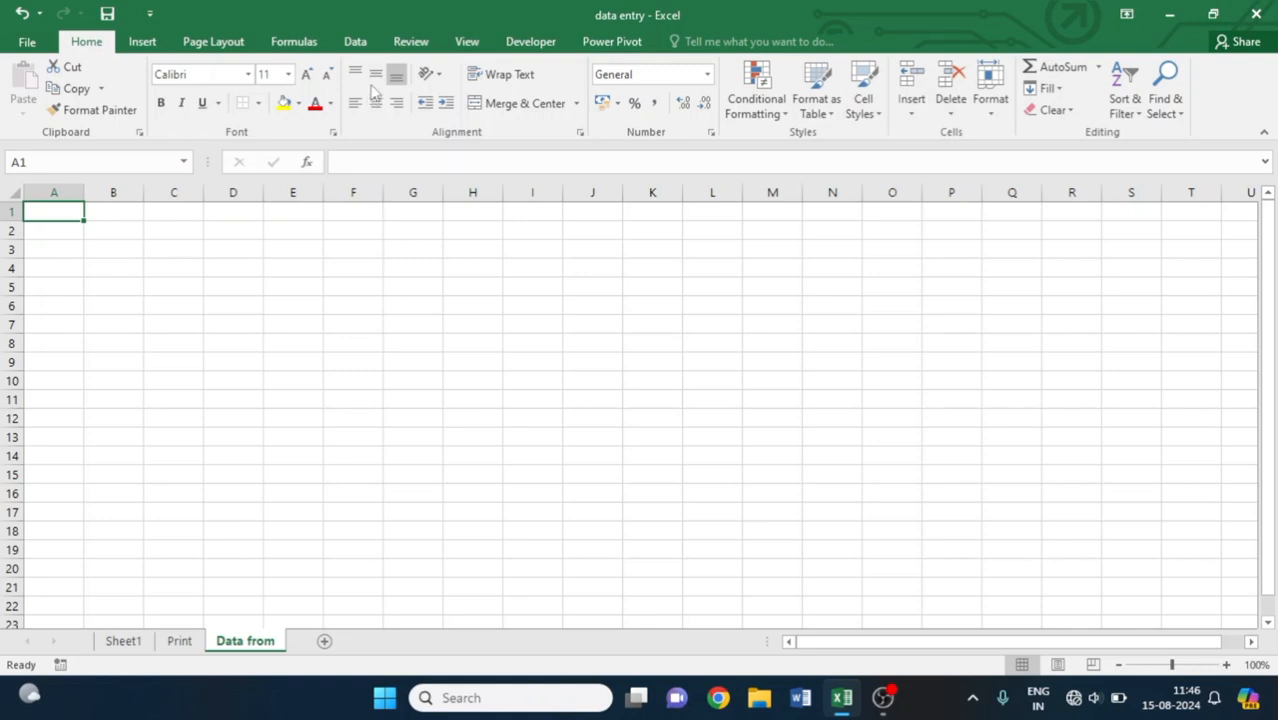
{"action": "left_click", "coordinate": [362, 45]}
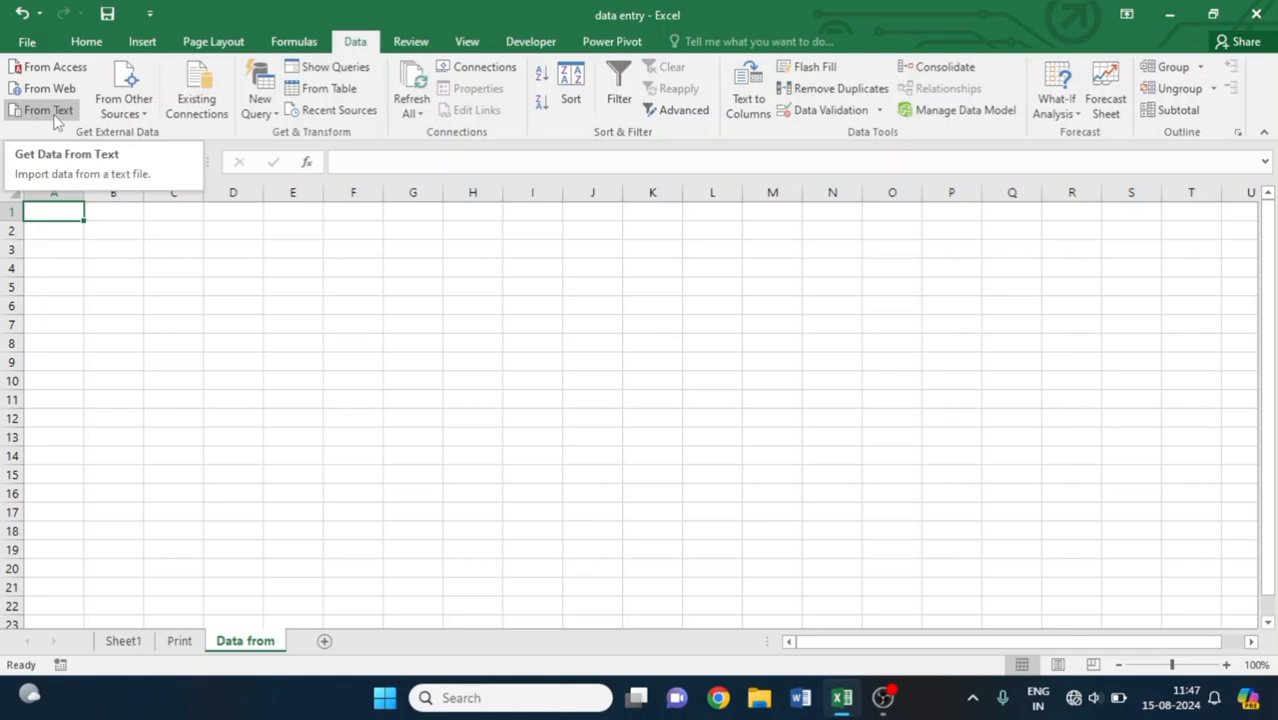
{"action": "left_click", "coordinate": [48, 110]}
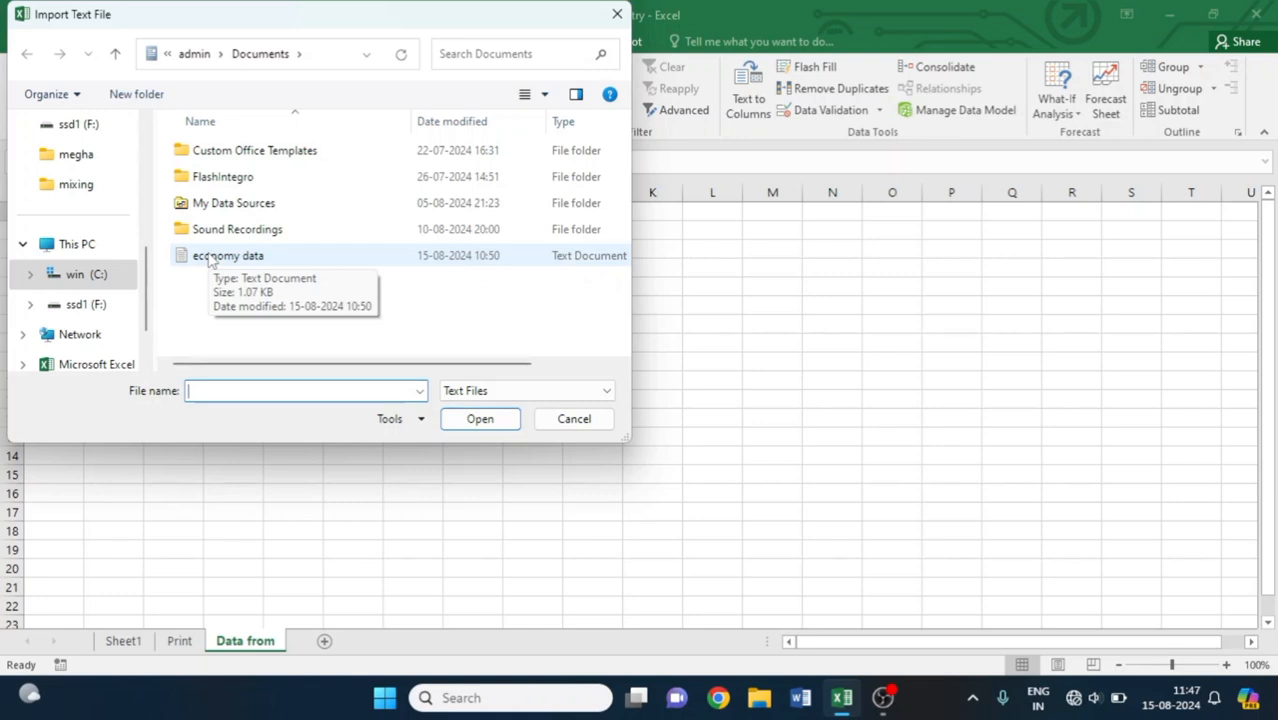
{"action": "left_click", "coordinate": [612, 12]}
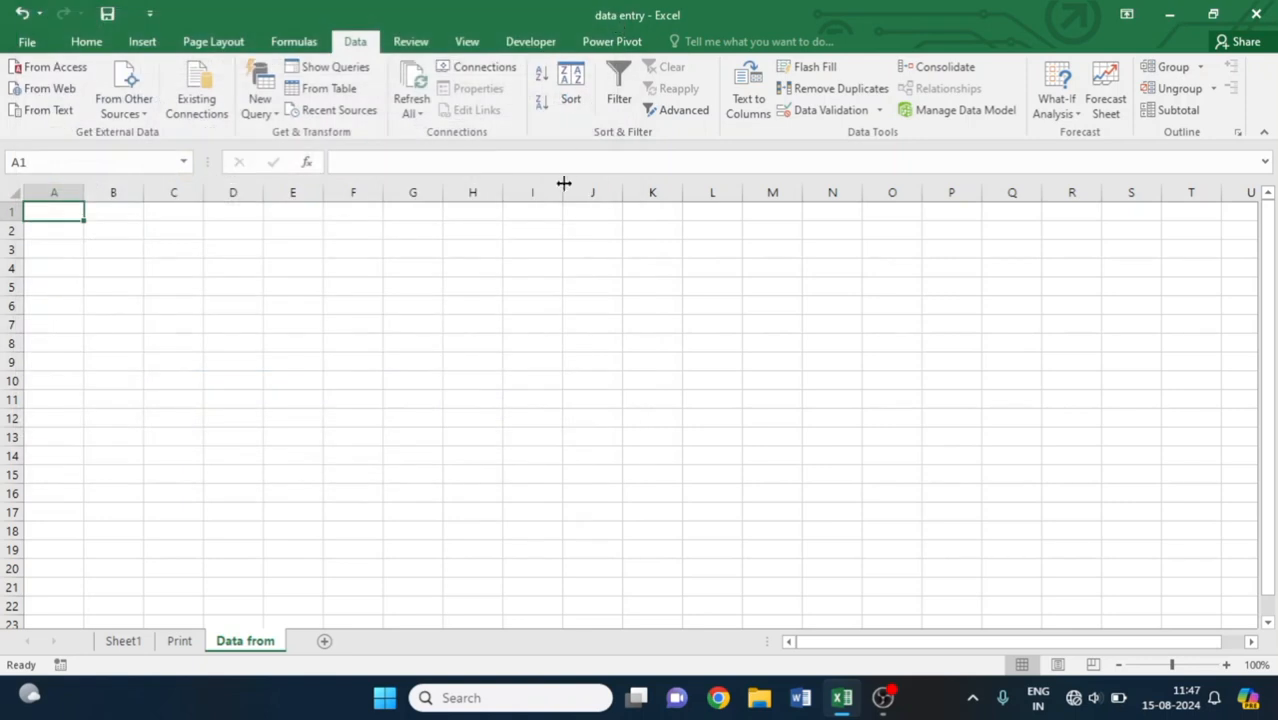
Step: Launch Notepad with the Windows Run command
{"action": "key", "text": "super+r"}
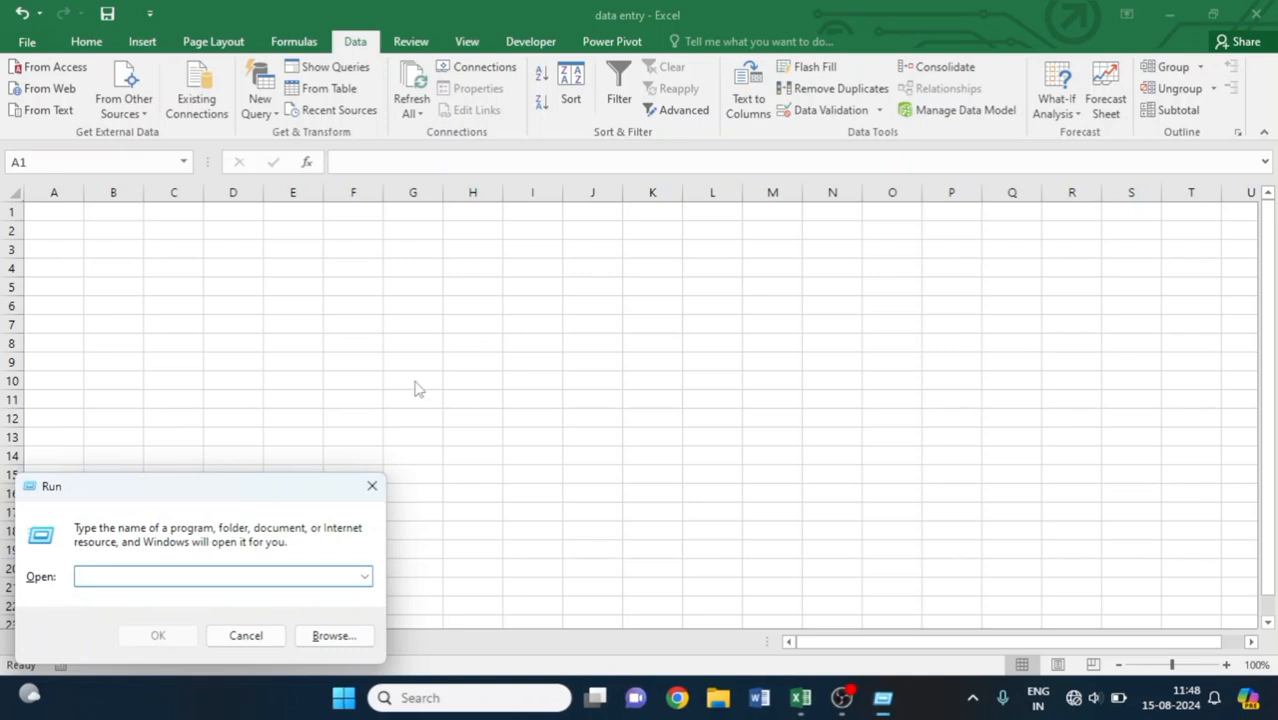
{"action": "left_click_drag", "start_coordinate": [282, 491], "coordinate": [509, 210]}
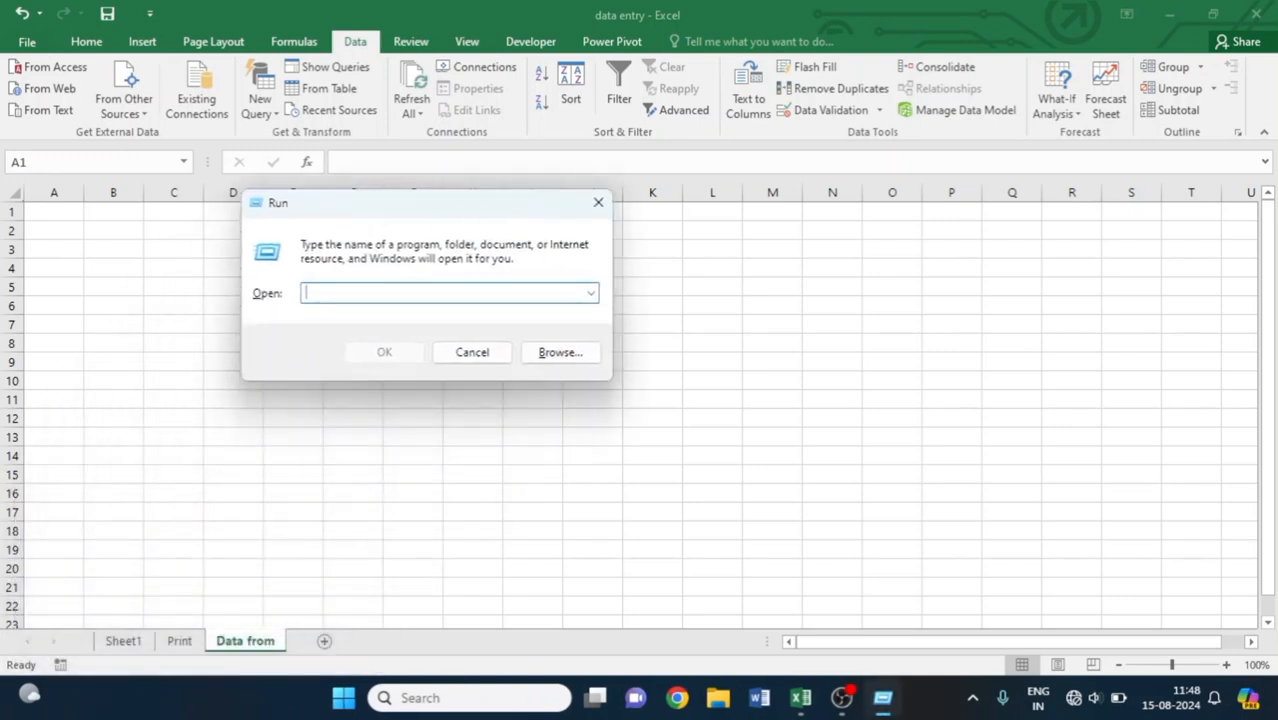
{"action": "type", "text": "notepad"}
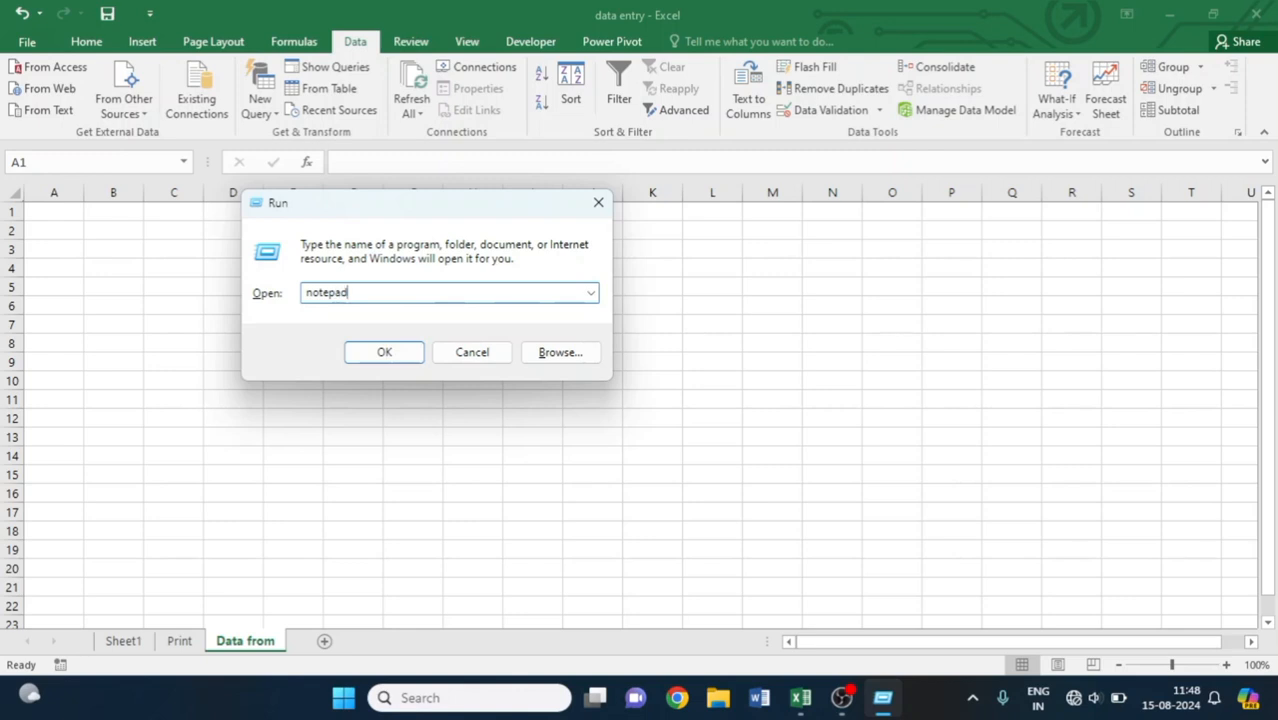
{"action": "left_click", "coordinate": [355, 356]}
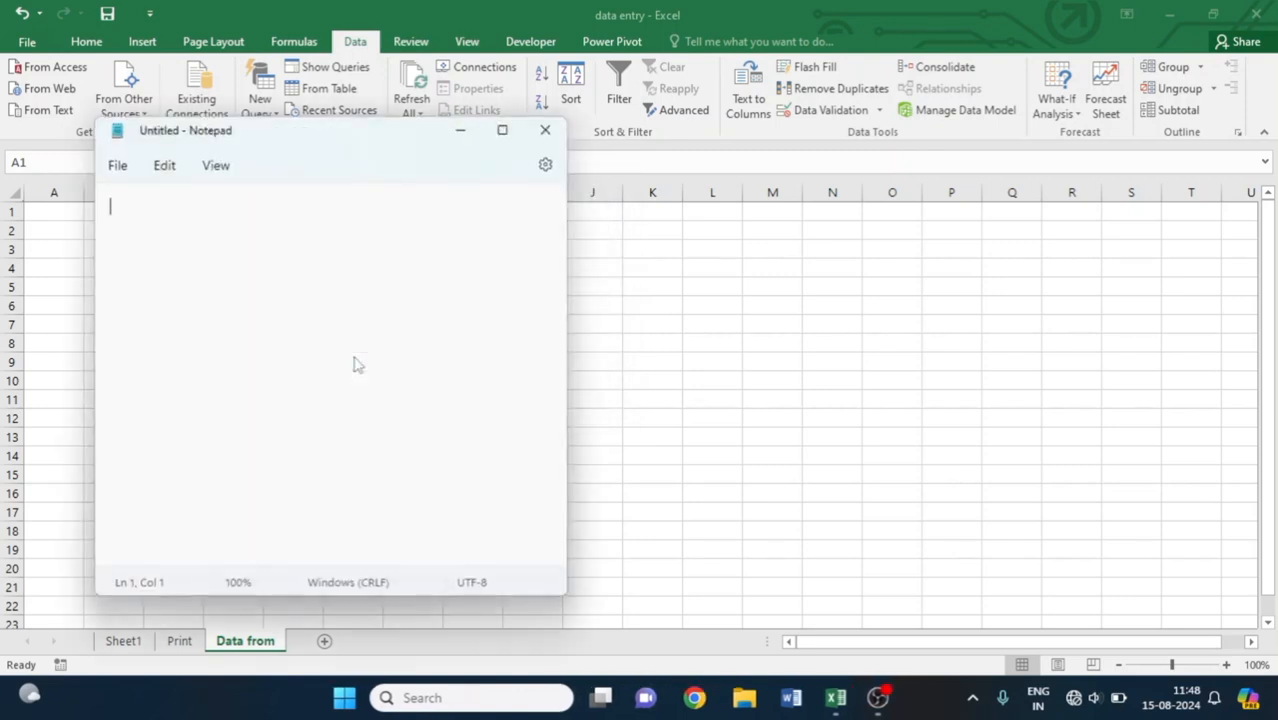
Step: Open the economy data text file from Documents in Notepad, review its contents in a maximized window, and return to Excel
{"action": "left_click", "coordinate": [117, 165]}
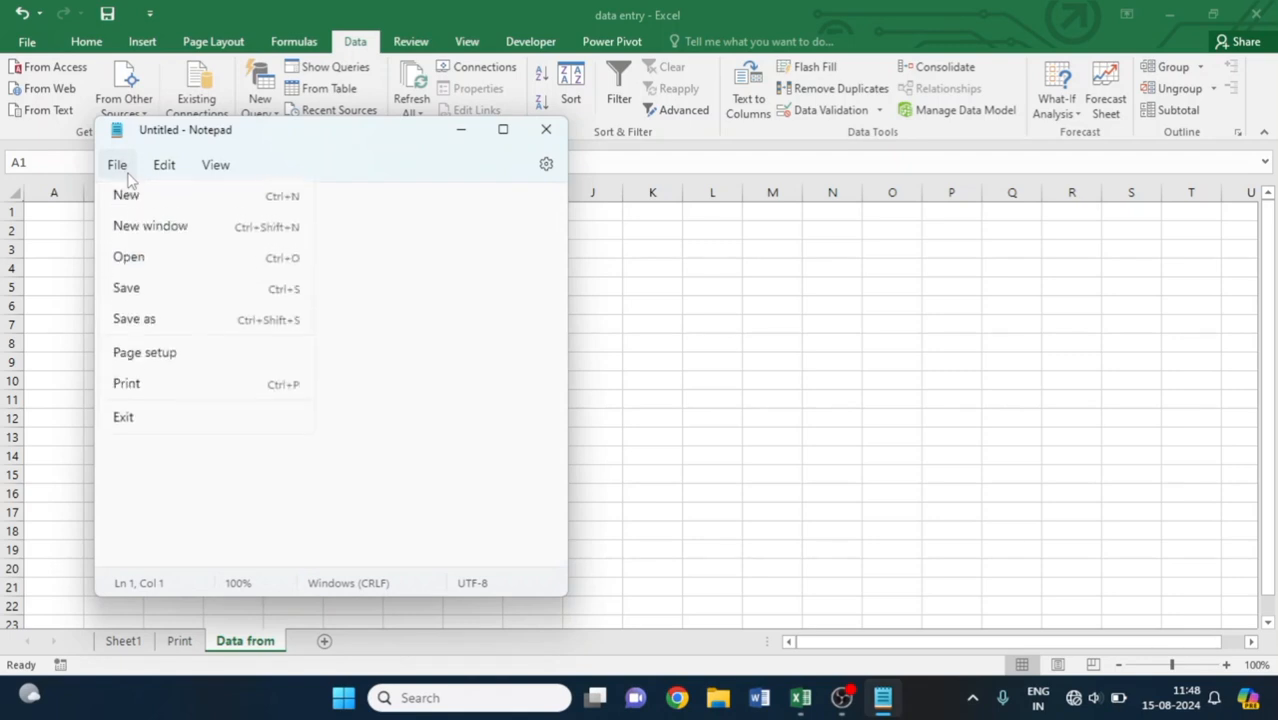
{"action": "left_click", "coordinate": [127, 264]}
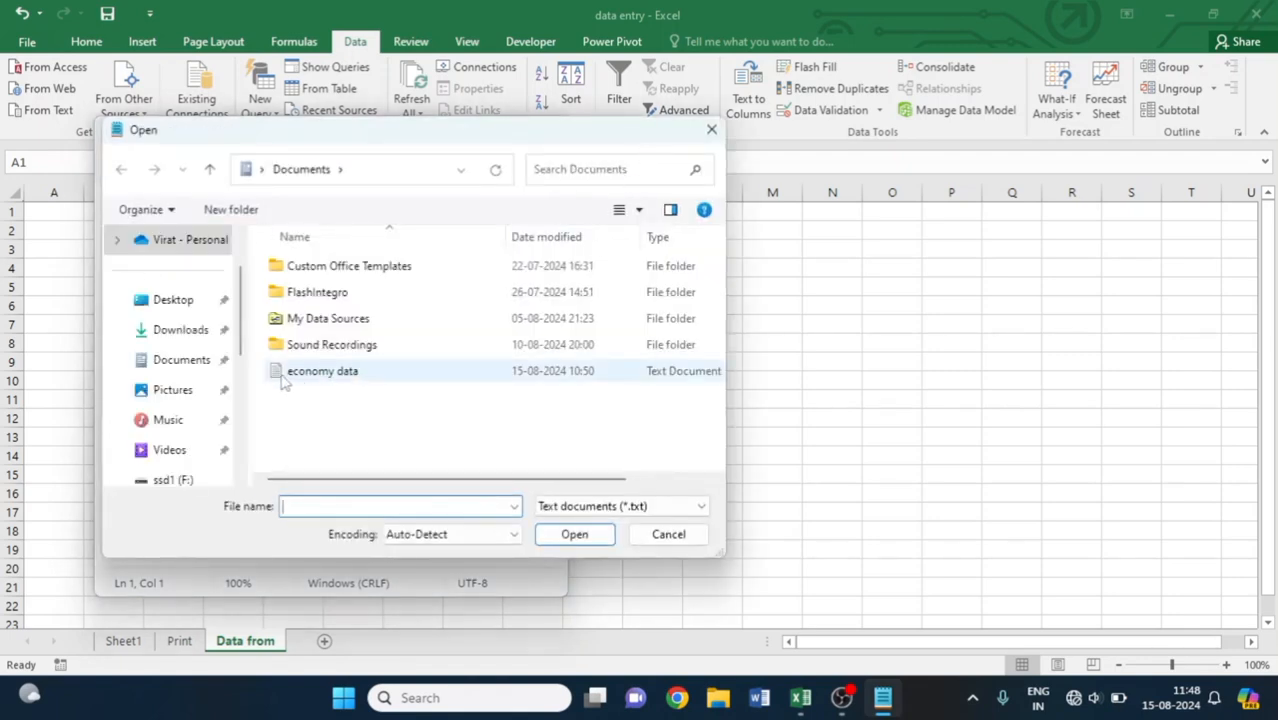
{"action": "left_click", "coordinate": [337, 378]}
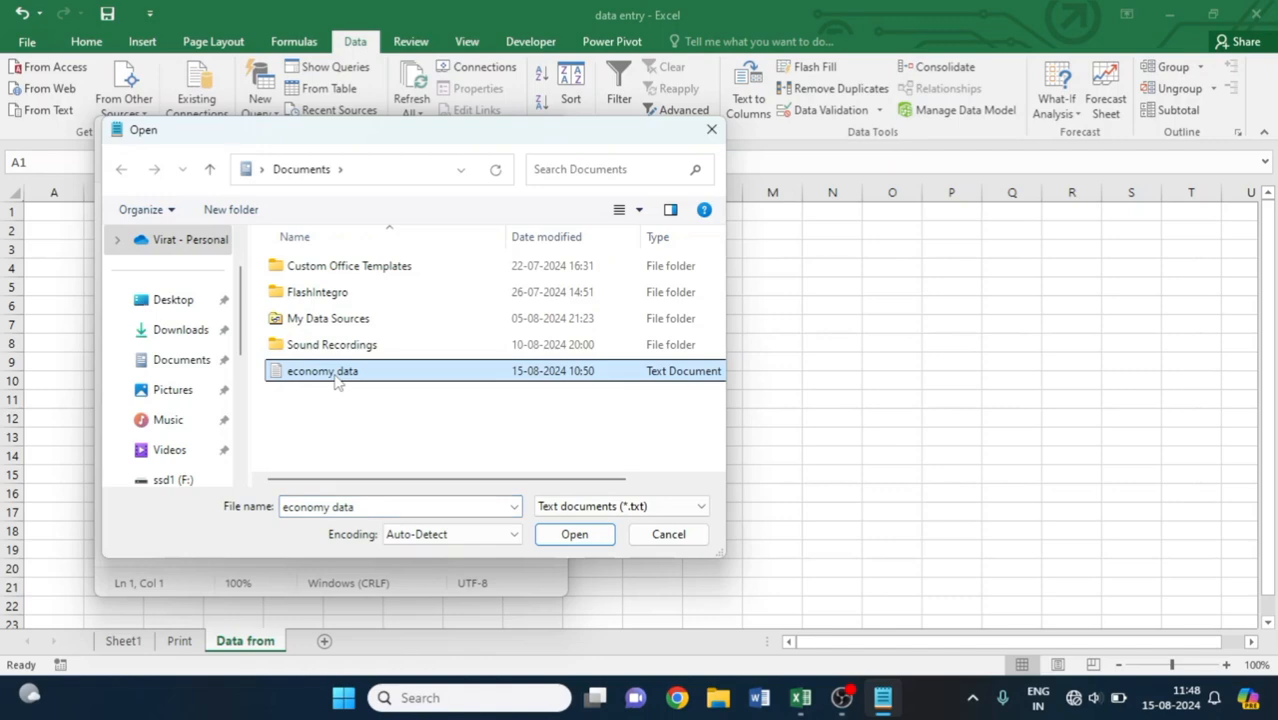
{"action": "left_click", "coordinate": [566, 534]}
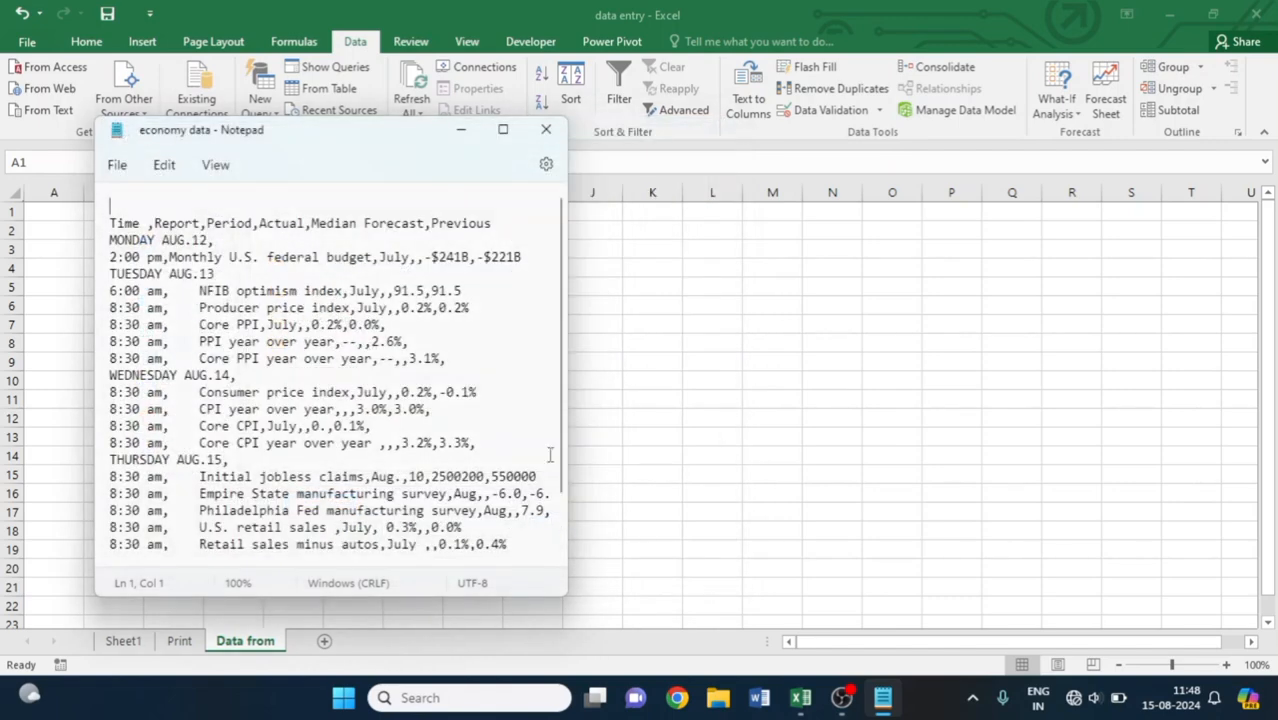
{"action": "left_click", "coordinate": [503, 129]}
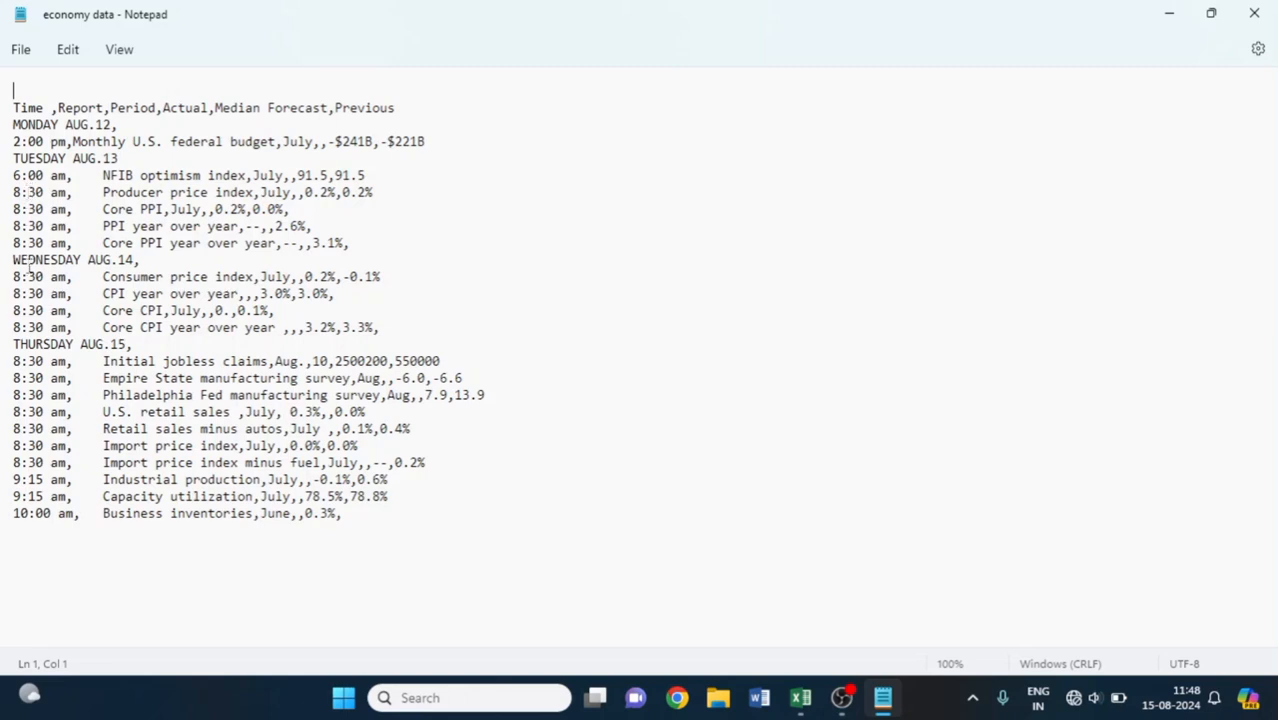
{"action": "left_click", "coordinate": [1170, 13]}
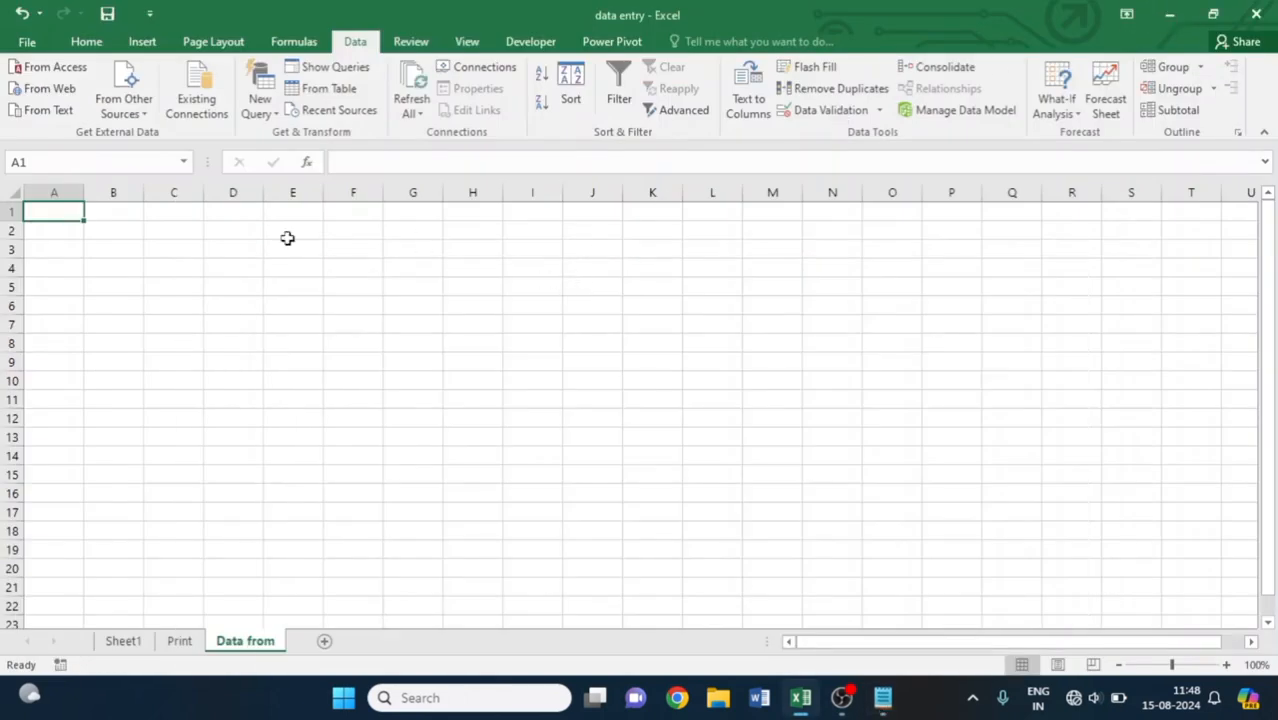
Step: Start a text import of the economy data file on the Data from sheet, treating it as delimited data
{"action": "left_click", "coordinate": [42, 110]}
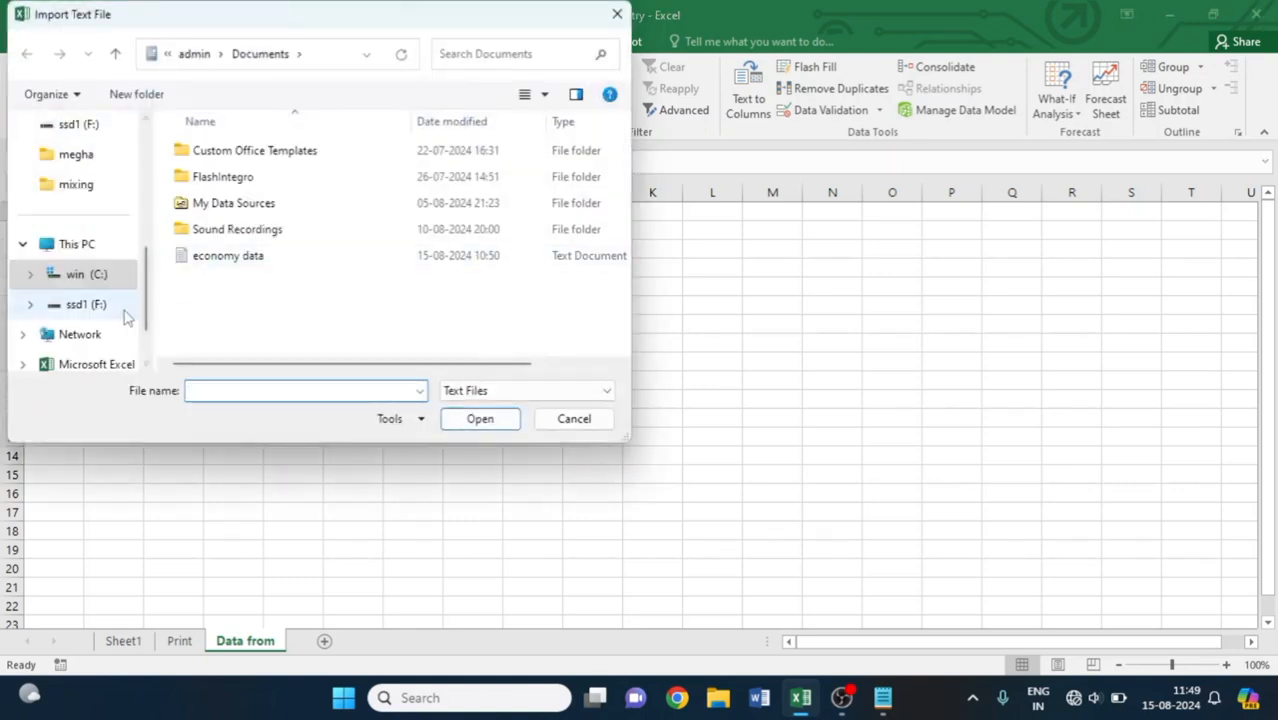
{"action": "left_click", "coordinate": [210, 264]}
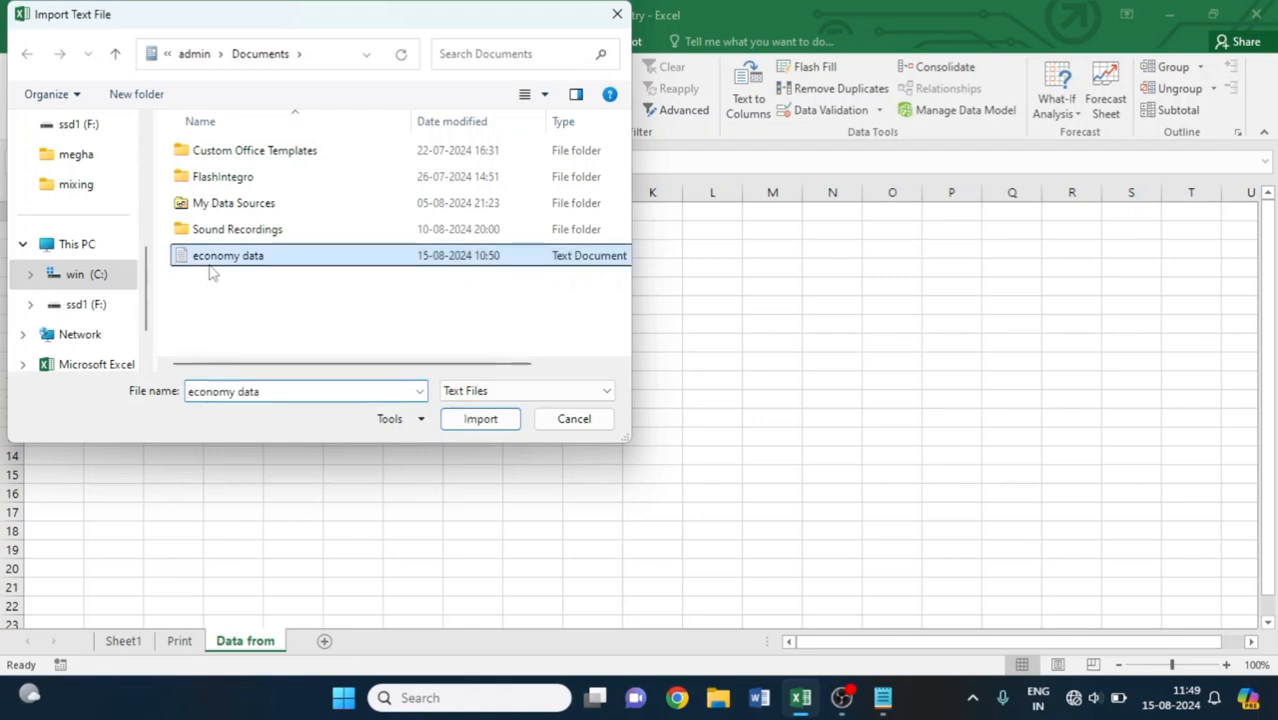
{"action": "left_click", "coordinate": [472, 418]}
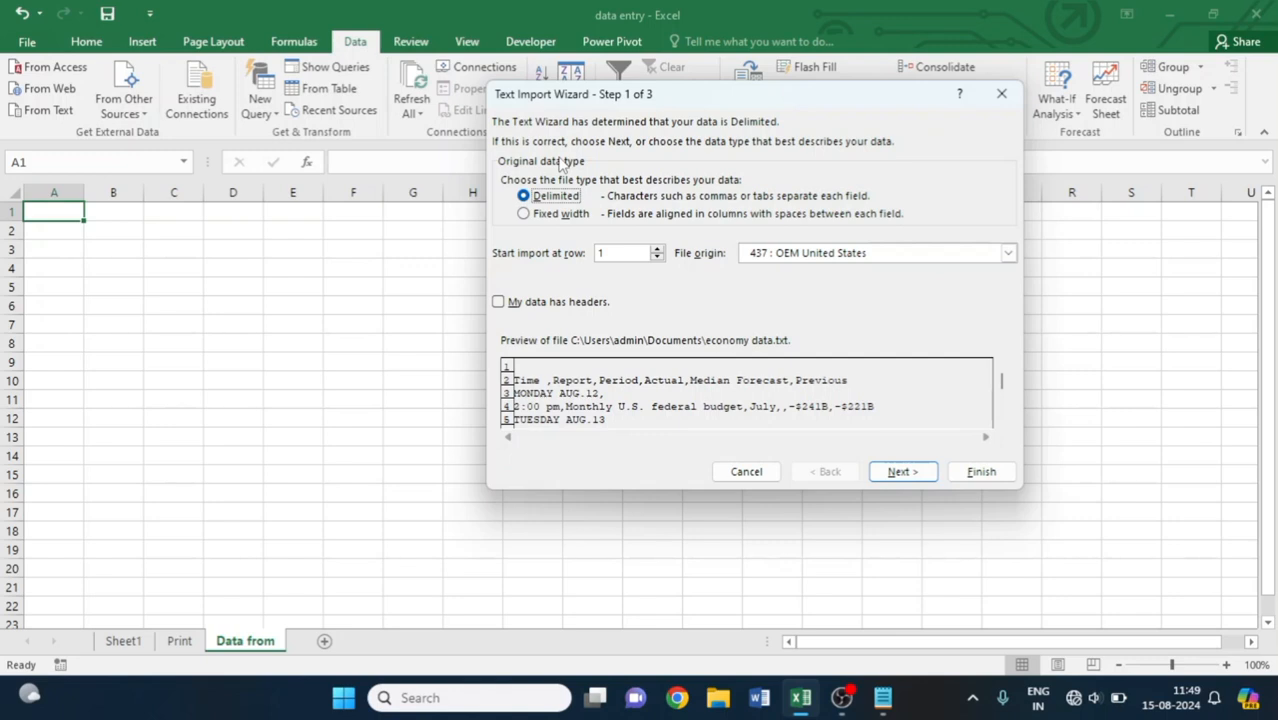
{"action": "left_click", "coordinate": [901, 477]}
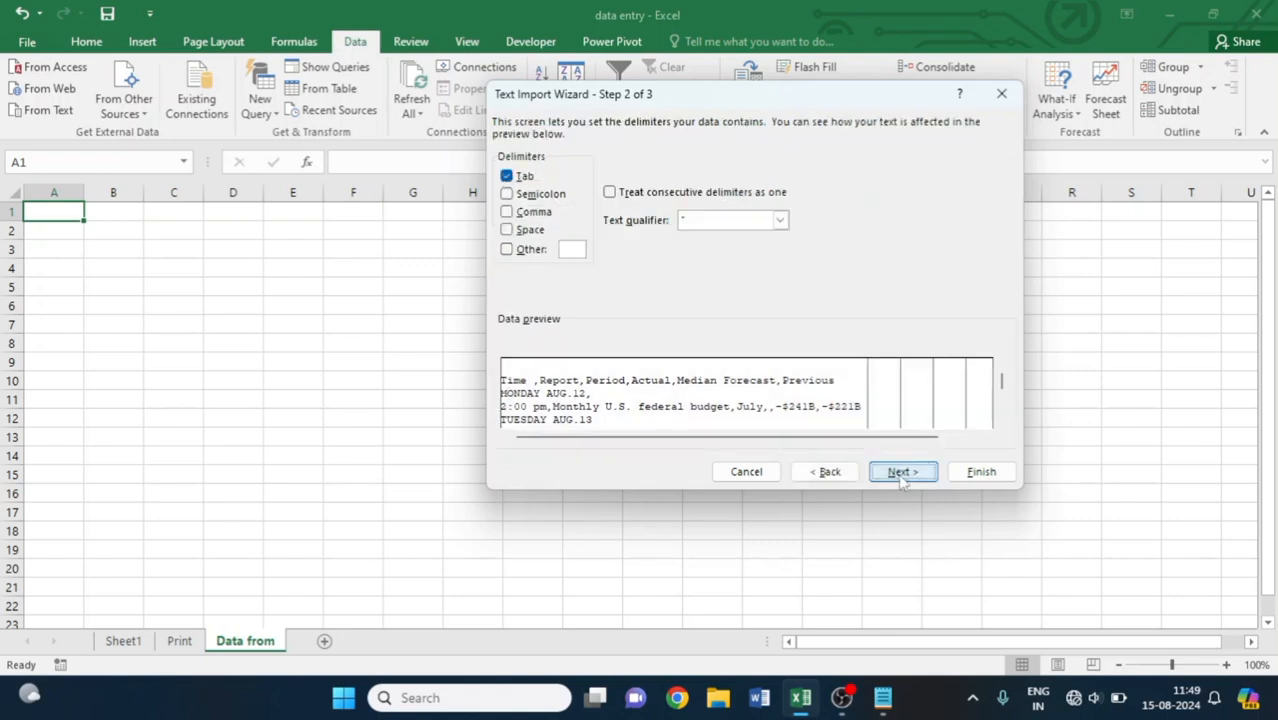
Step: Make comma the only delimiter for the import instead of tab, and compare it with the source text in Notepad
{"action": "left_click", "coordinate": [506, 177]}
{"action": "left_click", "coordinate": [506, 212]}
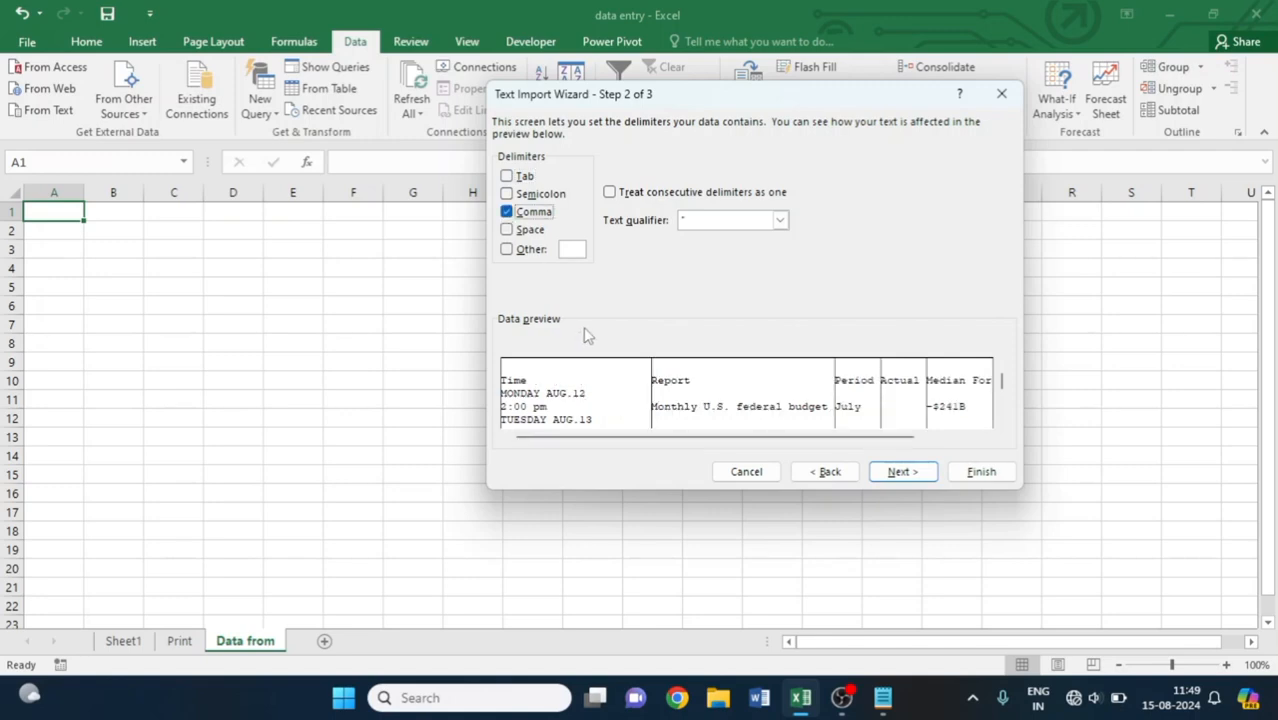
{"action": "left_click", "coordinate": [882, 697]}
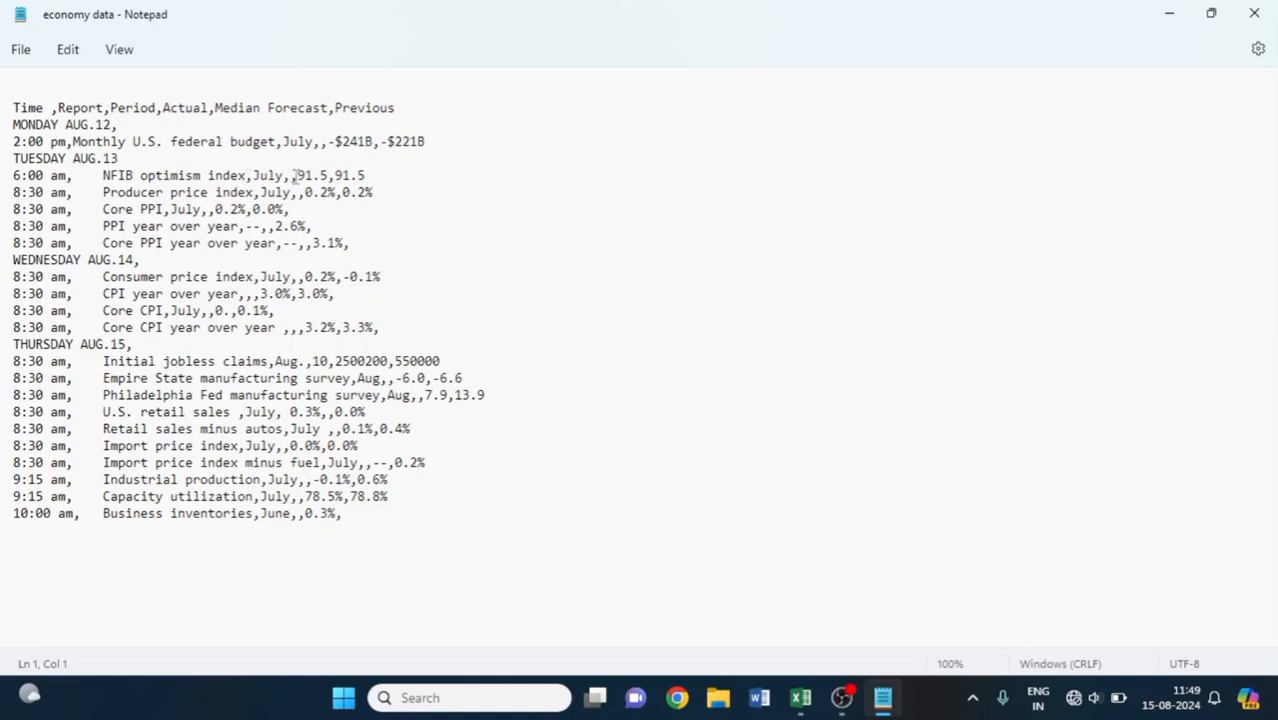
{"action": "left_click", "coordinate": [1169, 14]}
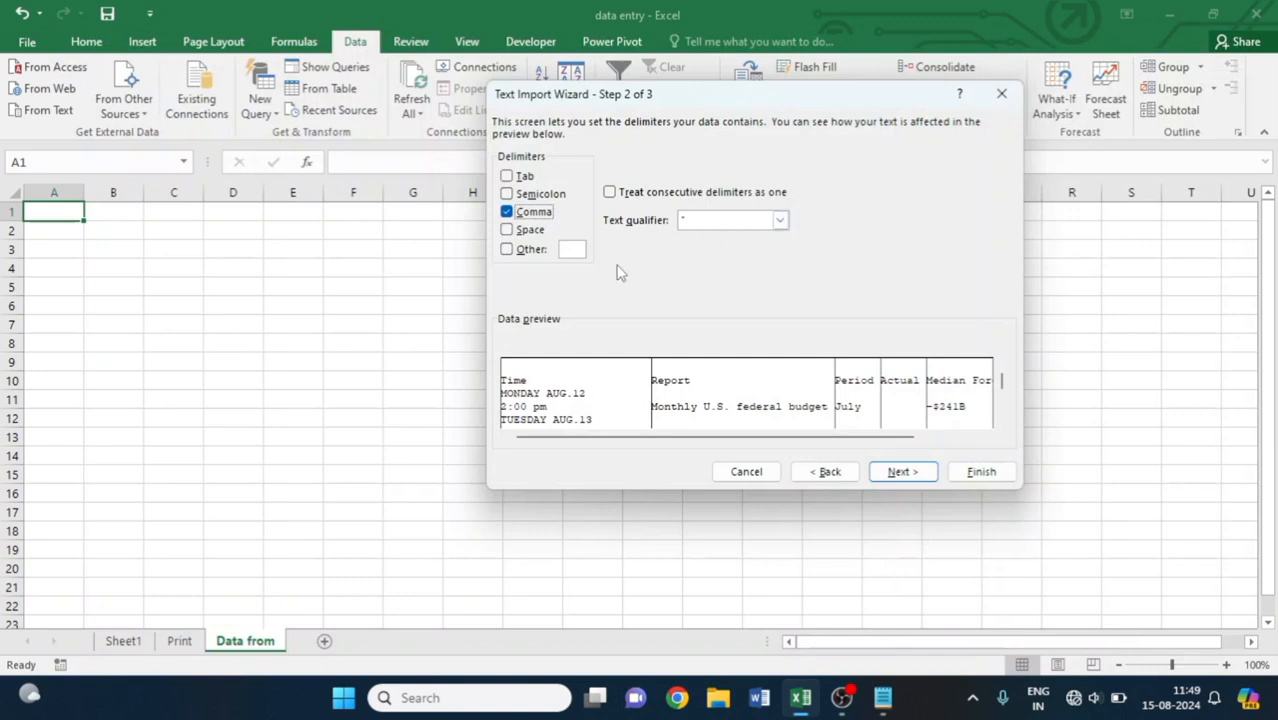
Step: Finish the import with General column format, placing the data in the existing worksheet at cell A1
{"action": "left_click", "coordinate": [900, 476]}
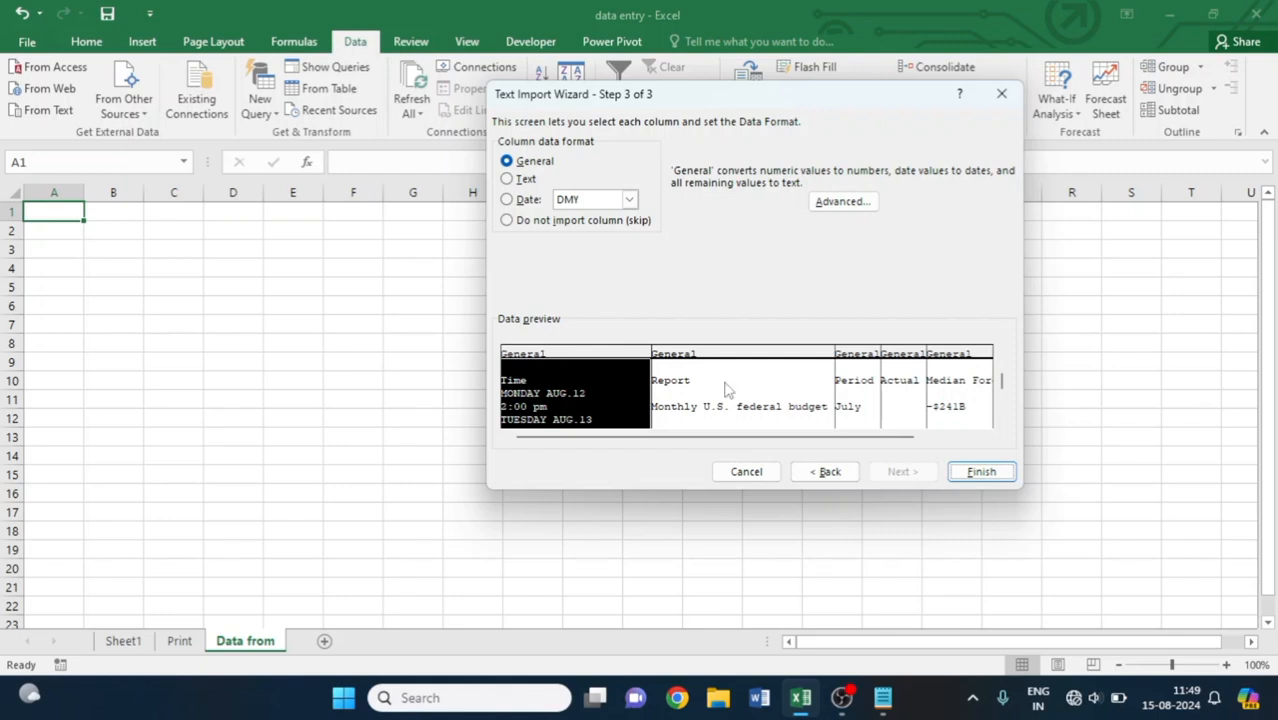
{"action": "left_click", "coordinate": [967, 474]}
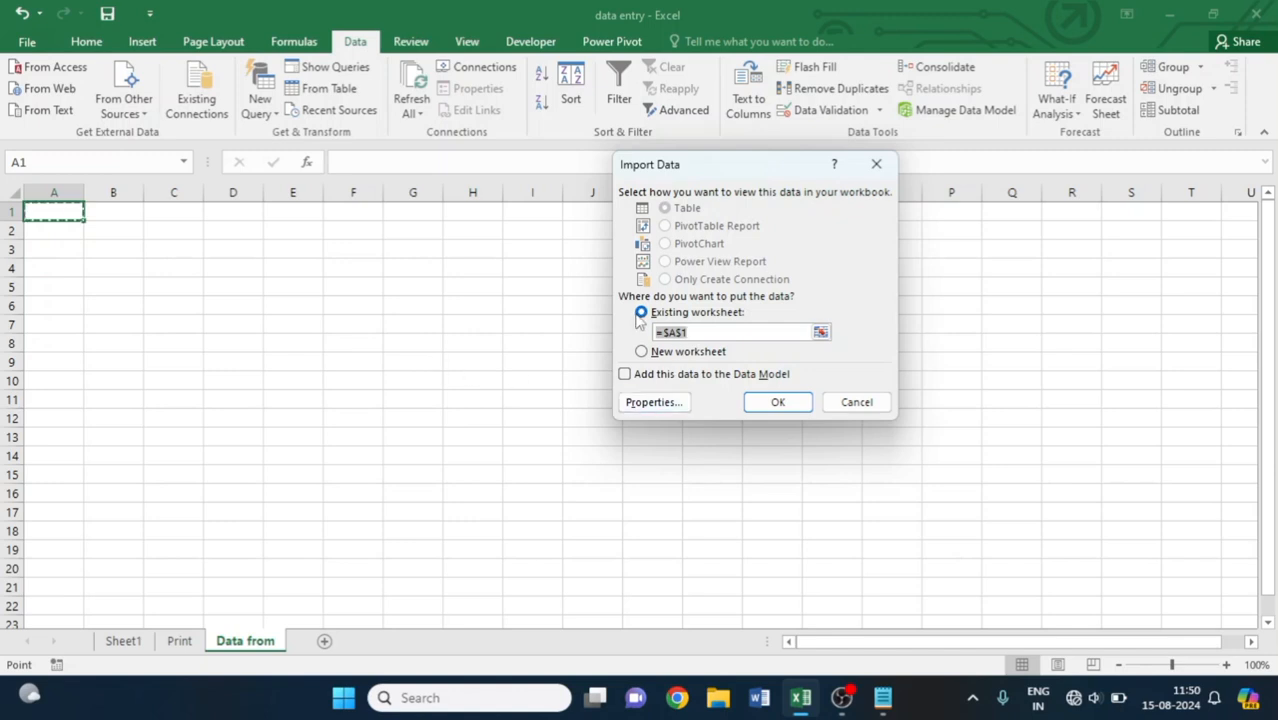
{"action": "left_click", "coordinate": [776, 403]}
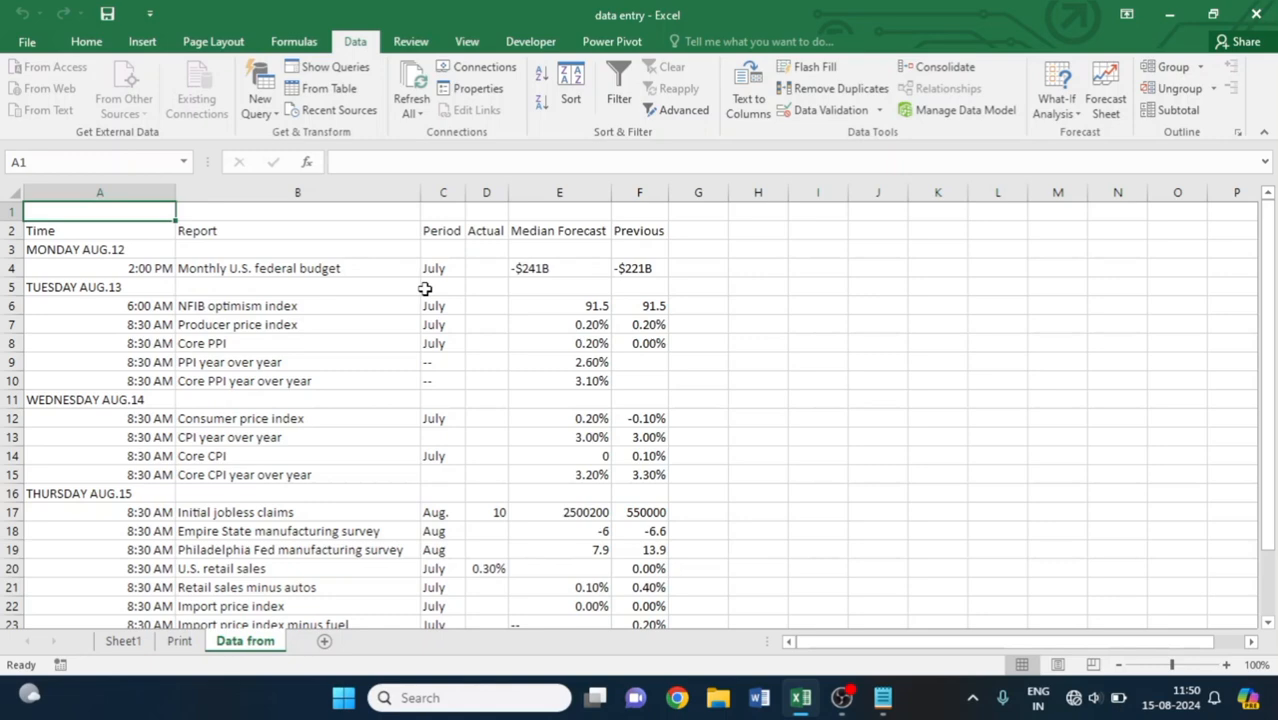
Step: Review the imported economy data and inspect the Initial jobless claims values in cells E17 and F17
{"action": "scroll", "coordinate": [372, 297], "scroll_direction": "down", "scroll_amount": 2}
{"action": "scroll", "coordinate": [367, 298], "scroll_direction": "up", "scroll_amount": 2}
{"action": "scroll", "coordinate": [310, 338], "scroll_direction": "down", "scroll_amount": 2}
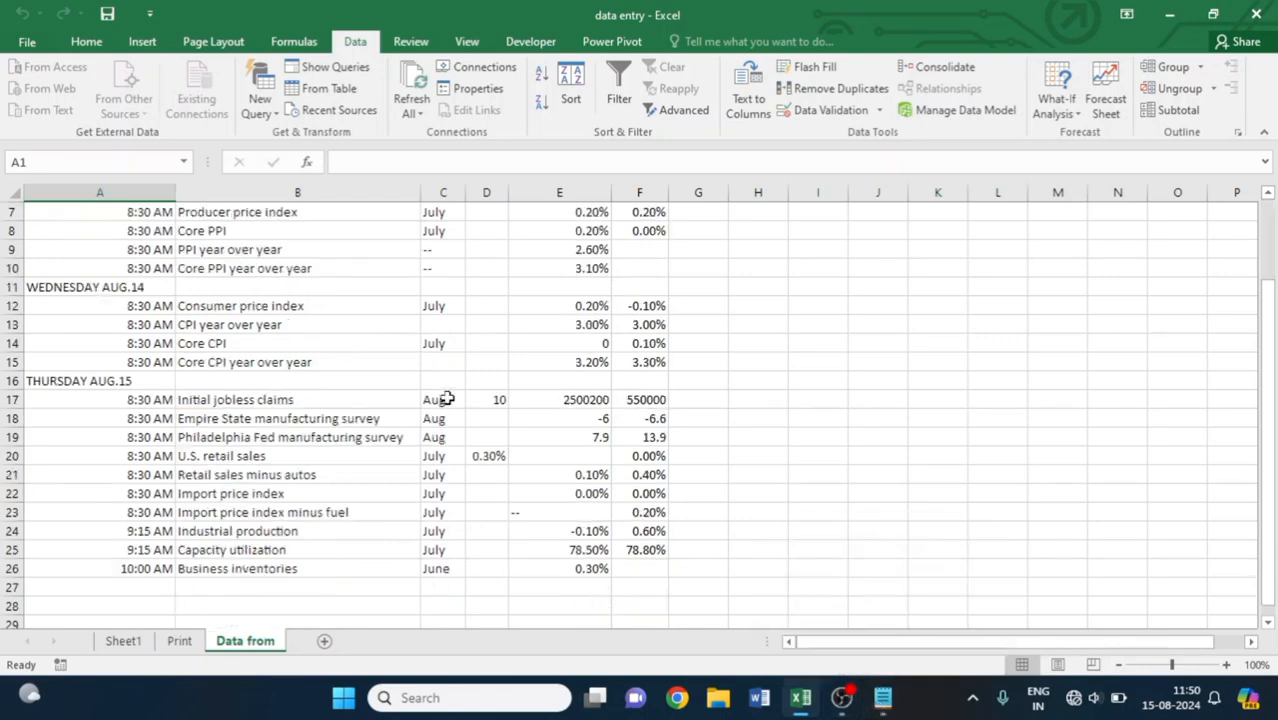
{"action": "left_click", "coordinate": [583, 400]}
{"action": "left_click", "coordinate": [634, 400]}
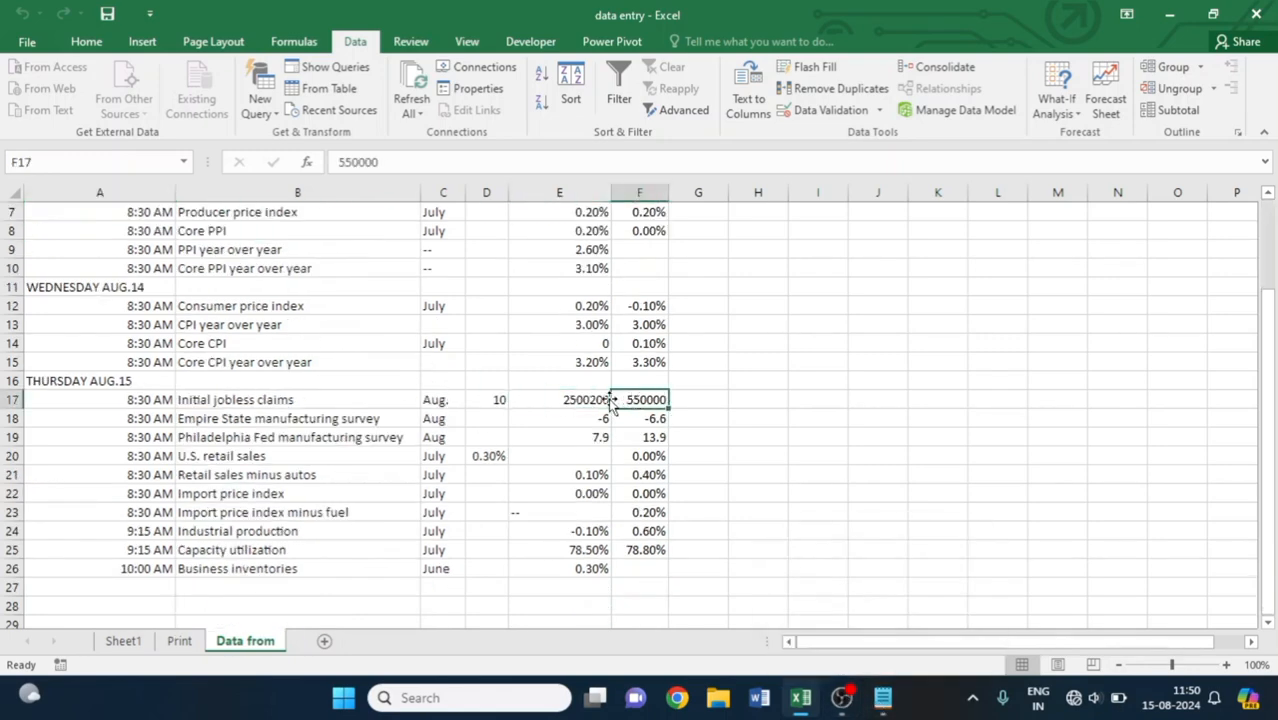
Step: In the economy data file in Notepad, change the last two Initial jobless claims values to 8500 and 5600, and save it
{"action": "left_click", "coordinate": [884, 703]}
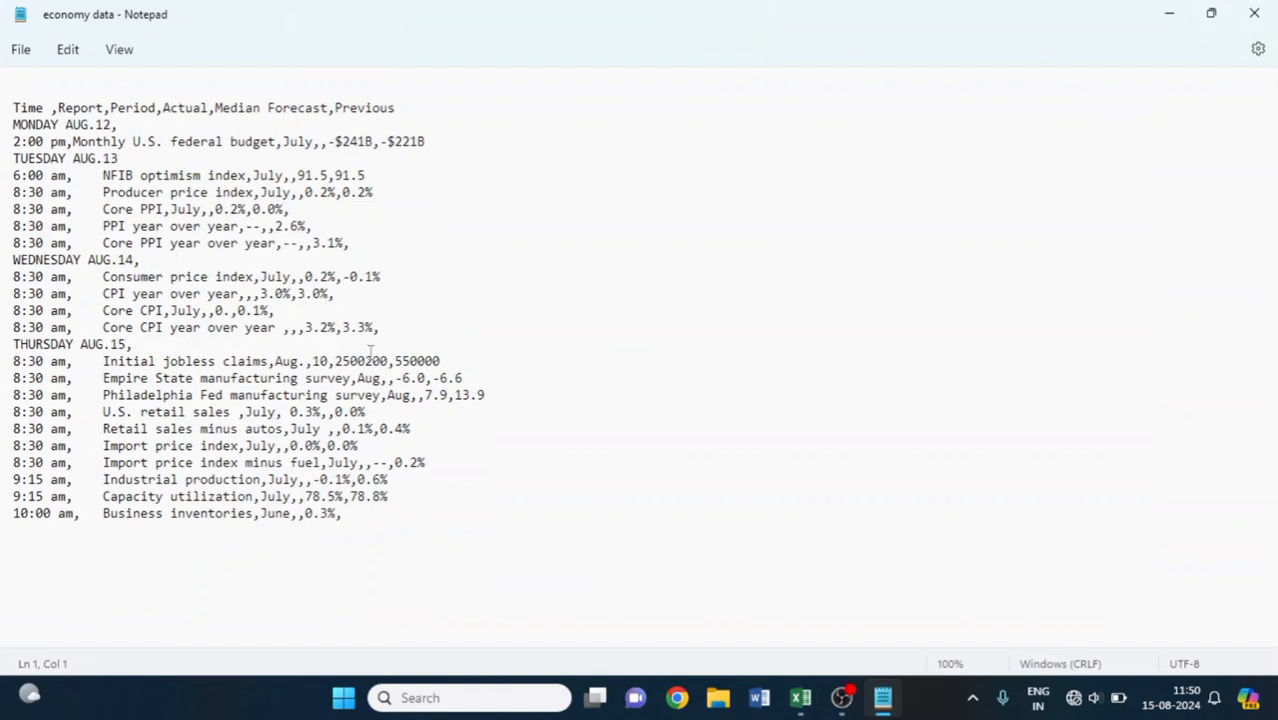
{"action": "left_click_drag", "start_coordinate": [335, 361], "coordinate": [392, 361]}
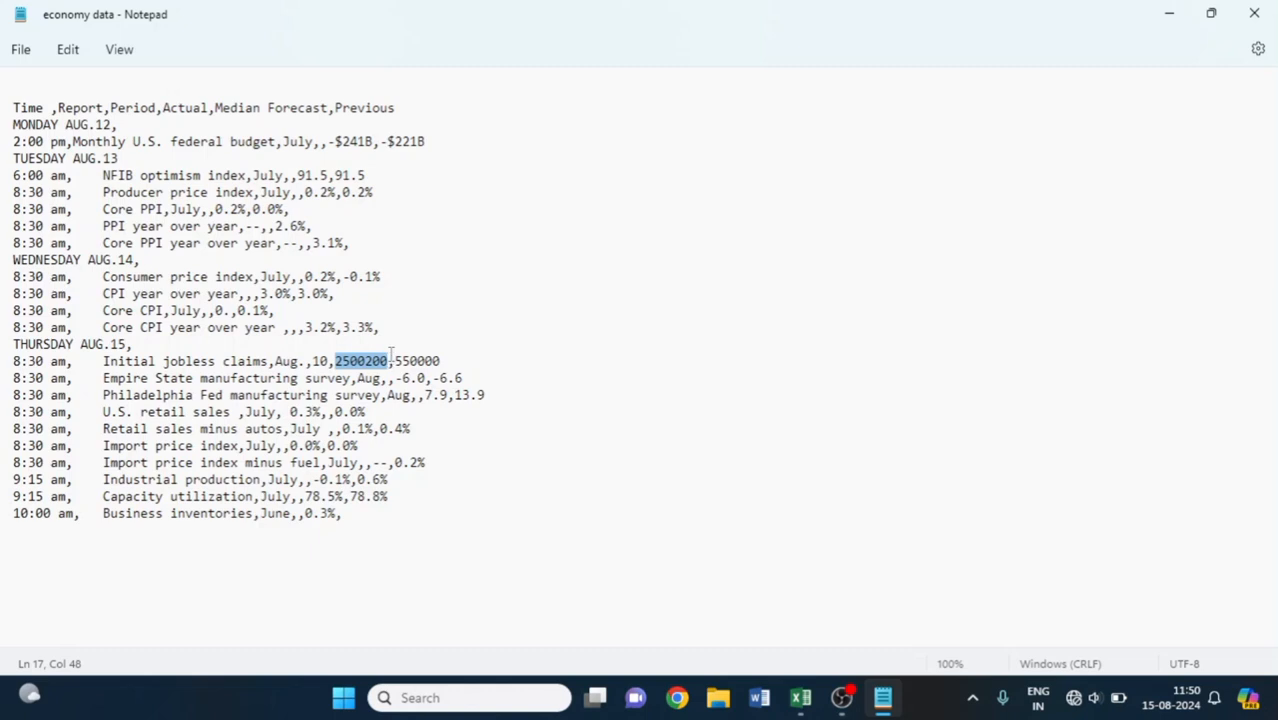
{"action": "type", "text": "8500"}
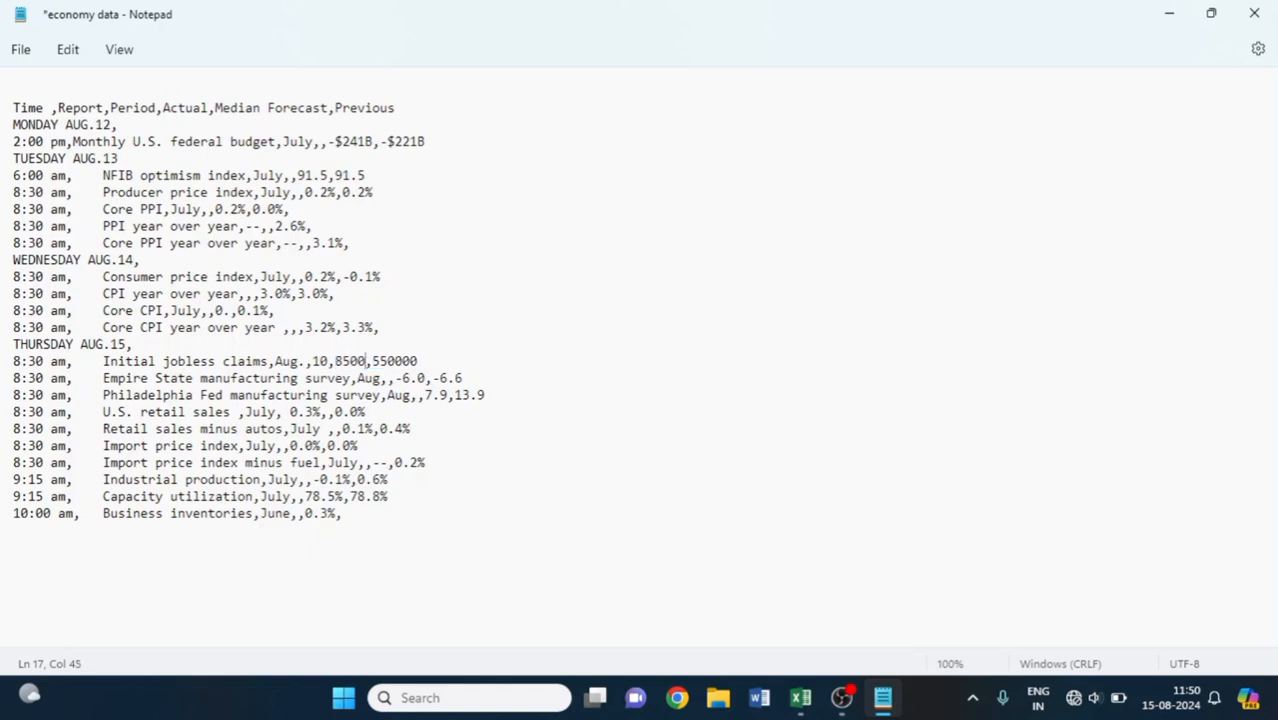
{"action": "left_click_drag", "start_coordinate": [373, 361], "coordinate": [423, 361]}
{"action": "type", "text": "5600"}
{"action": "key", "text": "ctrl+s"}
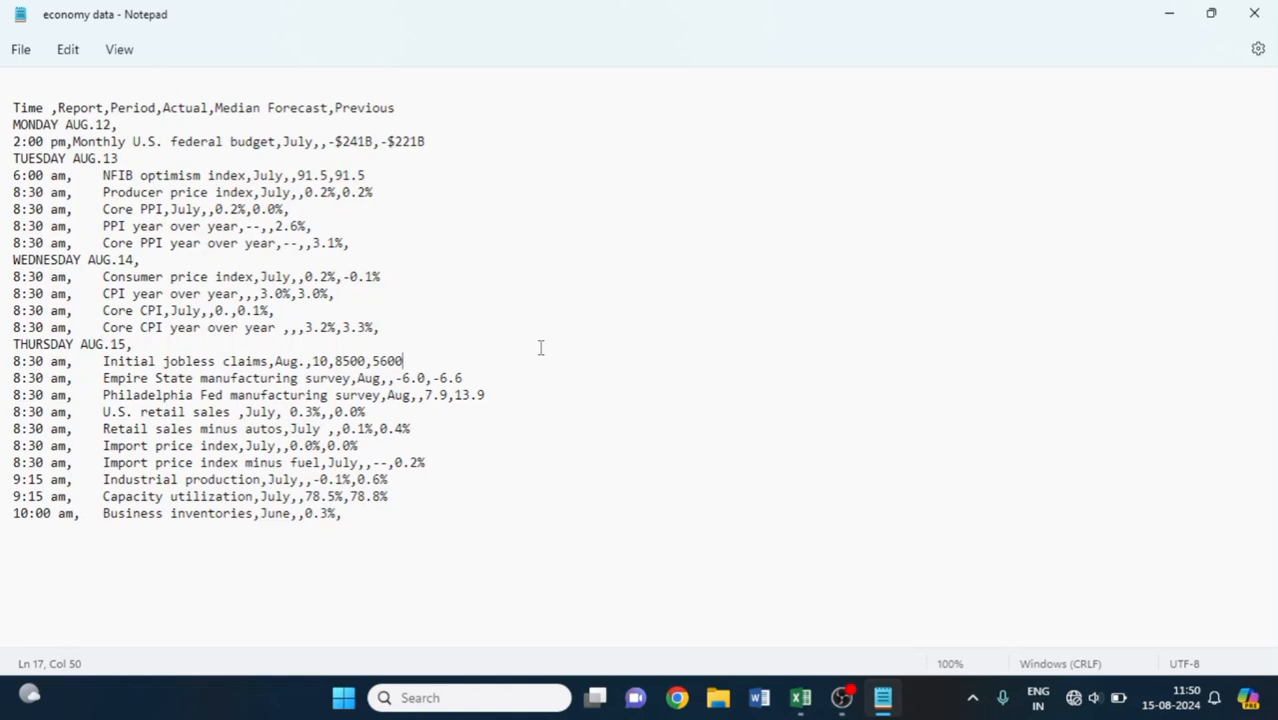
Step: Back in Excel, refresh all external data from the economy data text file and compare the result with the Notepad source
{"action": "left_click", "coordinate": [1168, 12]}
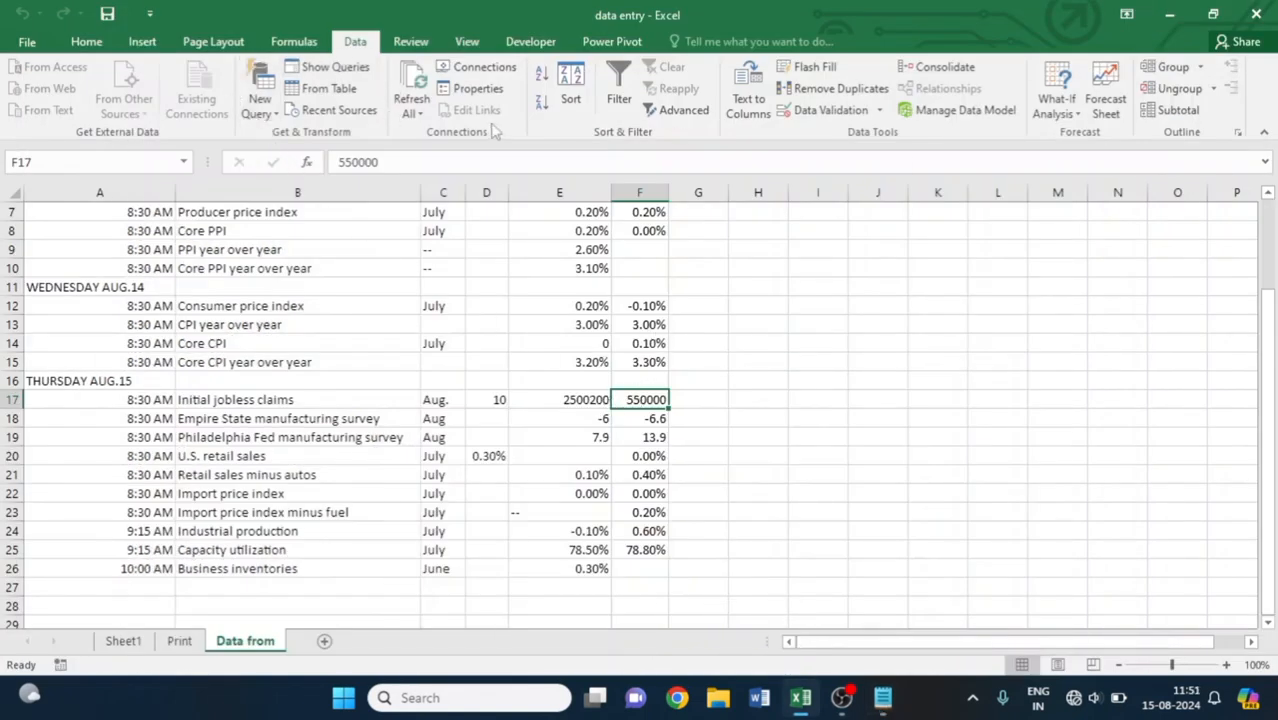
{"action": "left_click", "coordinate": [410, 112]}
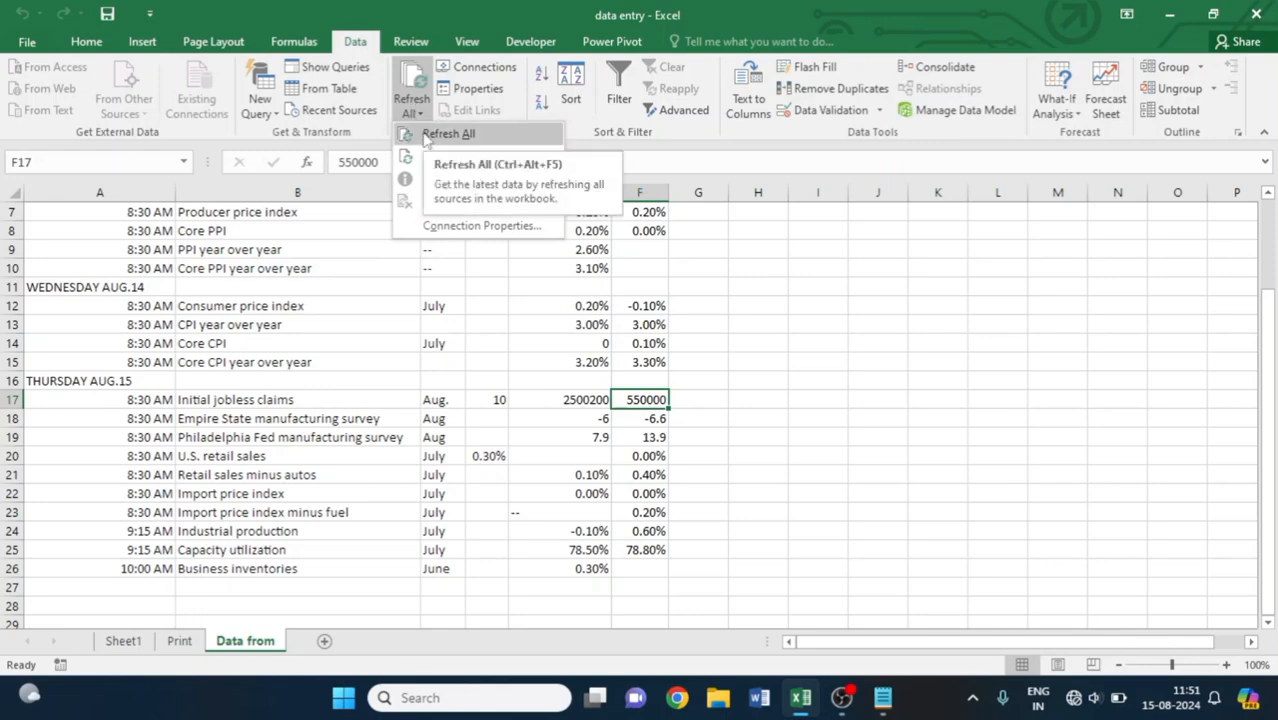
{"action": "left_click", "coordinate": [427, 137]}
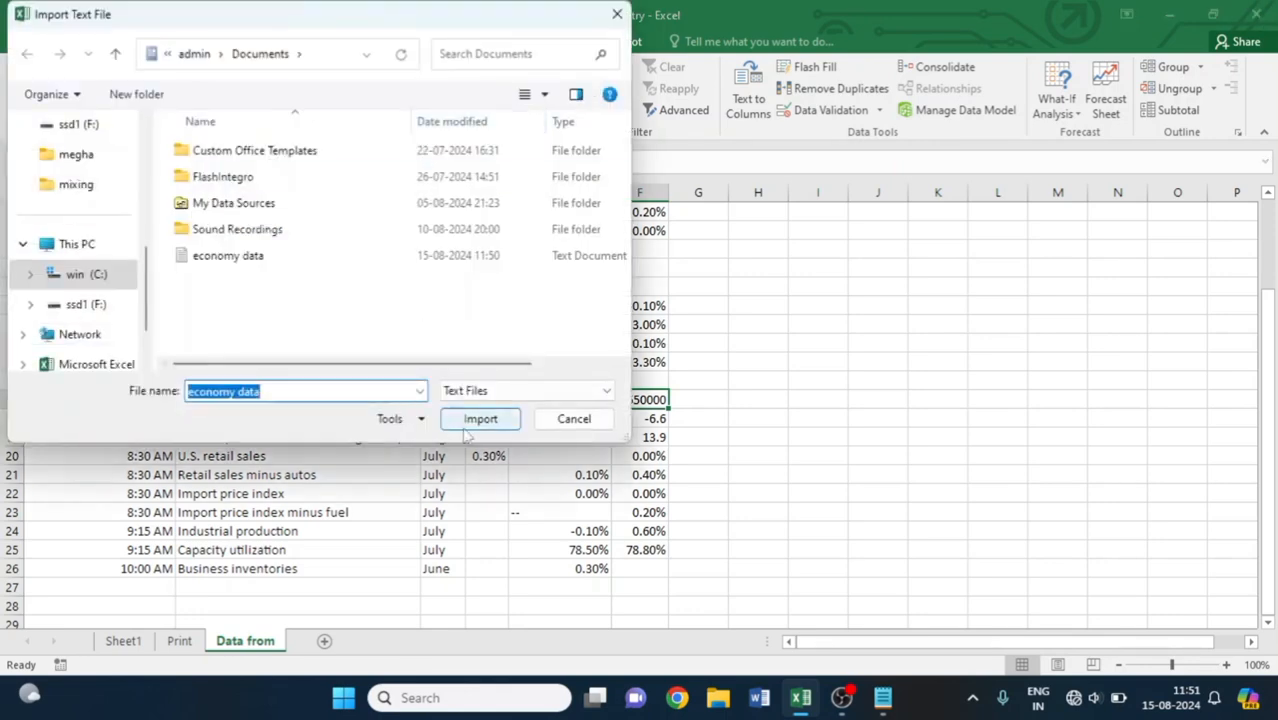
{"action": "left_click", "coordinate": [470, 424]}
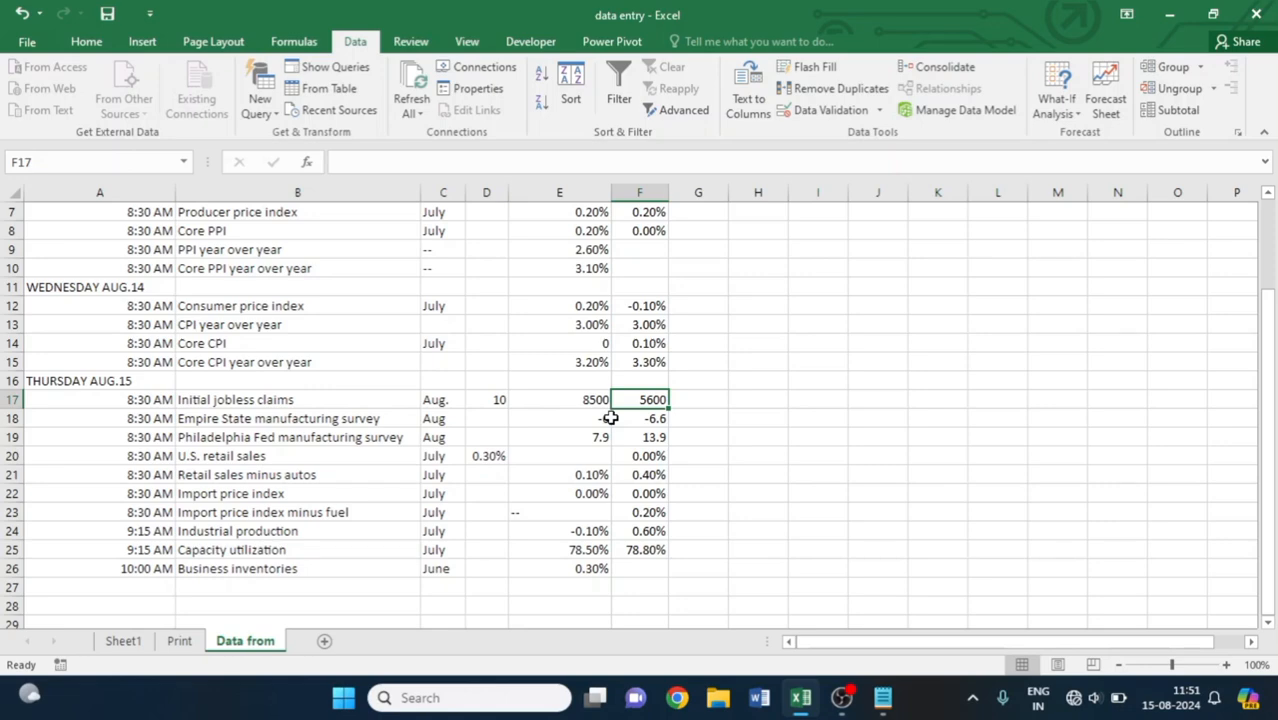
{"action": "left_click", "coordinate": [883, 697]}
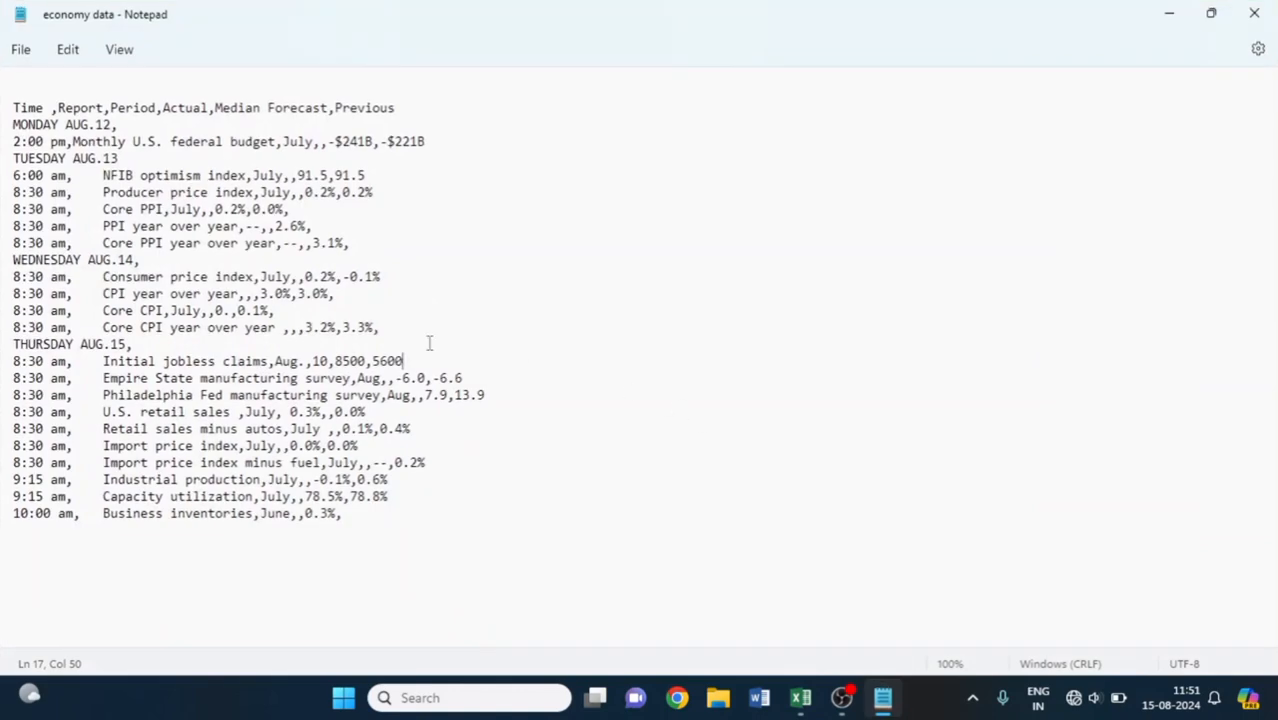
{"action": "left_click", "coordinate": [1170, 12]}
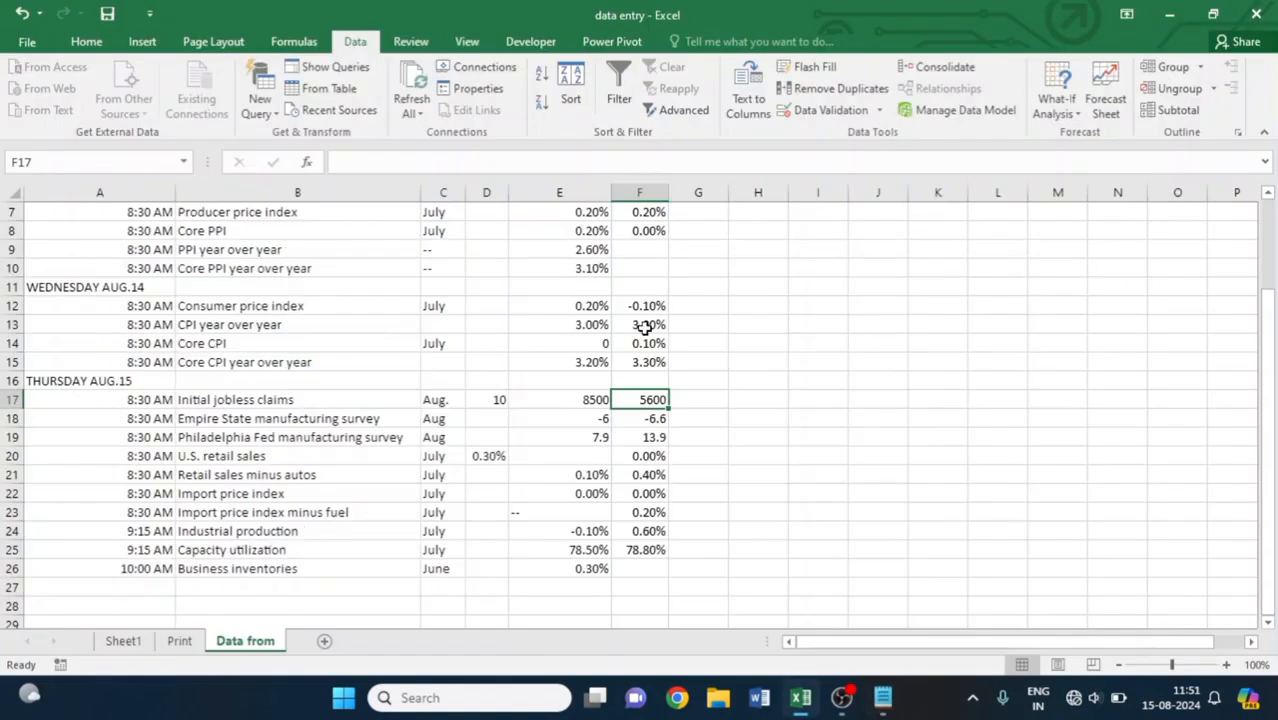
Step: Convert the imported range A2:F26 into a table with headers, removing its external connections
{"action": "scroll", "coordinate": [645, 328], "scroll_direction": "up", "scroll_amount": 2}
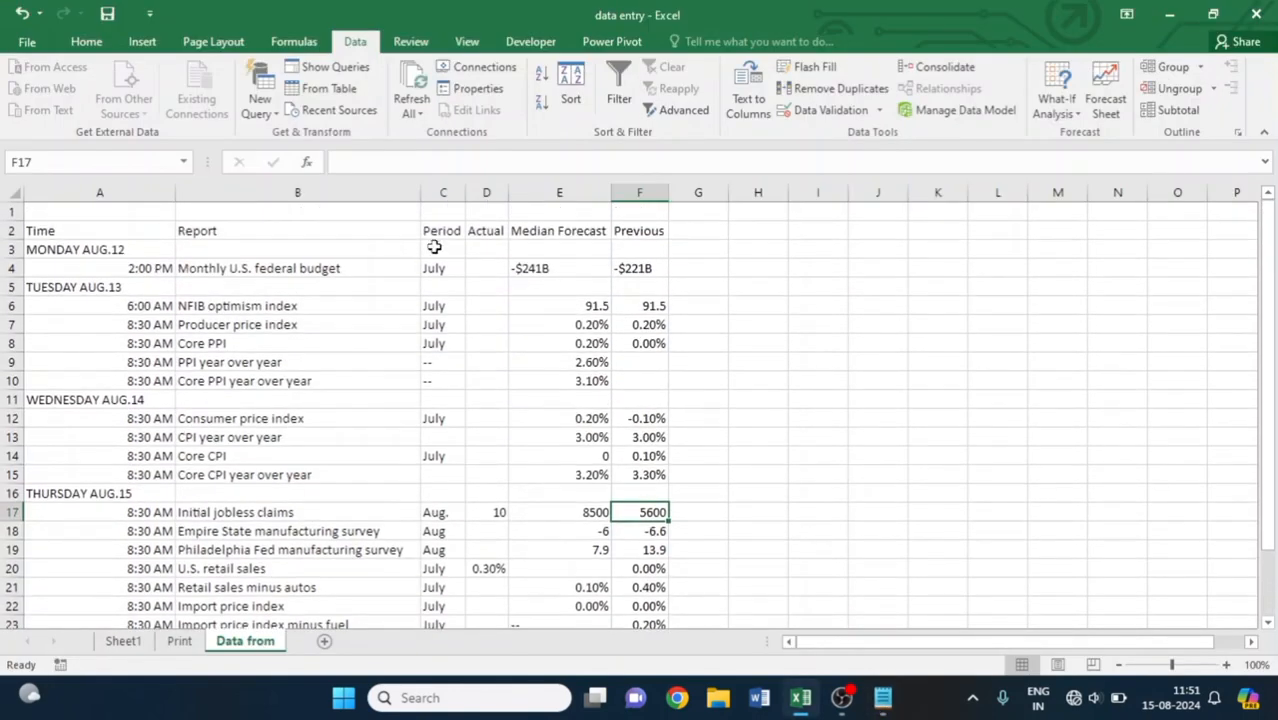
{"action": "left_click", "coordinate": [57, 231]}
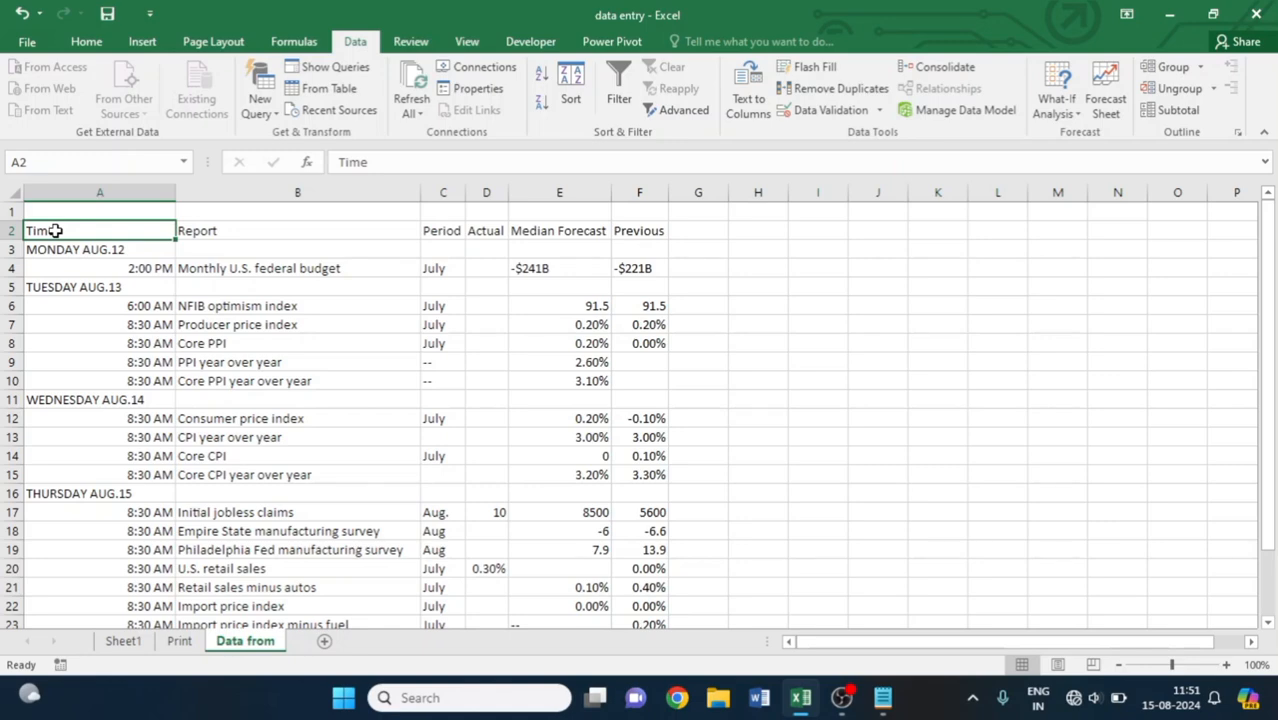
{"action": "key", "text": "ctrl+shift+Down"}
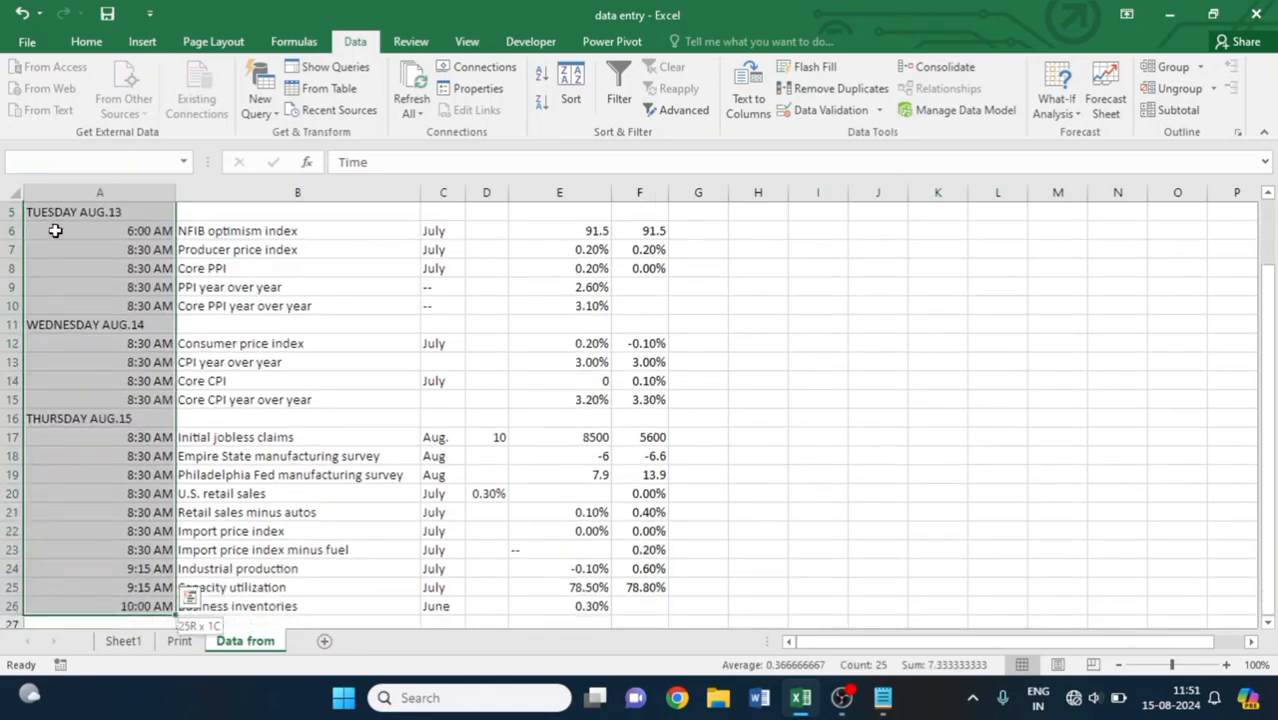
{"action": "key", "text": "ctrl+shift+Right"}
{"action": "scroll", "coordinate": [72, 374], "scroll_direction": "up", "scroll_amount": 2}
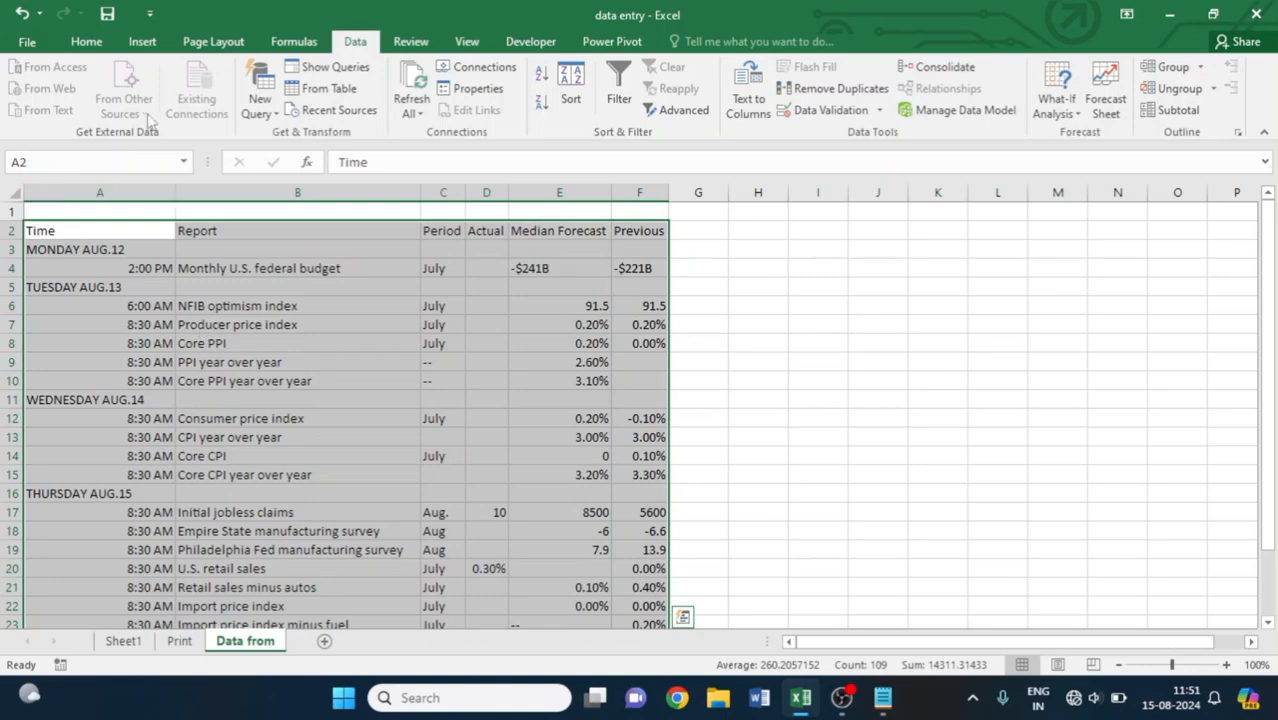
{"action": "left_click", "coordinate": [138, 45]}
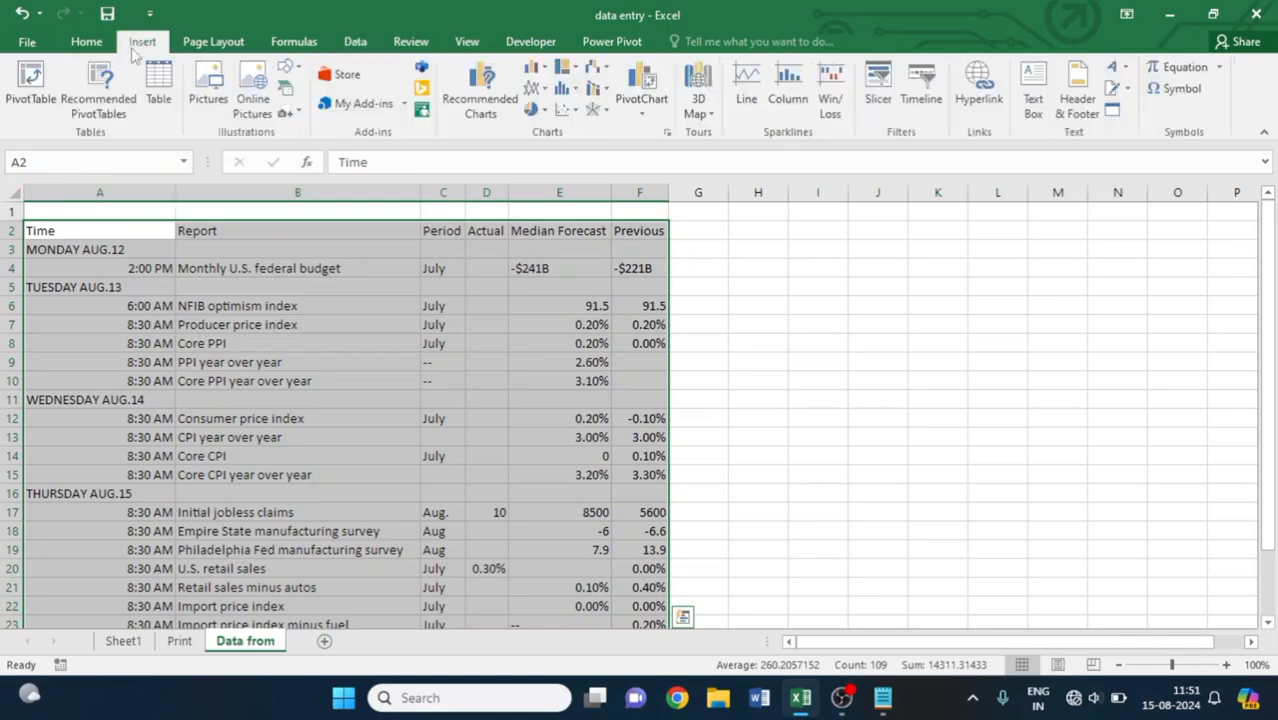
{"action": "left_click", "coordinate": [155, 103]}
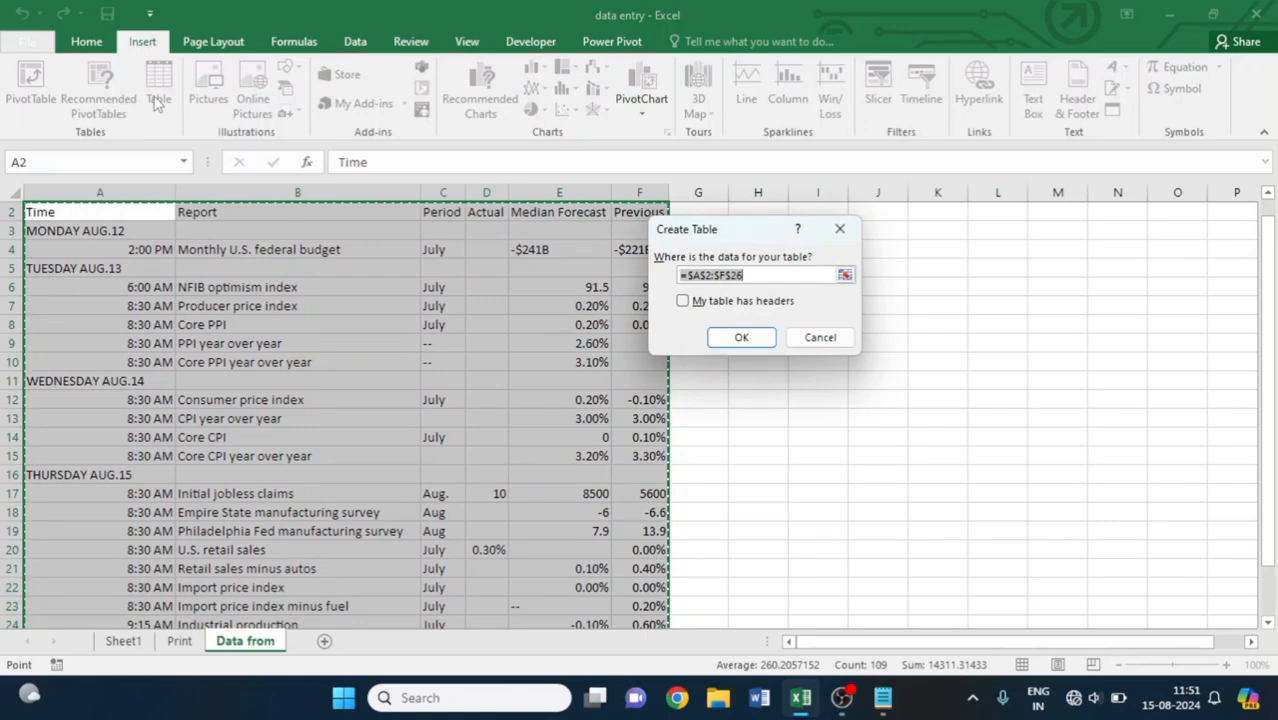
{"action": "left_click", "coordinate": [683, 302]}
{"action": "left_click", "coordinate": [742, 340]}
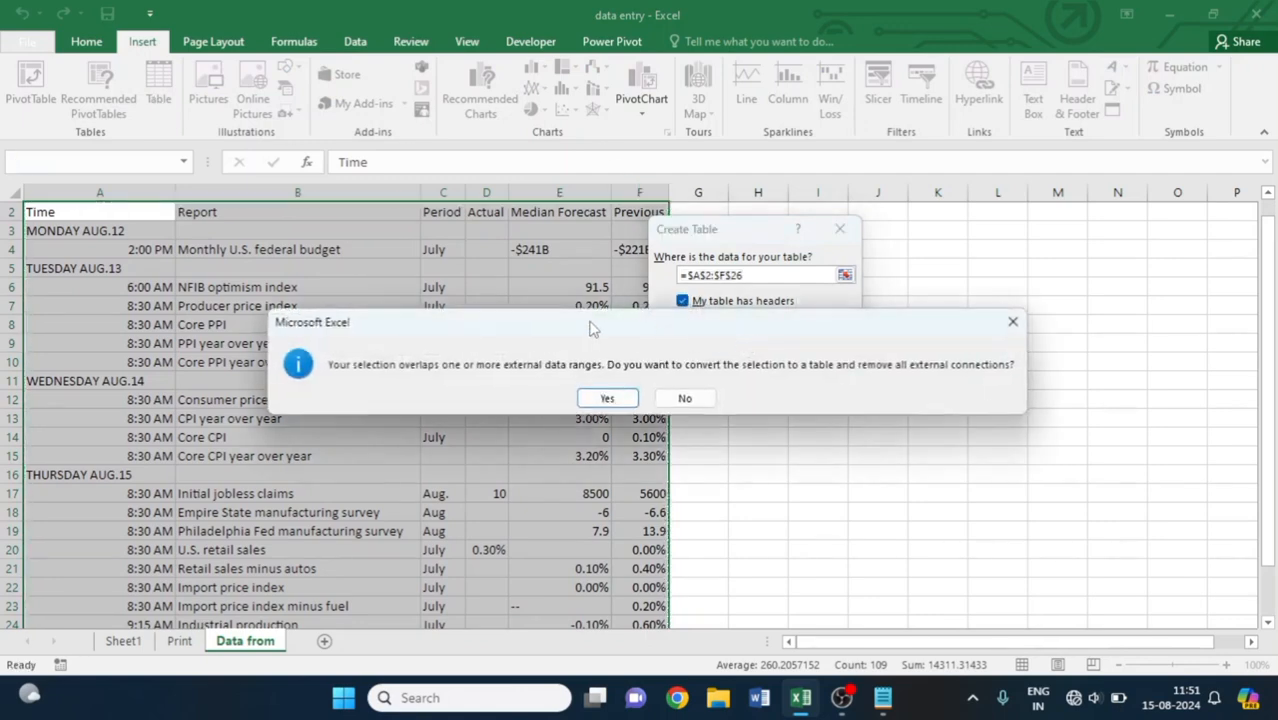
{"action": "left_click", "coordinate": [618, 397]}
Step: Apply Table Style Light 8 to the economy data table
{"action": "left_click", "coordinate": [1265, 118]}
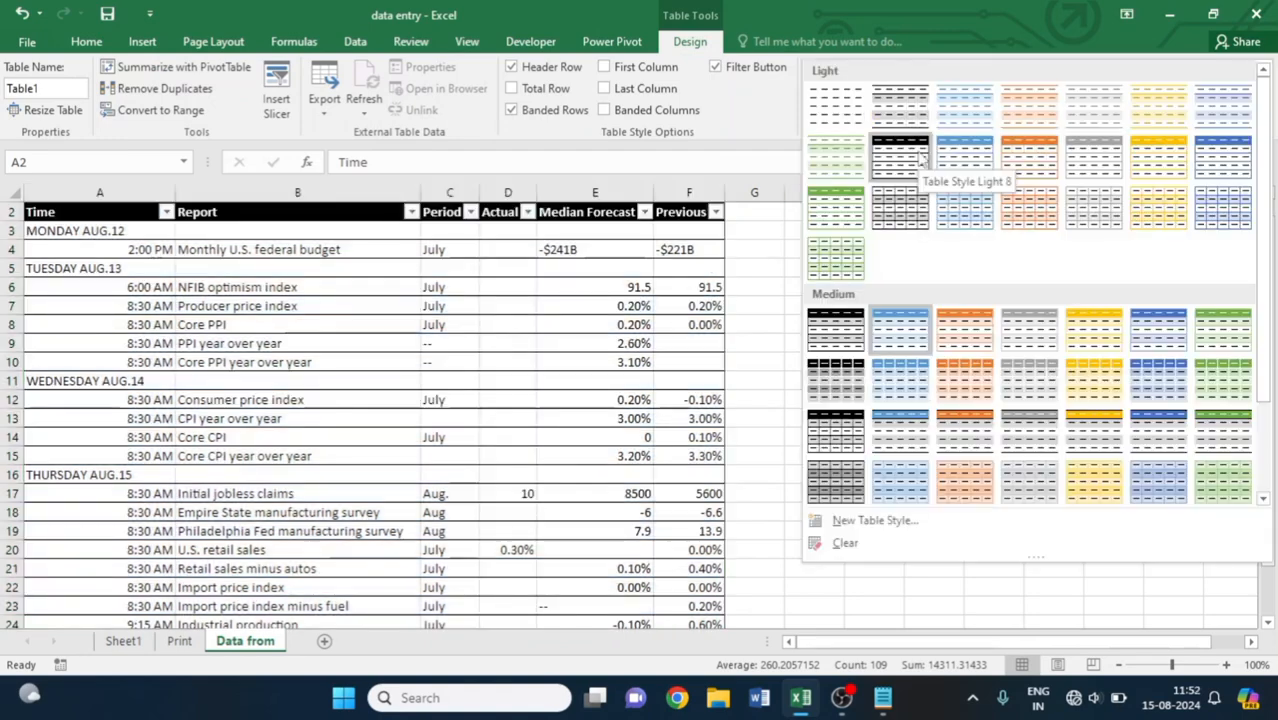
{"action": "left_click", "coordinate": [921, 160]}
{"action": "left_click", "coordinate": [630, 324]}
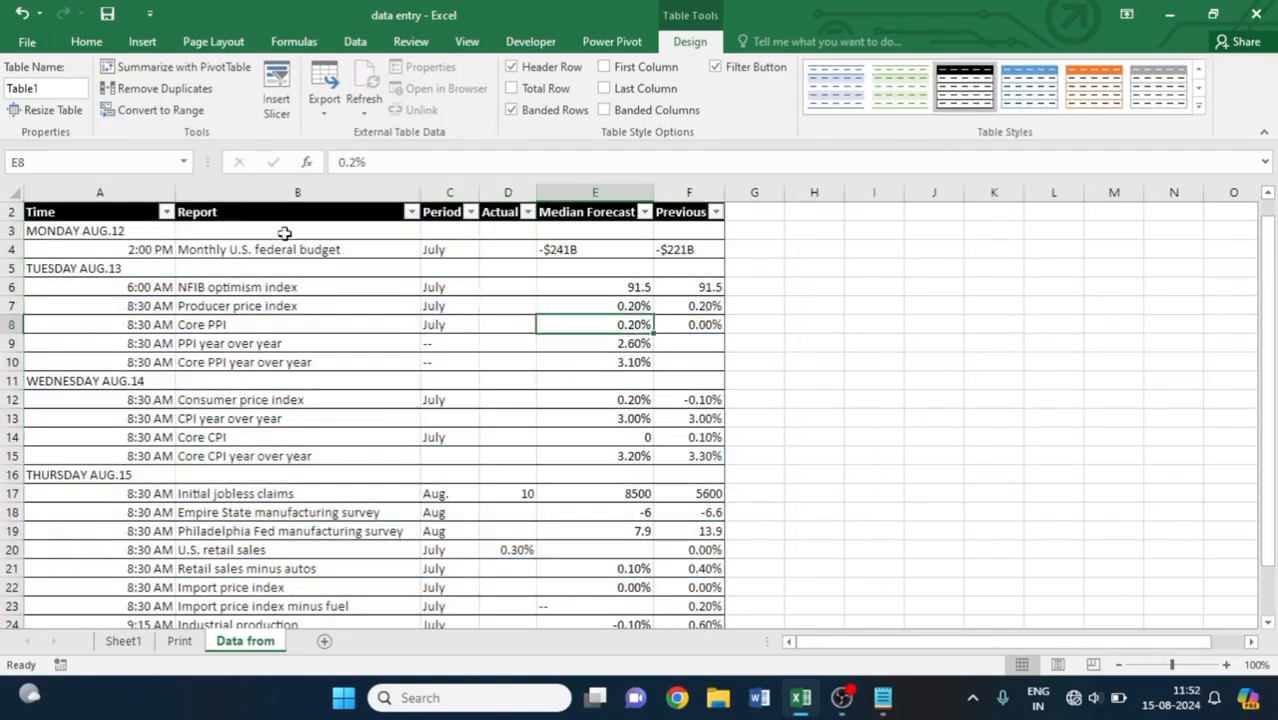
Step: Examine the sort and filter options of the table's Time column without applying any
{"action": "scroll", "coordinate": [284, 233], "scroll_direction": "up", "scroll_amount": 1}
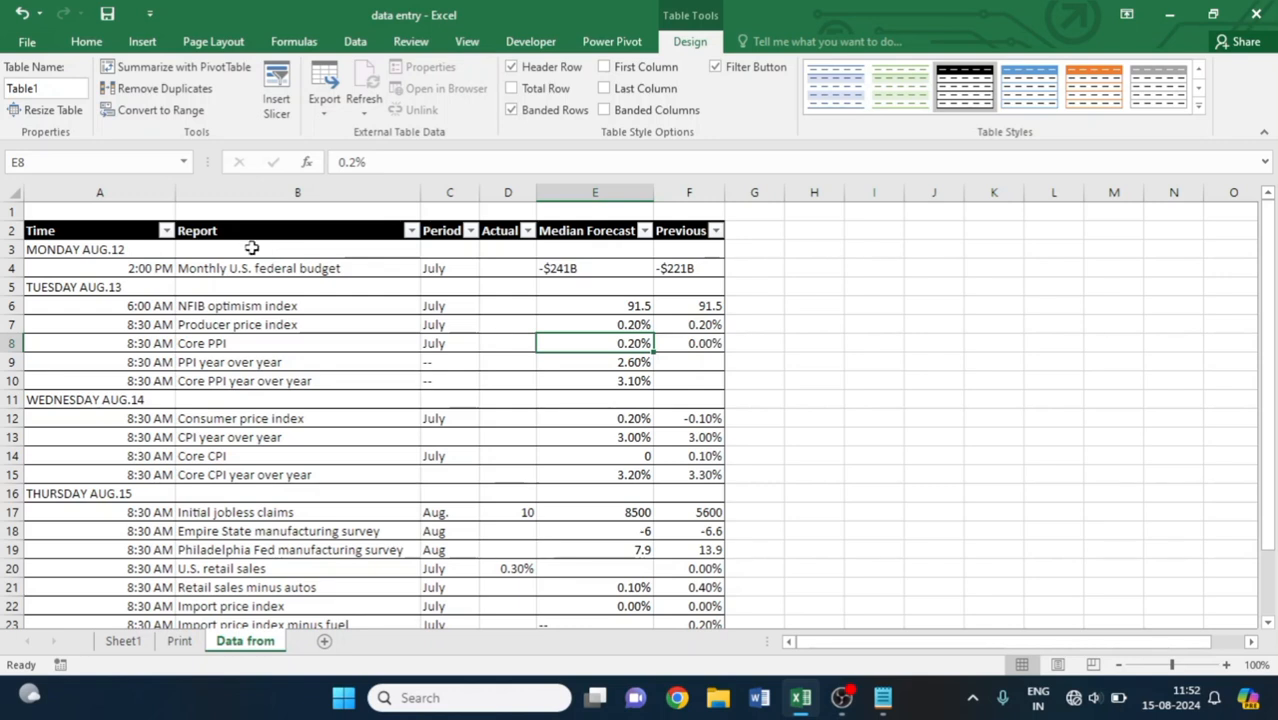
{"action": "left_click", "coordinate": [166, 230]}
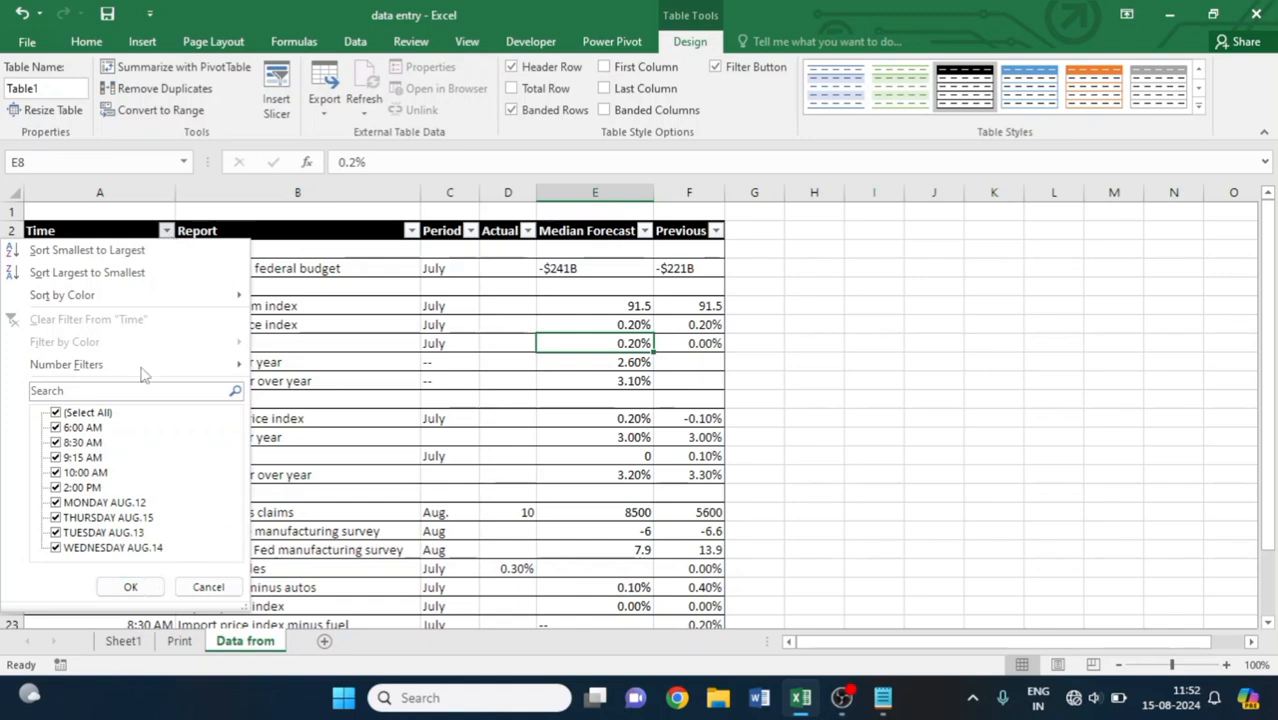
{"action": "key", "text": "Escape"}
{"action": "key", "text": "Left"}
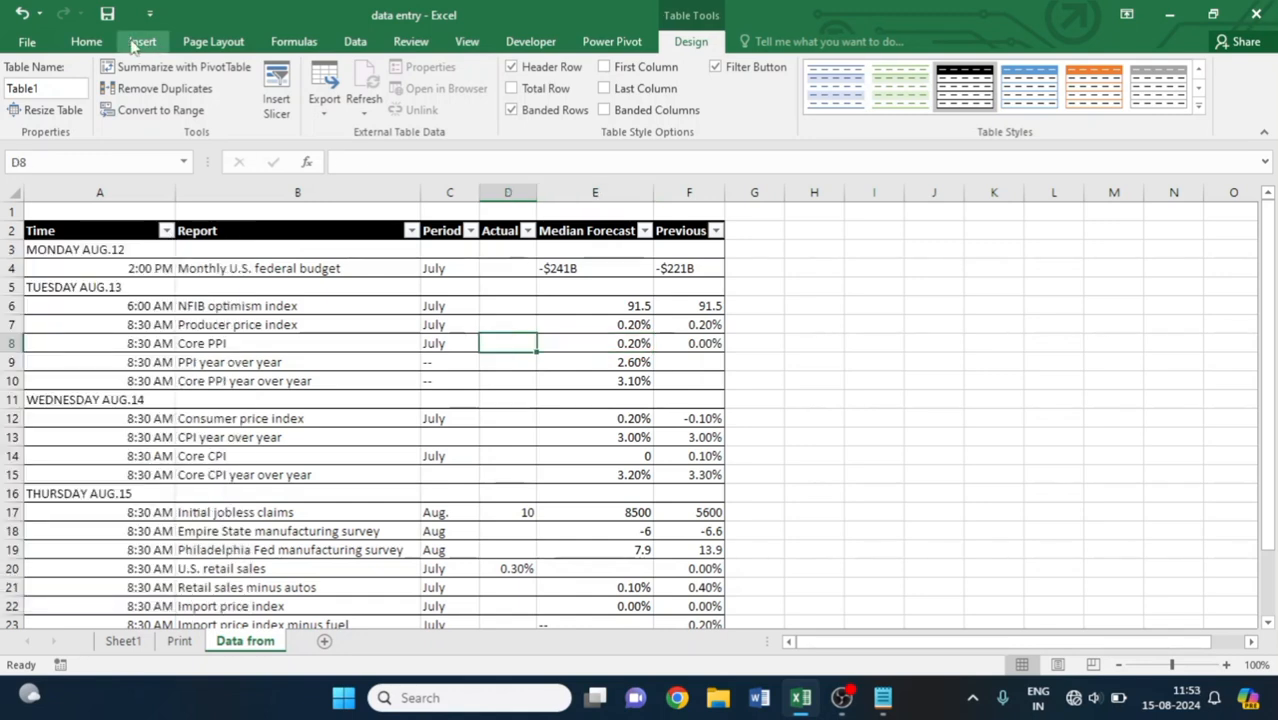
Step: Scale the Data from sheet to 1 page wide and 1 page tall on A4 paper, and check the print preview
{"action": "left_click", "coordinate": [218, 43]}
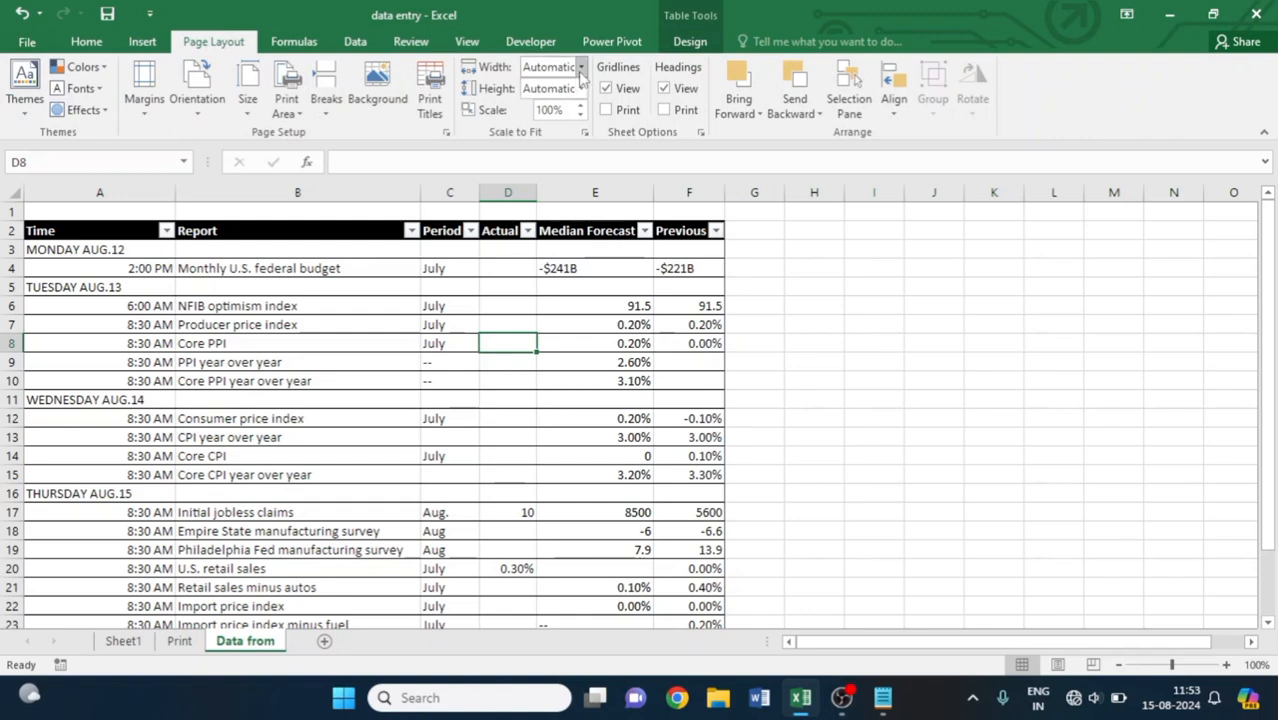
{"action": "left_click", "coordinate": [580, 67]}
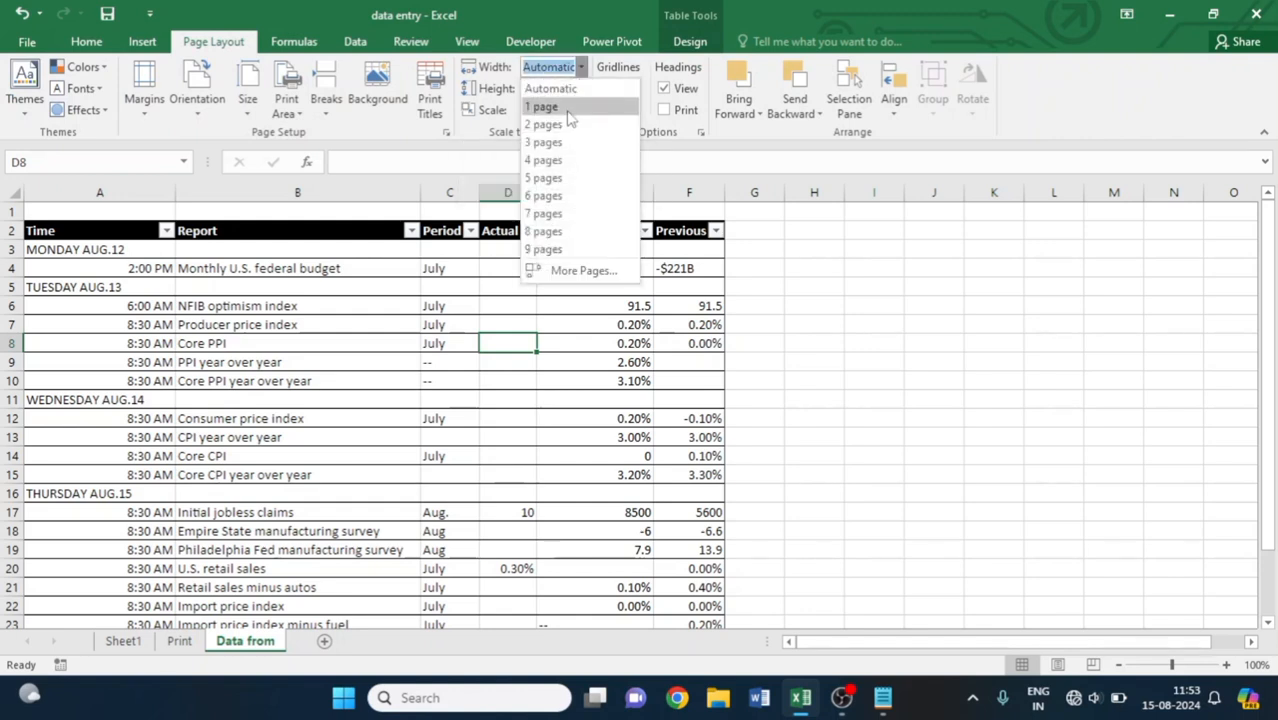
{"action": "left_click", "coordinate": [560, 106]}
{"action": "left_click", "coordinate": [581, 89]}
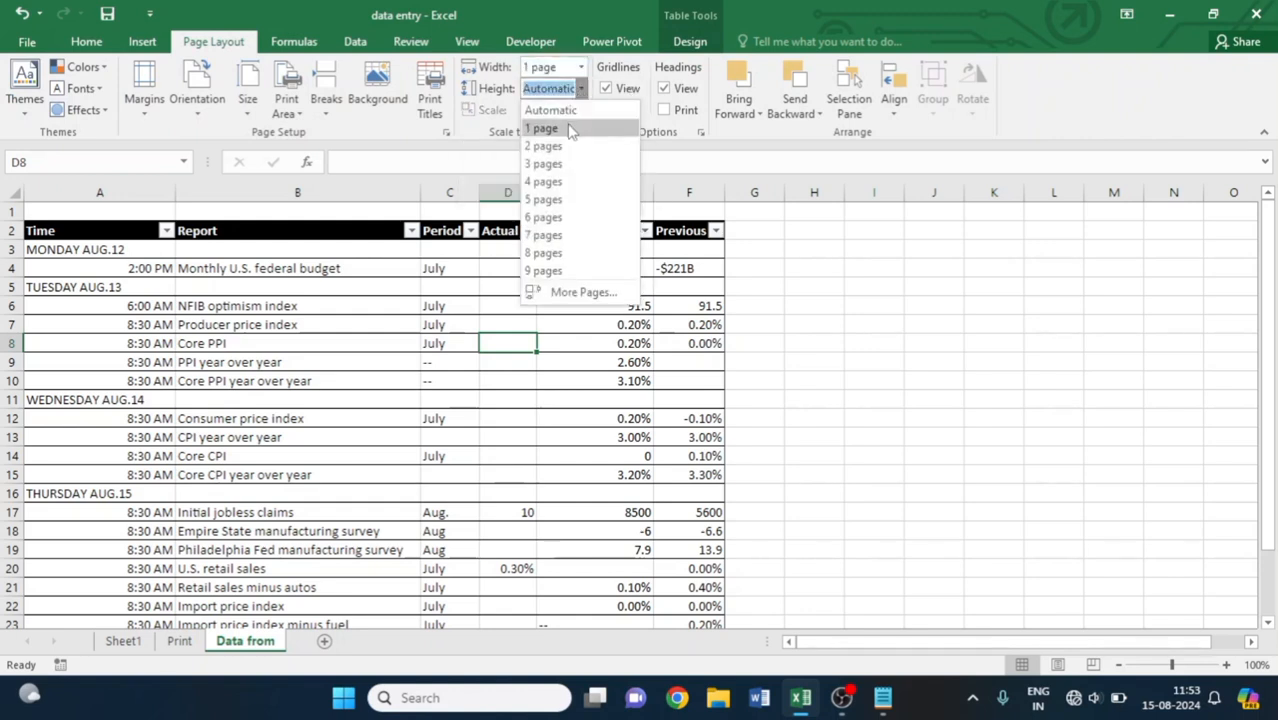
{"action": "left_click", "coordinate": [570, 128]}
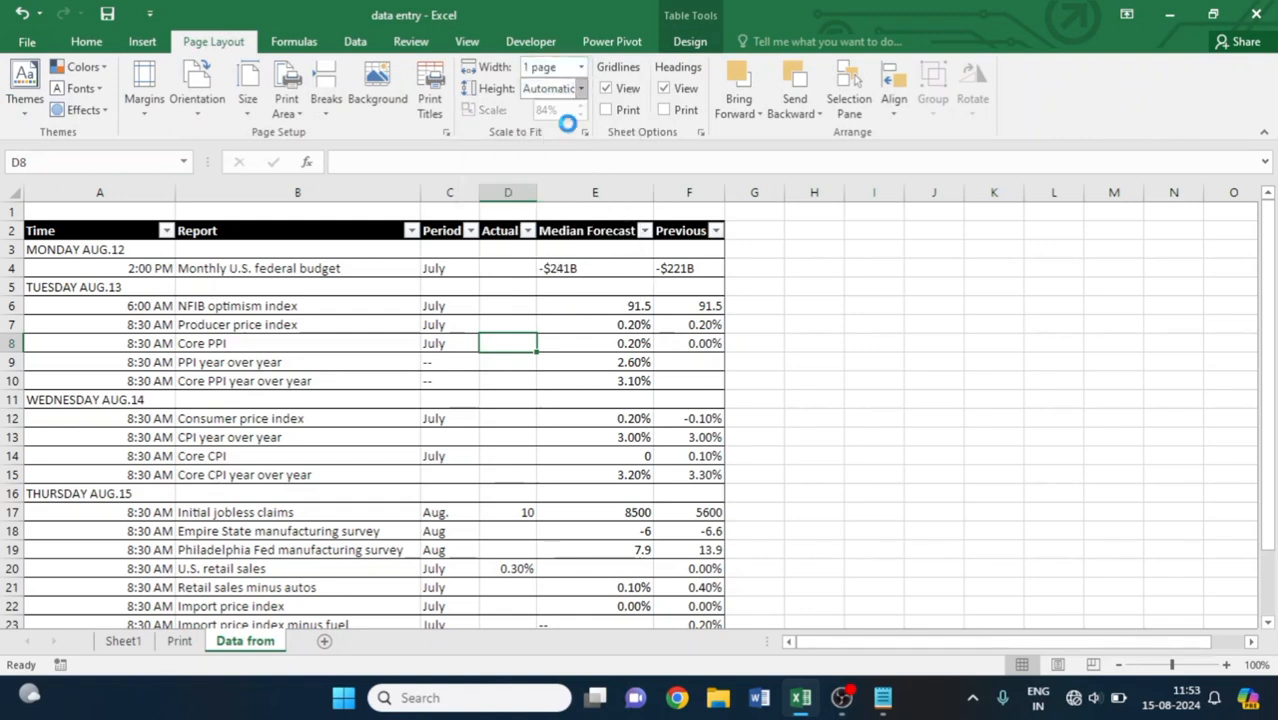
{"action": "left_click", "coordinate": [246, 108]}
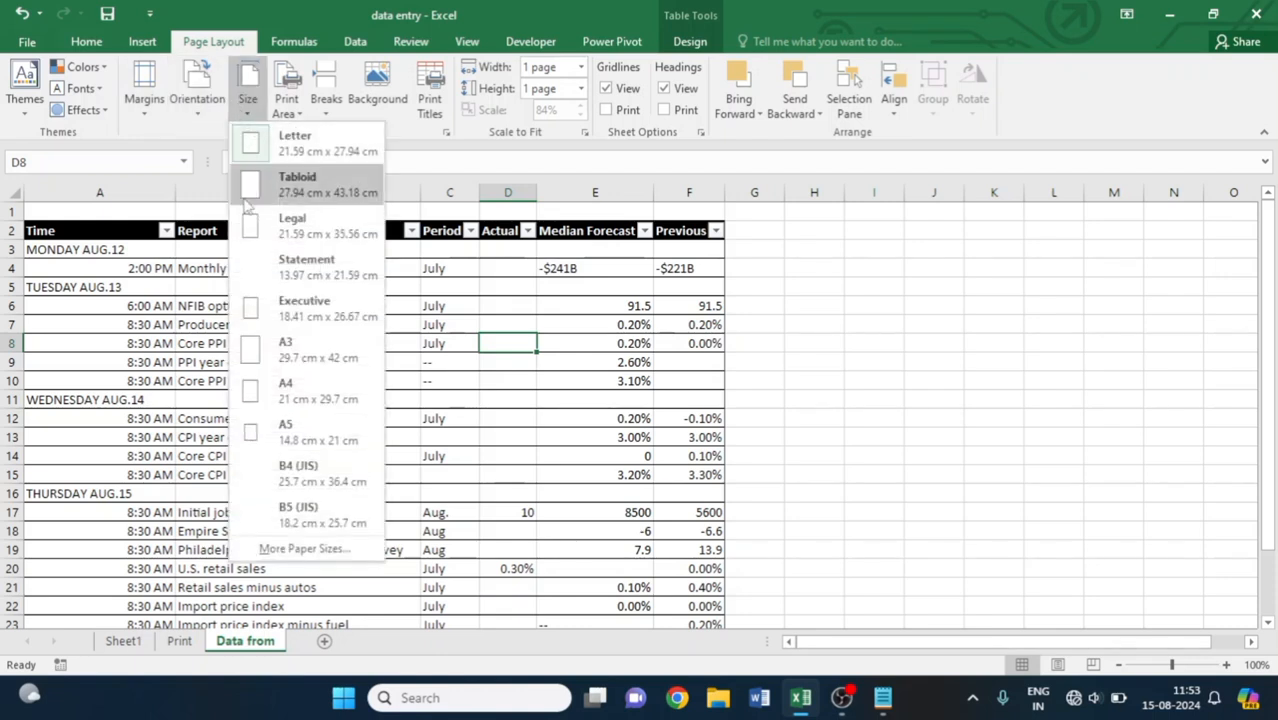
{"action": "left_click", "coordinate": [298, 390]}
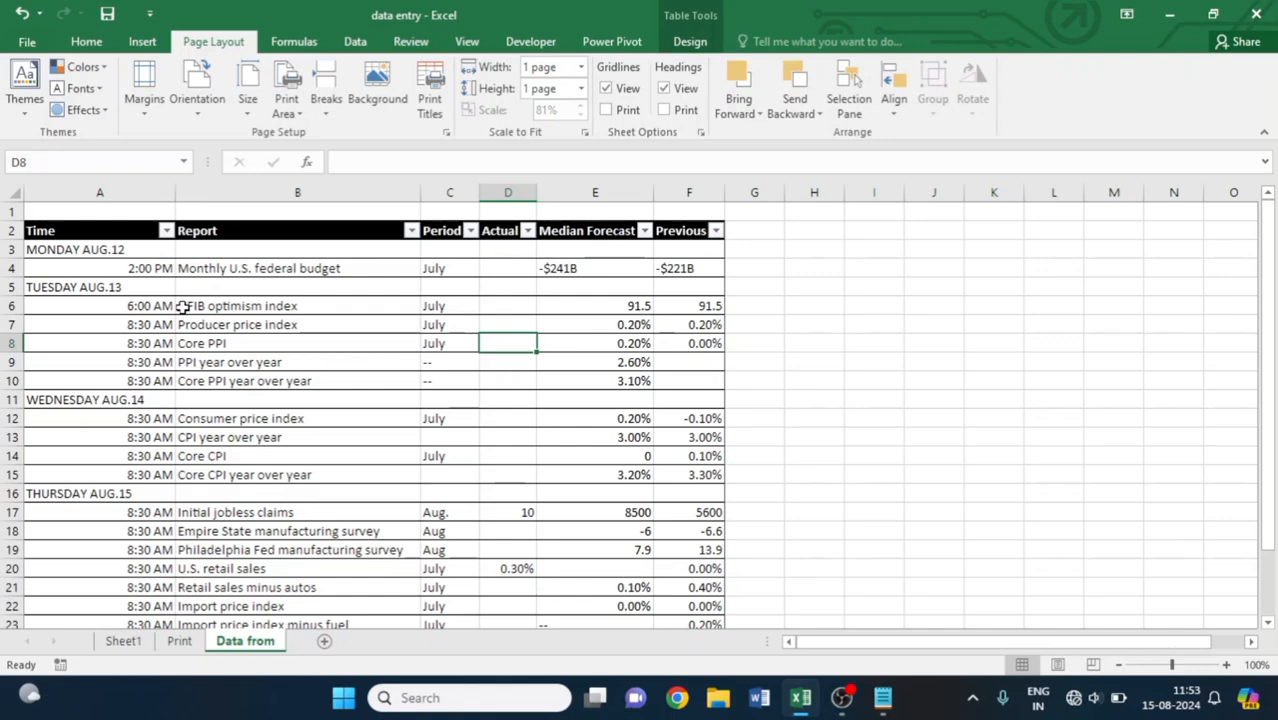
{"action": "key", "text": "ctrl+p"}
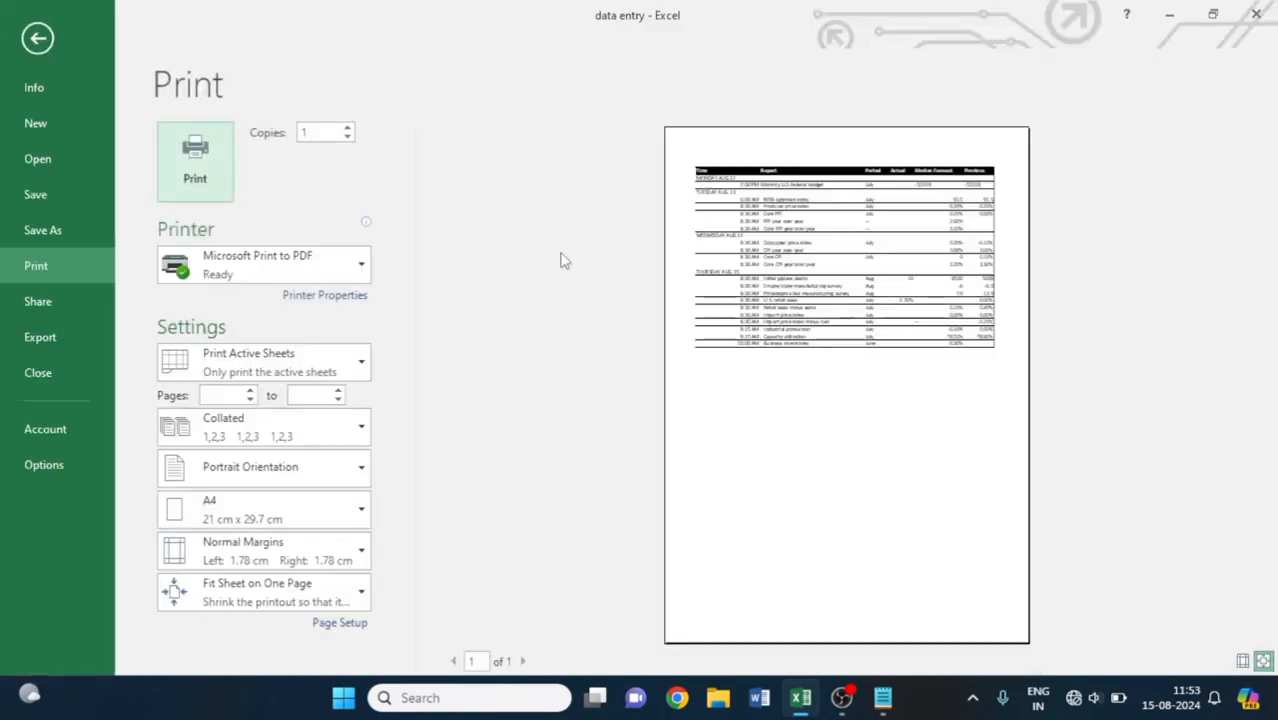
{"action": "left_click", "coordinate": [39, 39]}
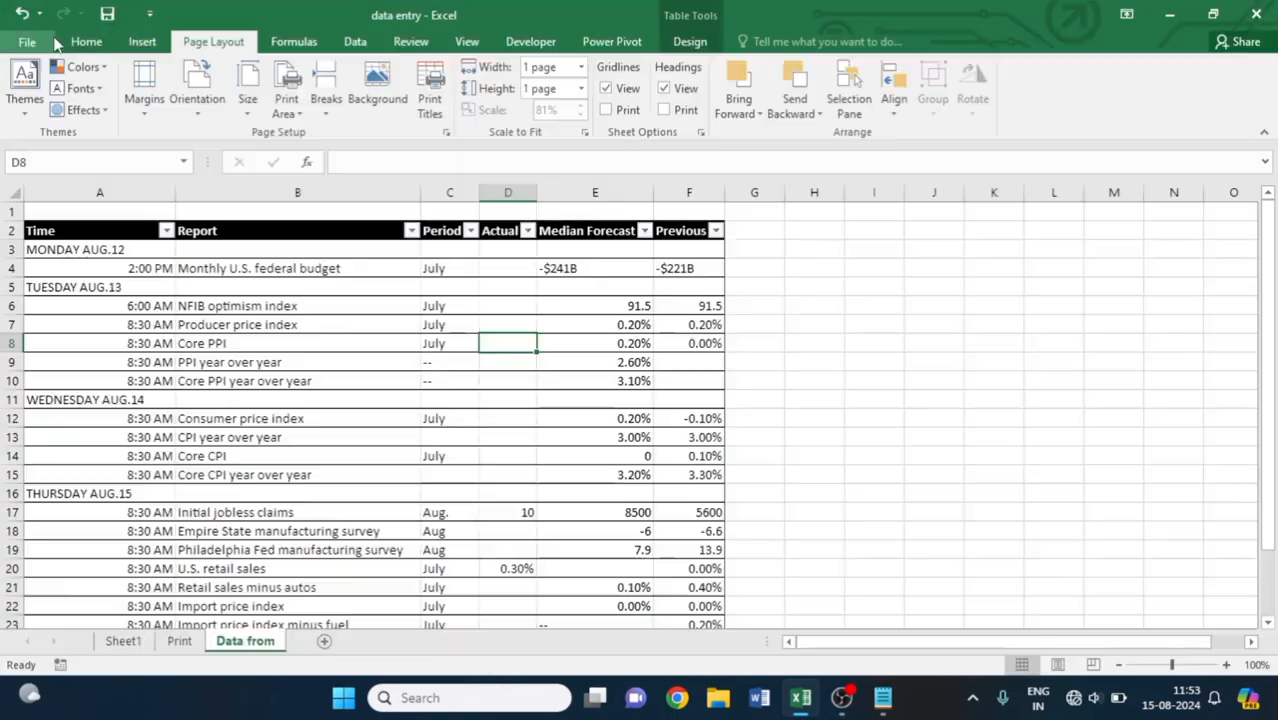